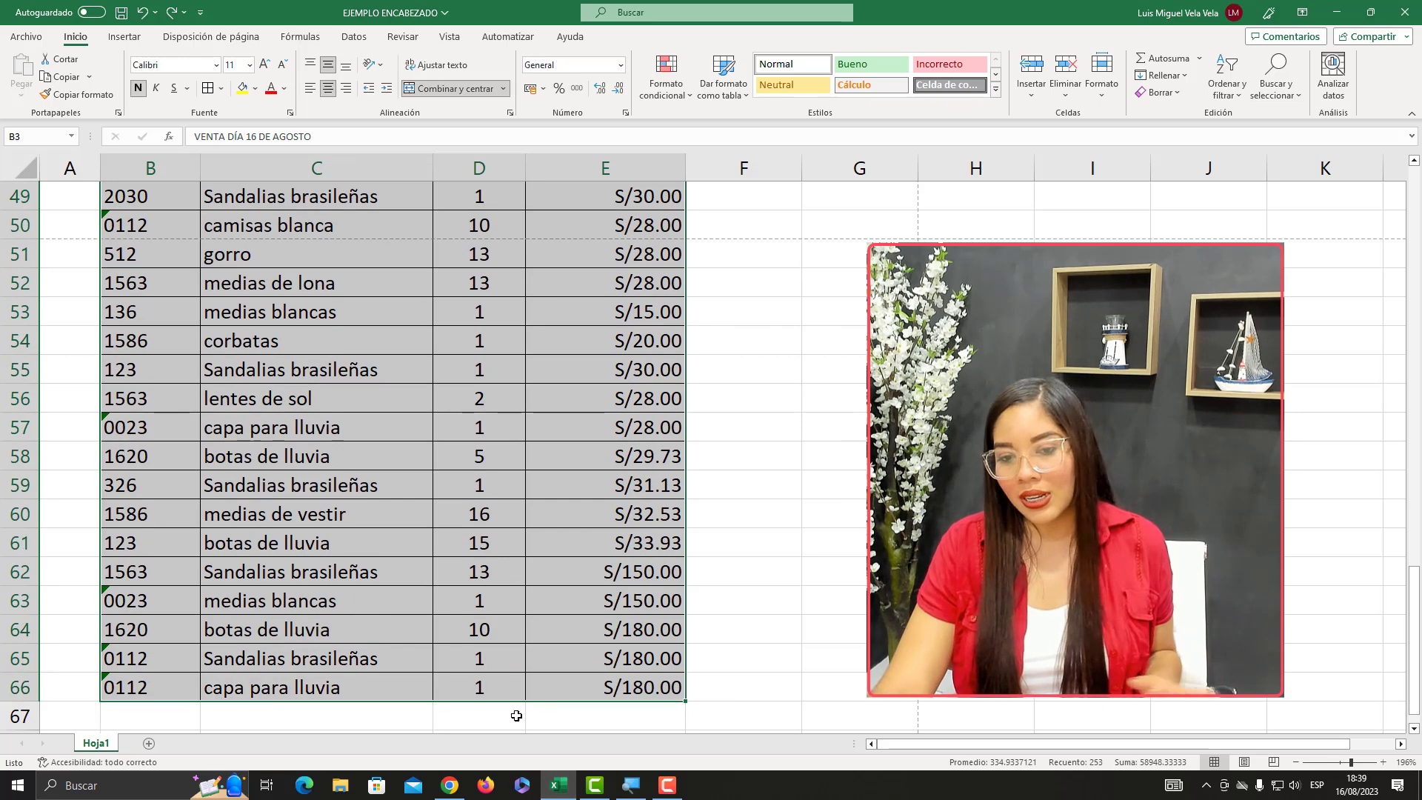
- Deselect the sales table and switch the worksheet to Page Layout view (Diseño de página)
left_click(508, 676)
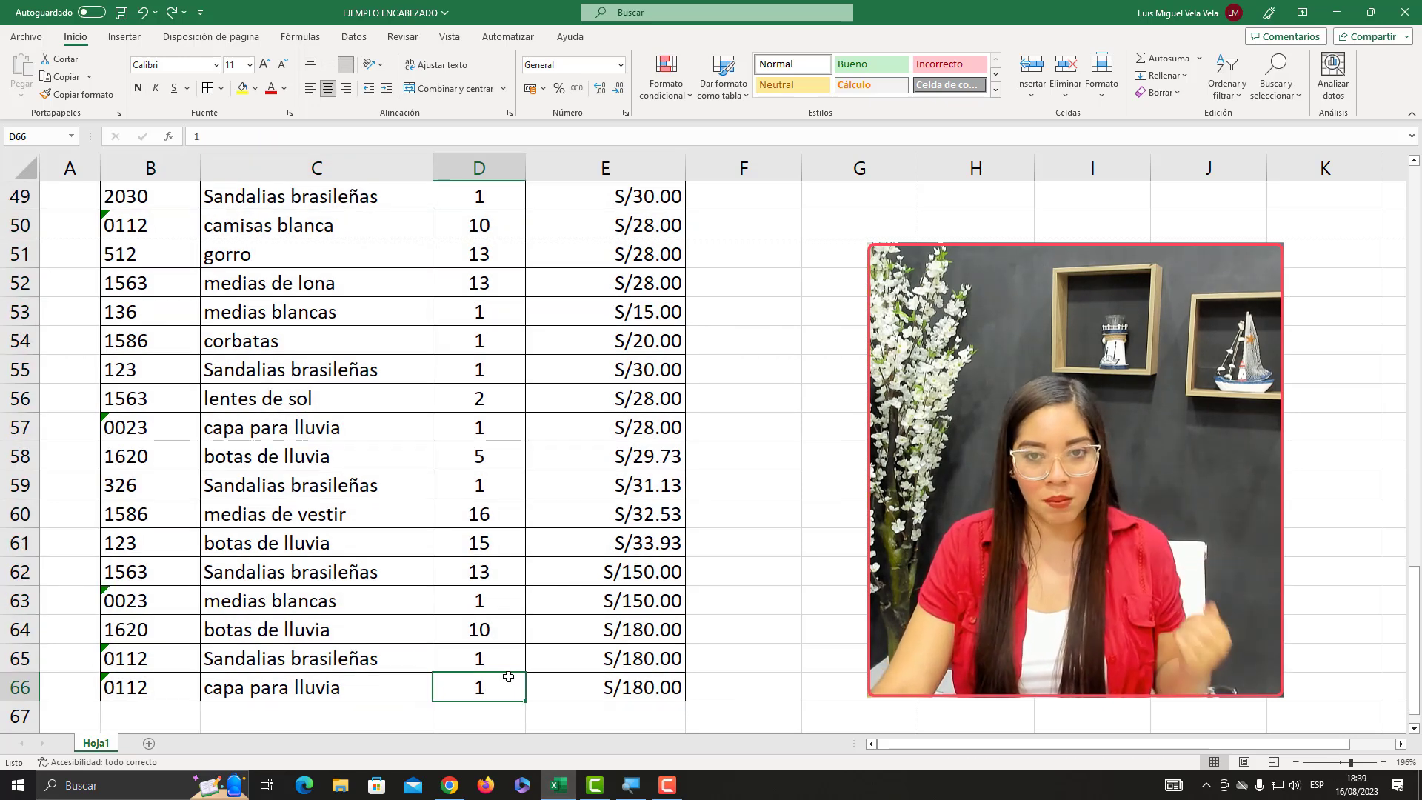
scroll(508, 676, "up", 16)
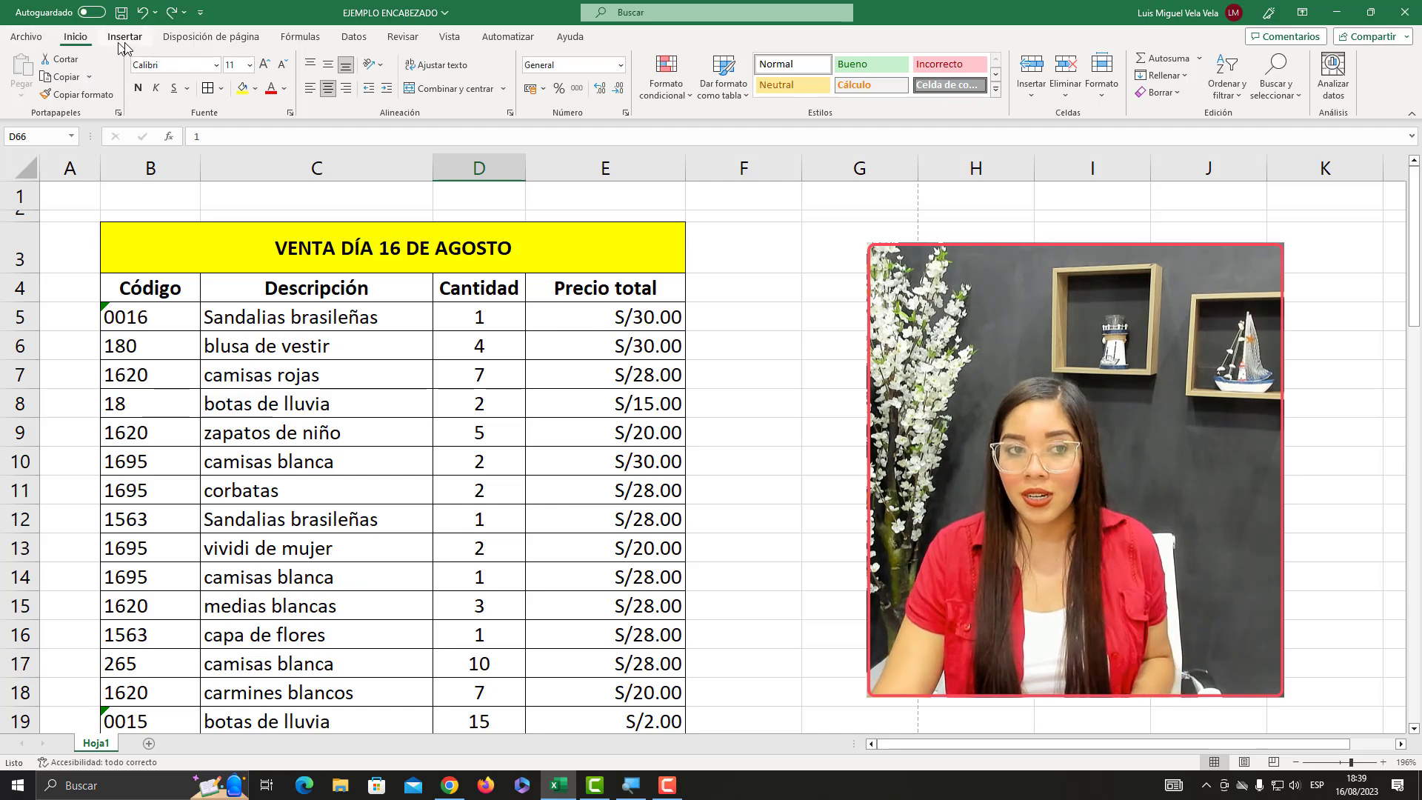
left_click(442, 41)
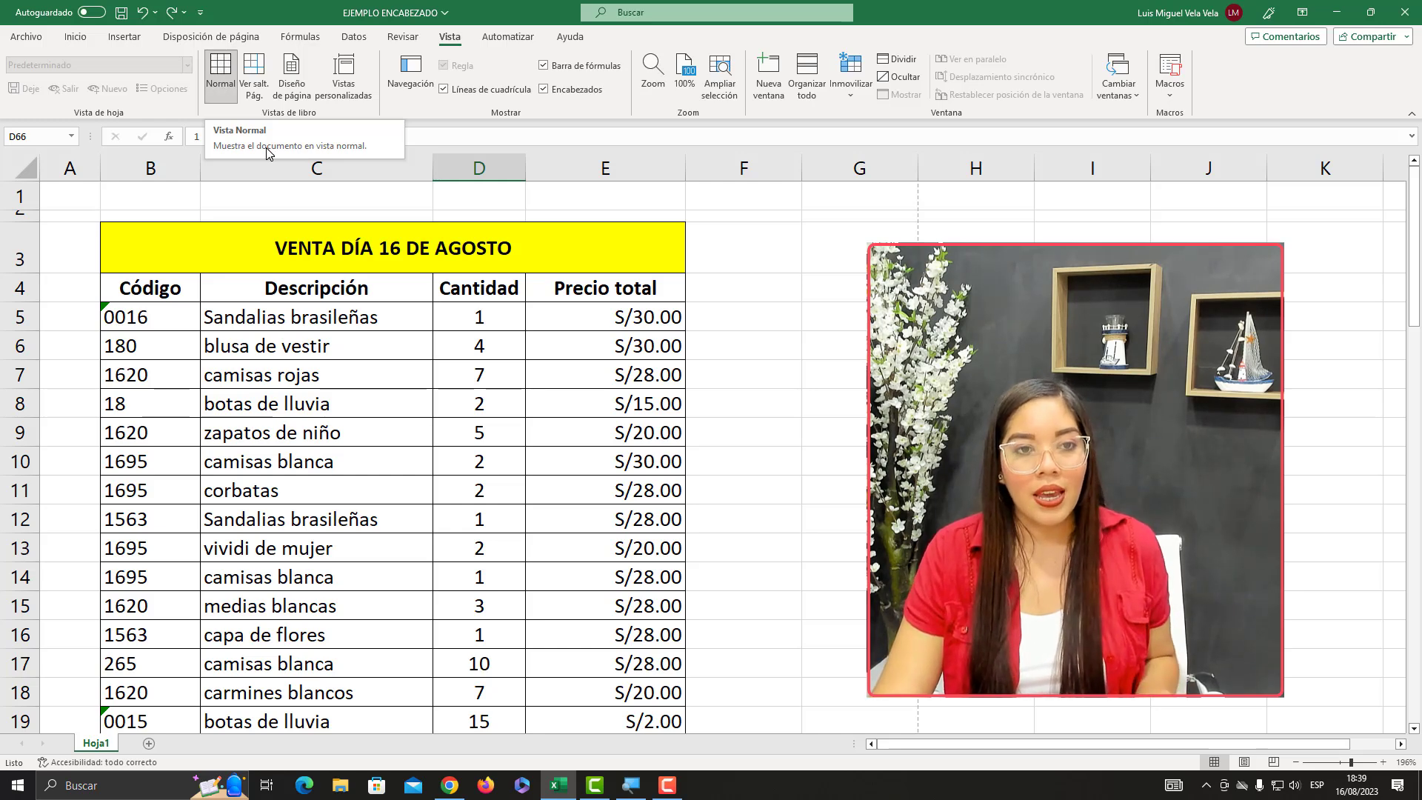
left_click(295, 95)
scroll(446, 340, "up", 10)
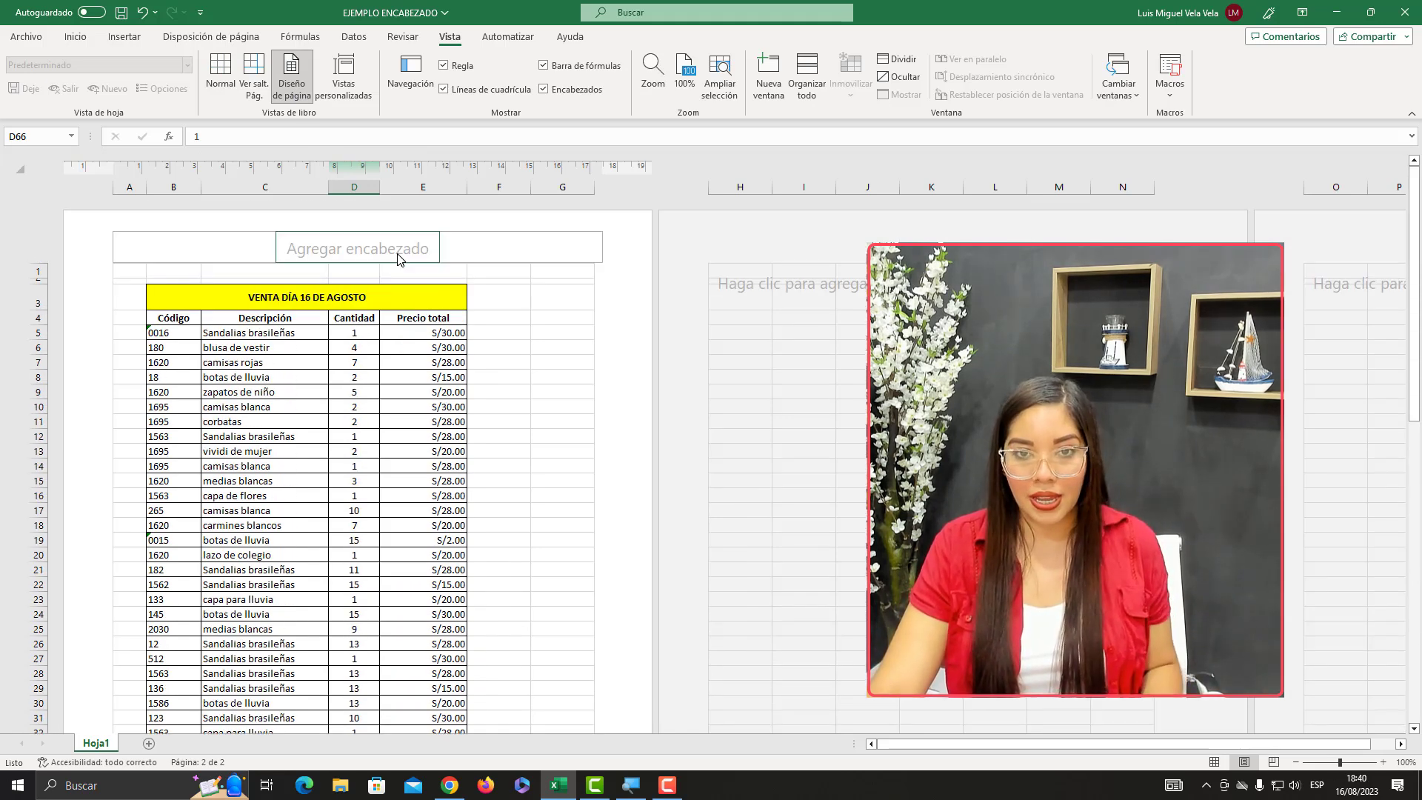
- Examine the header and footer areas and how the sales table is split across the pages
left_click(502, 255)
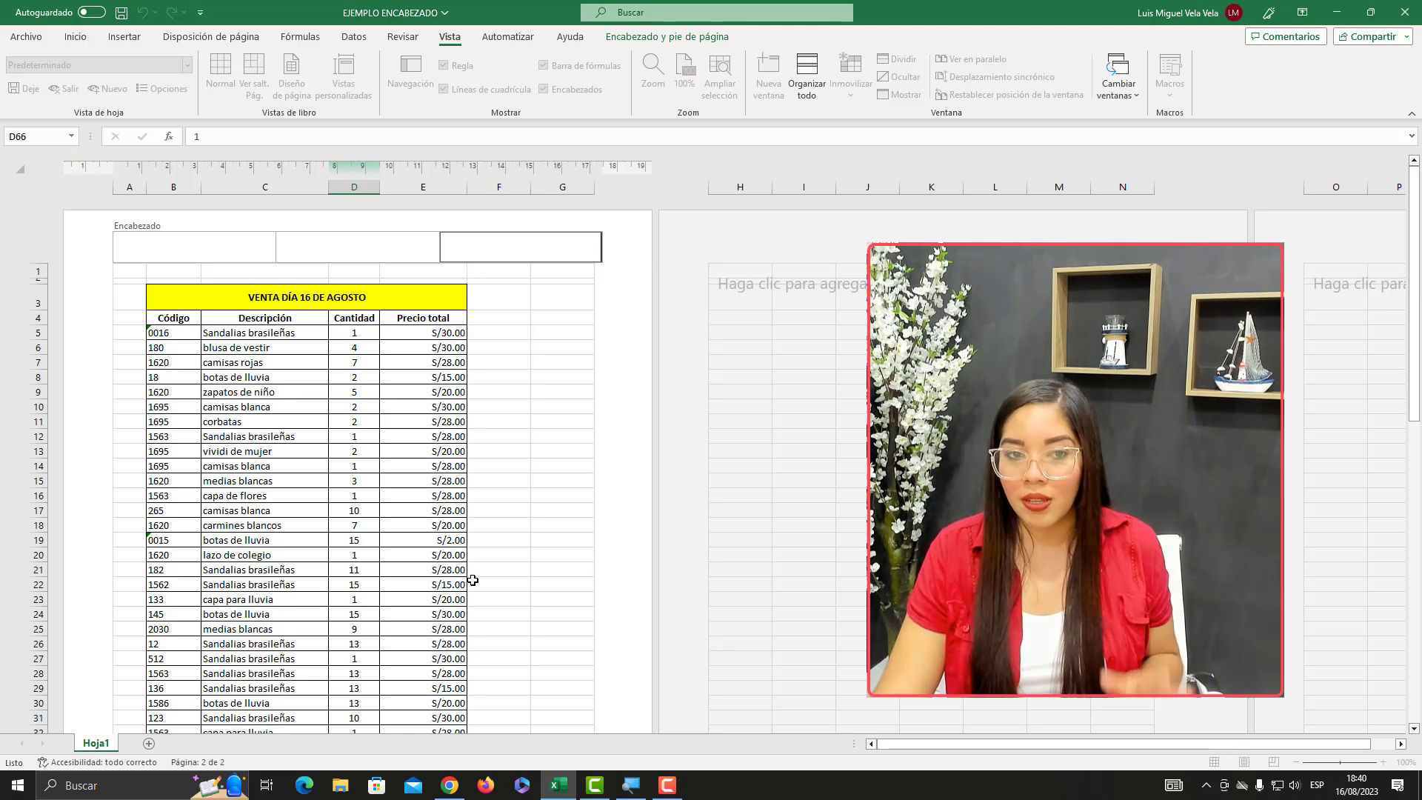
left_click(581, 556)
scroll(558, 636, "down", 3)
scroll(558, 637, "down", 4)
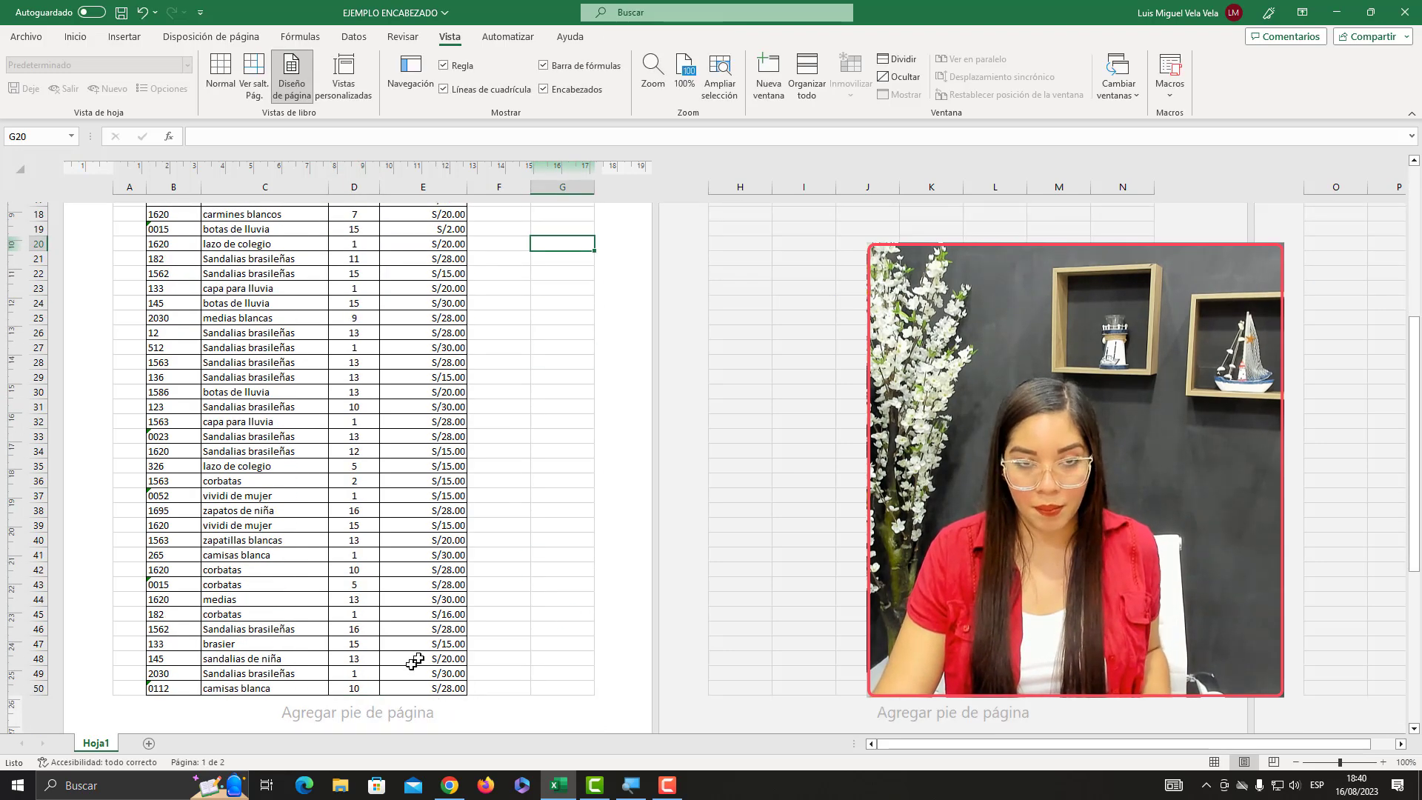
scroll(613, 391, "up", 1)
scroll(620, 383, "down", 2)
scroll(622, 391, "down", 1)
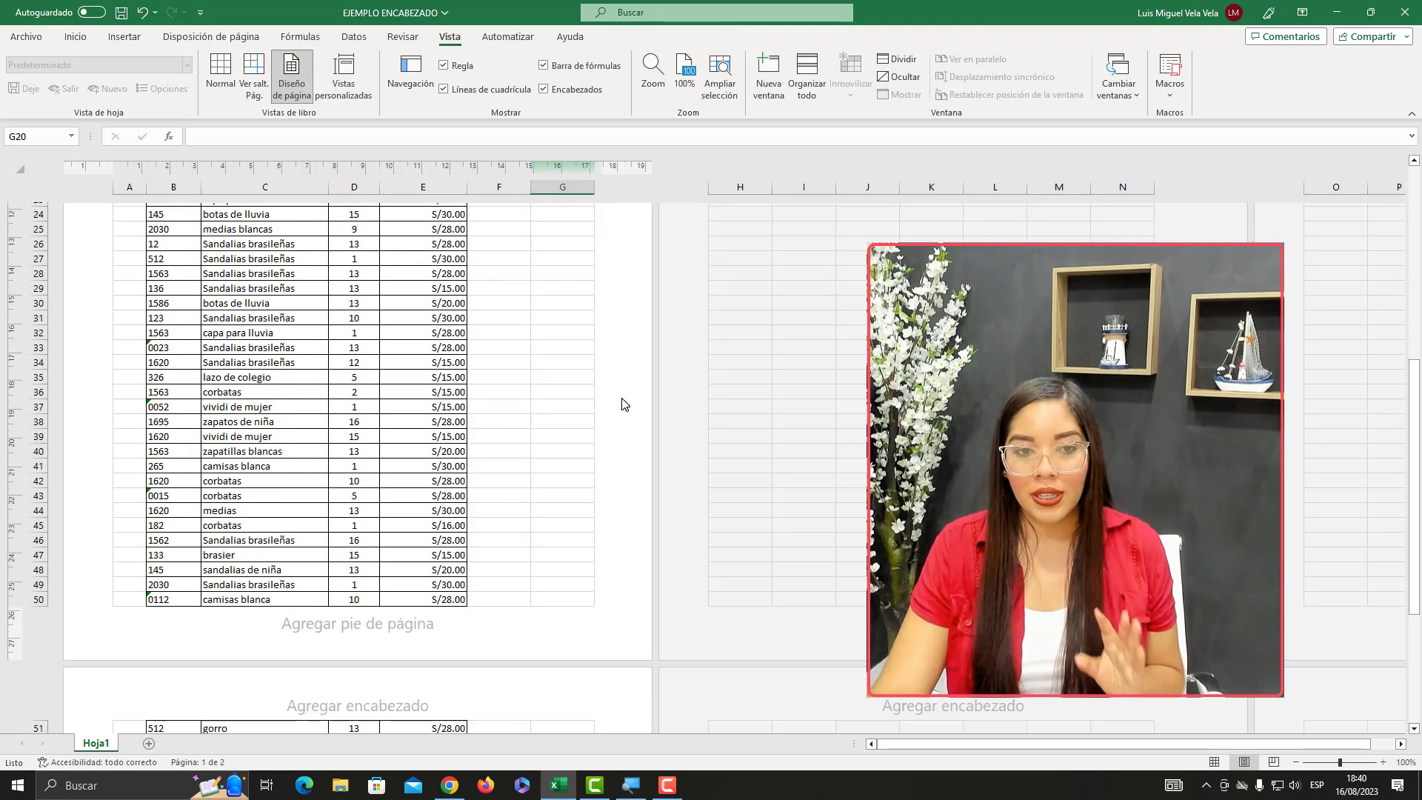
scroll(622, 404, "down", 10)
scroll(605, 510, "up", 14)
scroll(605, 510, "up", 4)
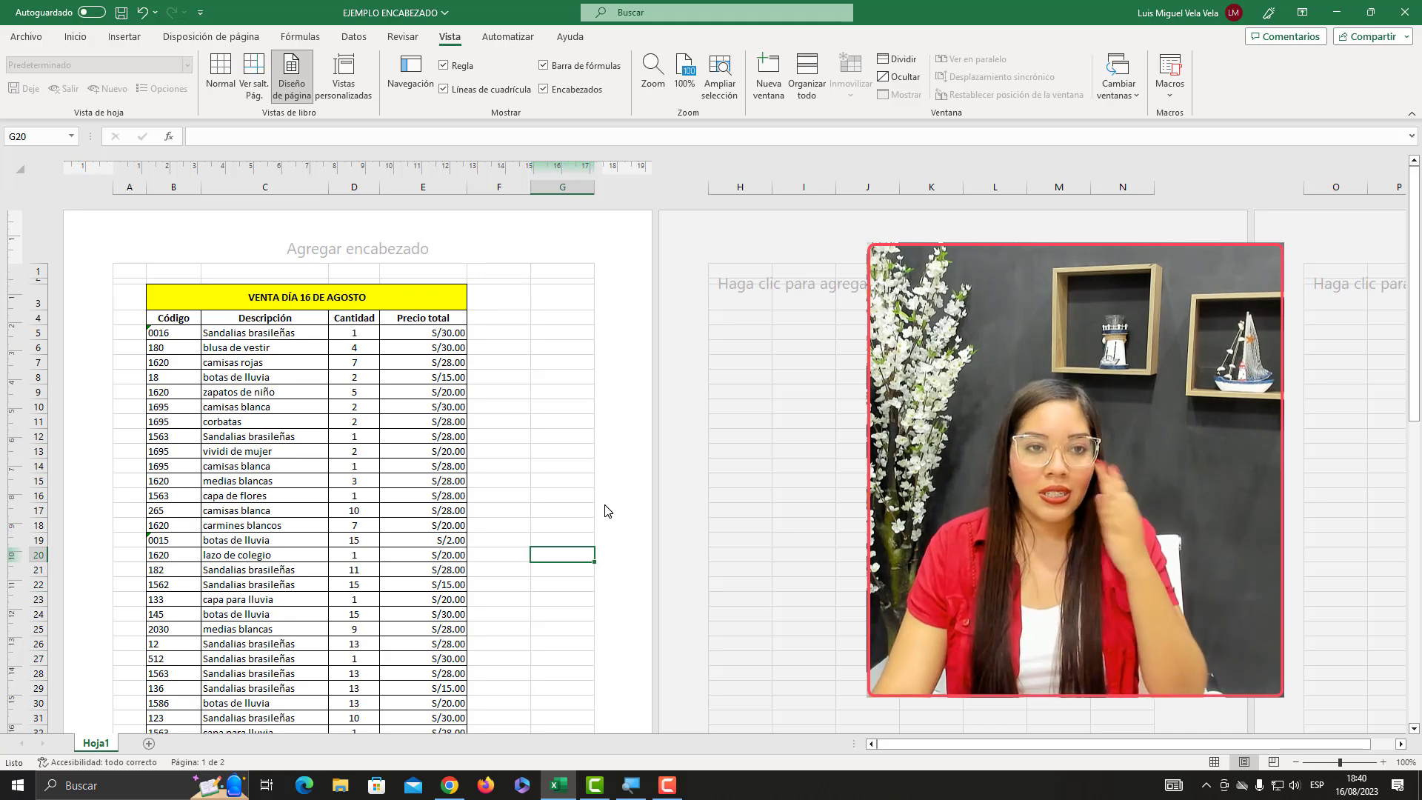
- Switch the sheet to Normal view and back to Page Layout view, and look over the first page
left_click(143, 10)
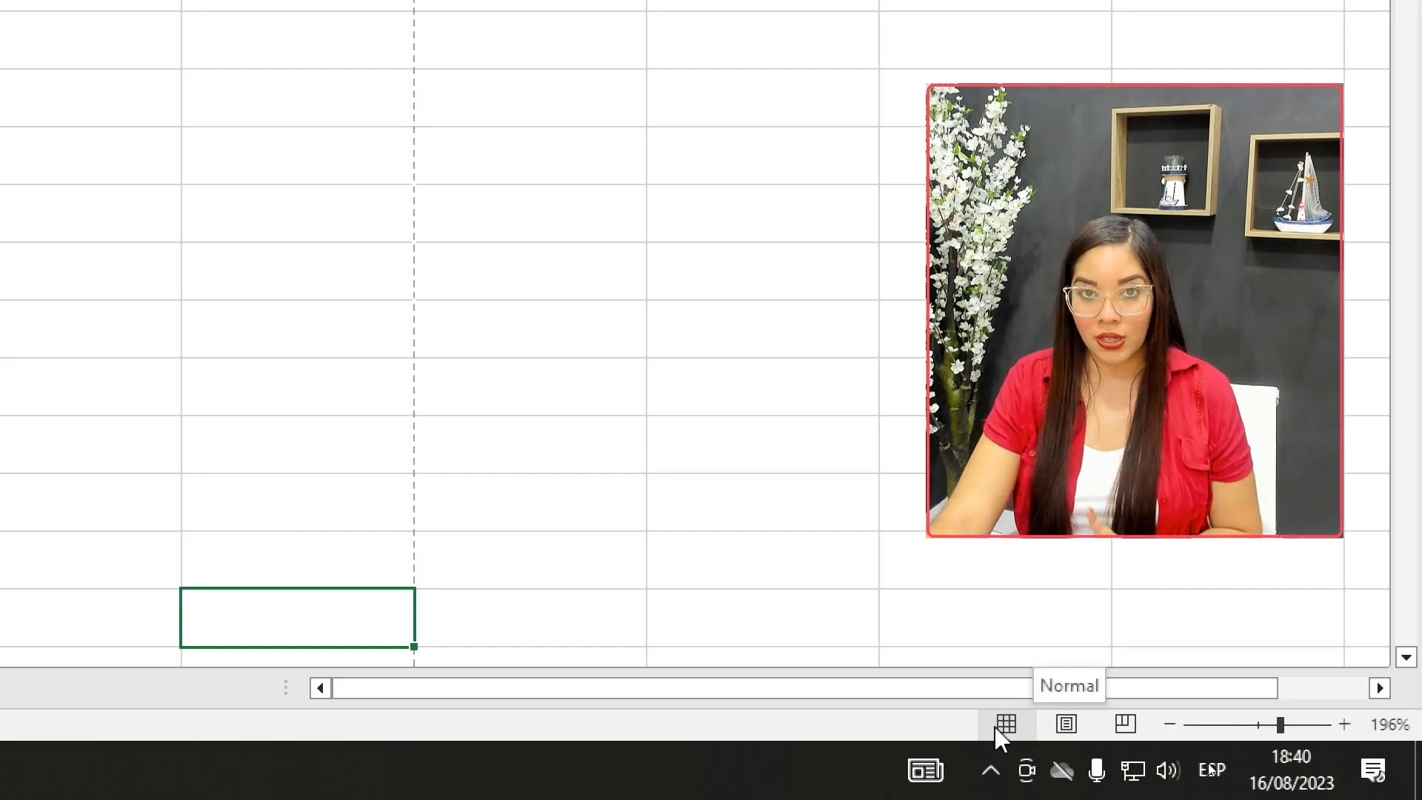
left_click(1075, 728)
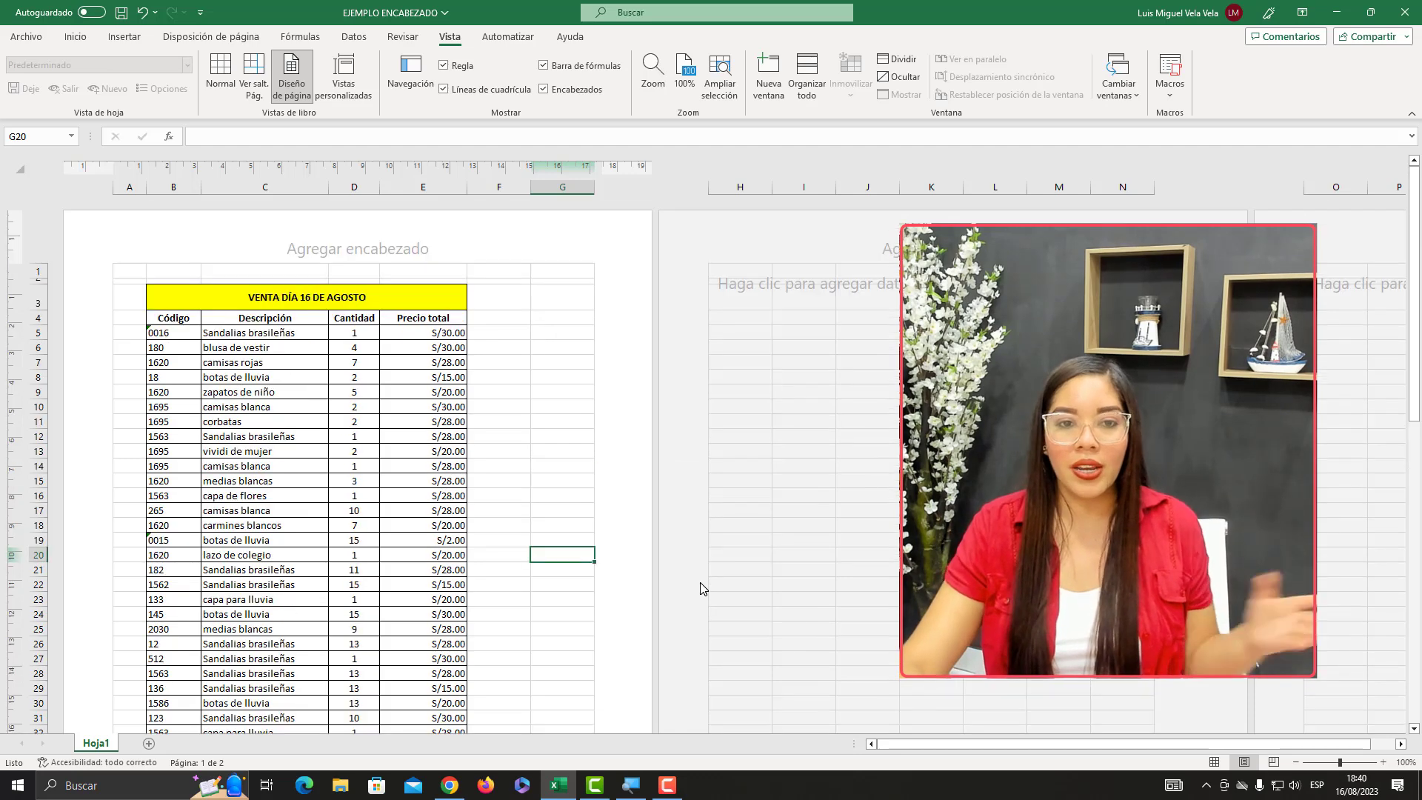
scroll(622, 530, "down", 3)
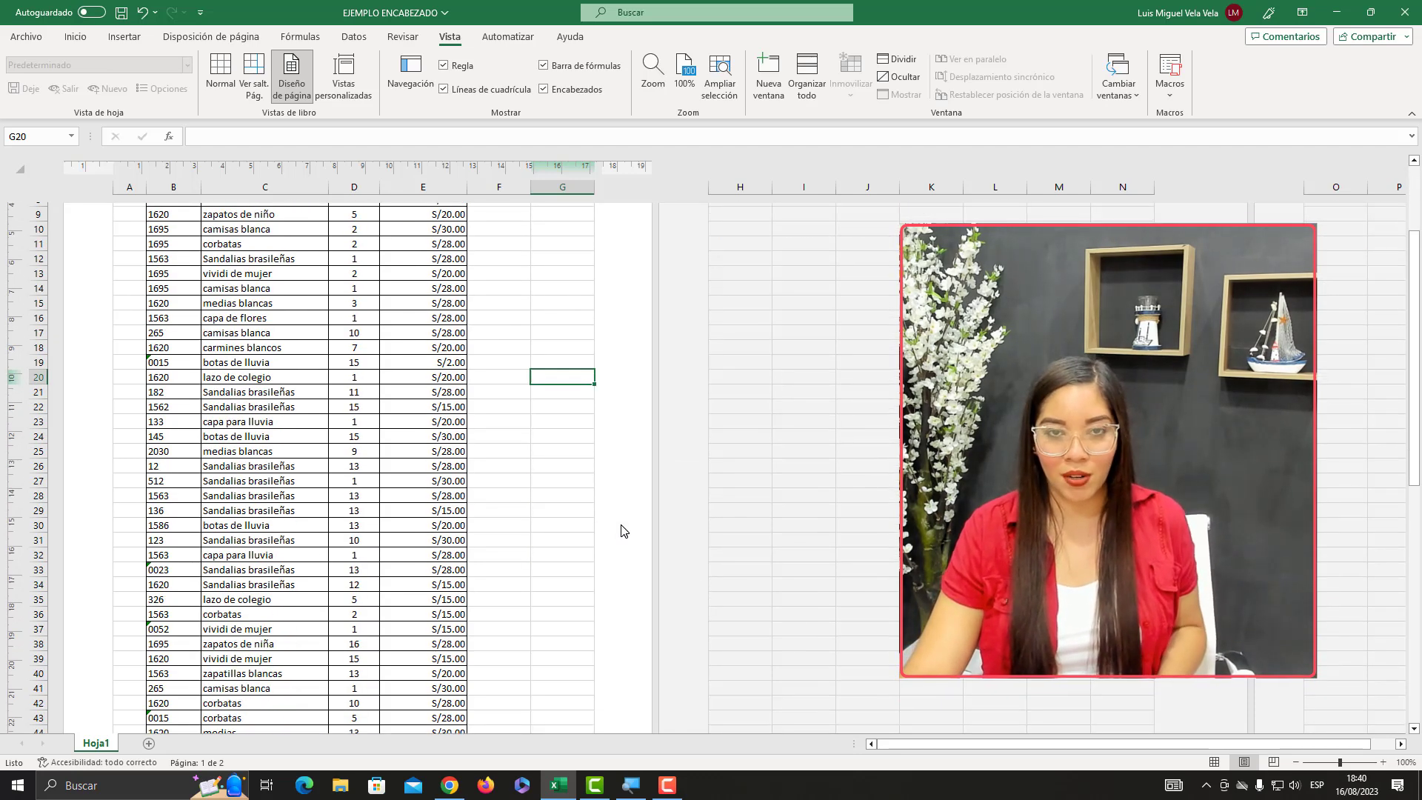
scroll(622, 530, "up", 3)
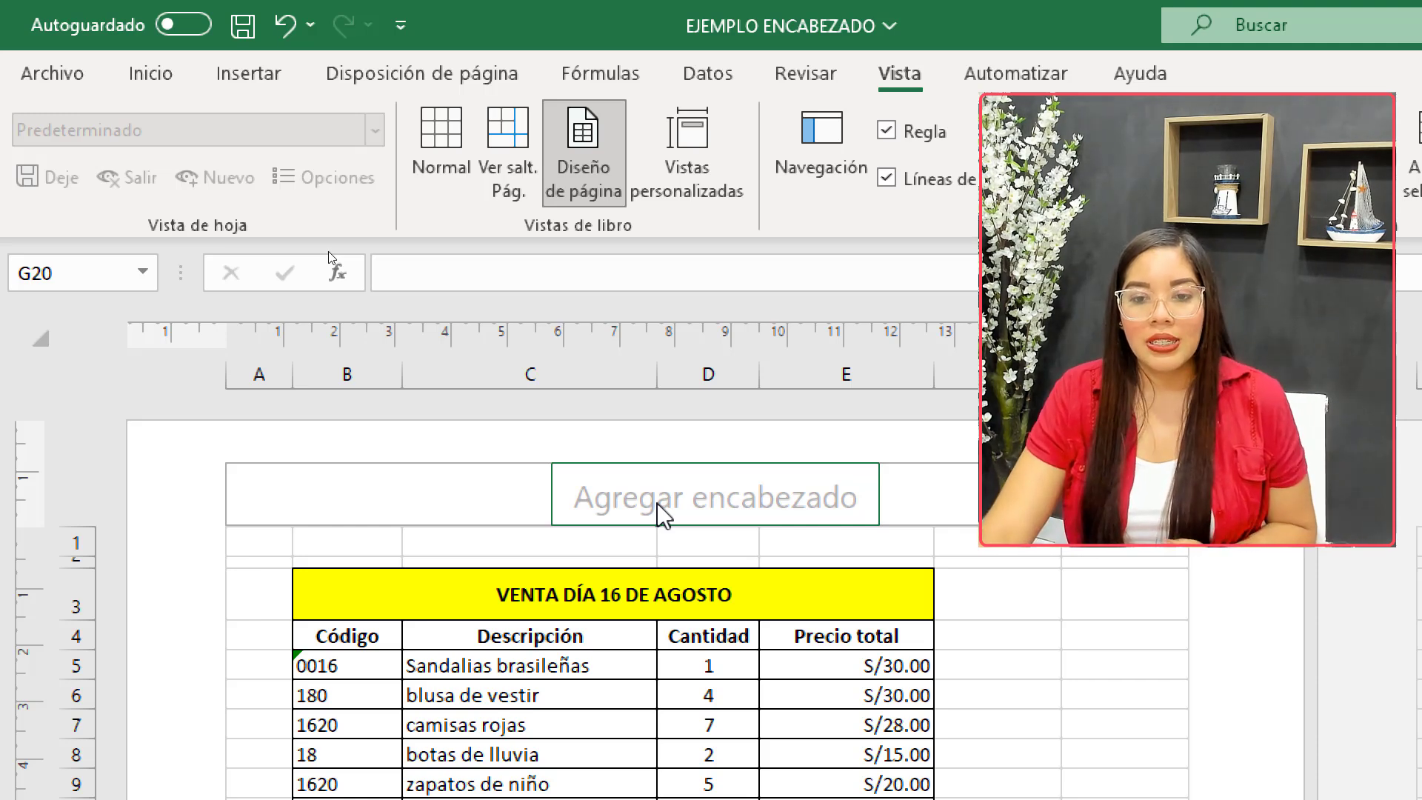
- Apply the preset footer "Hoja1; Página 1", starting from the centre section of the page header
left_click(651, 500)
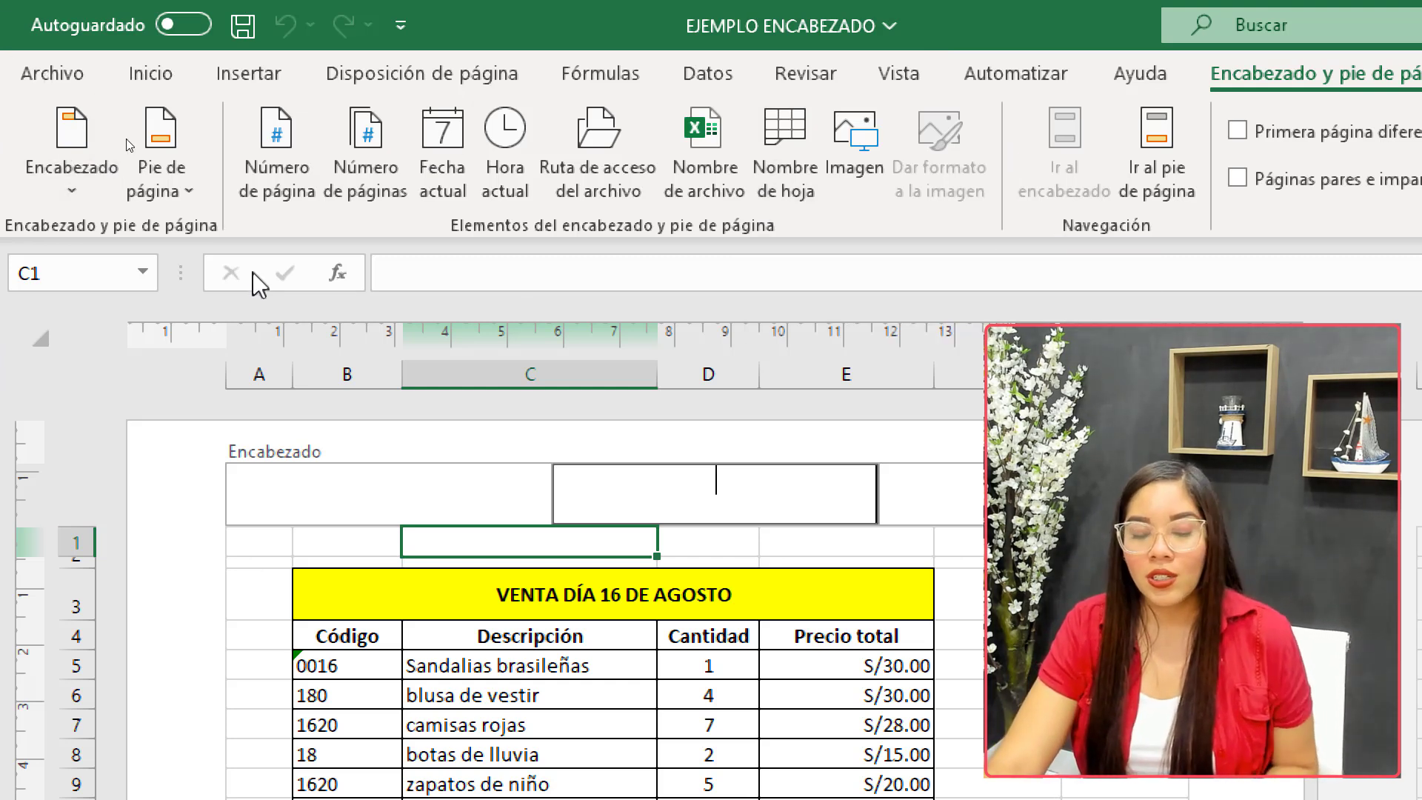
left_click(148, 182)
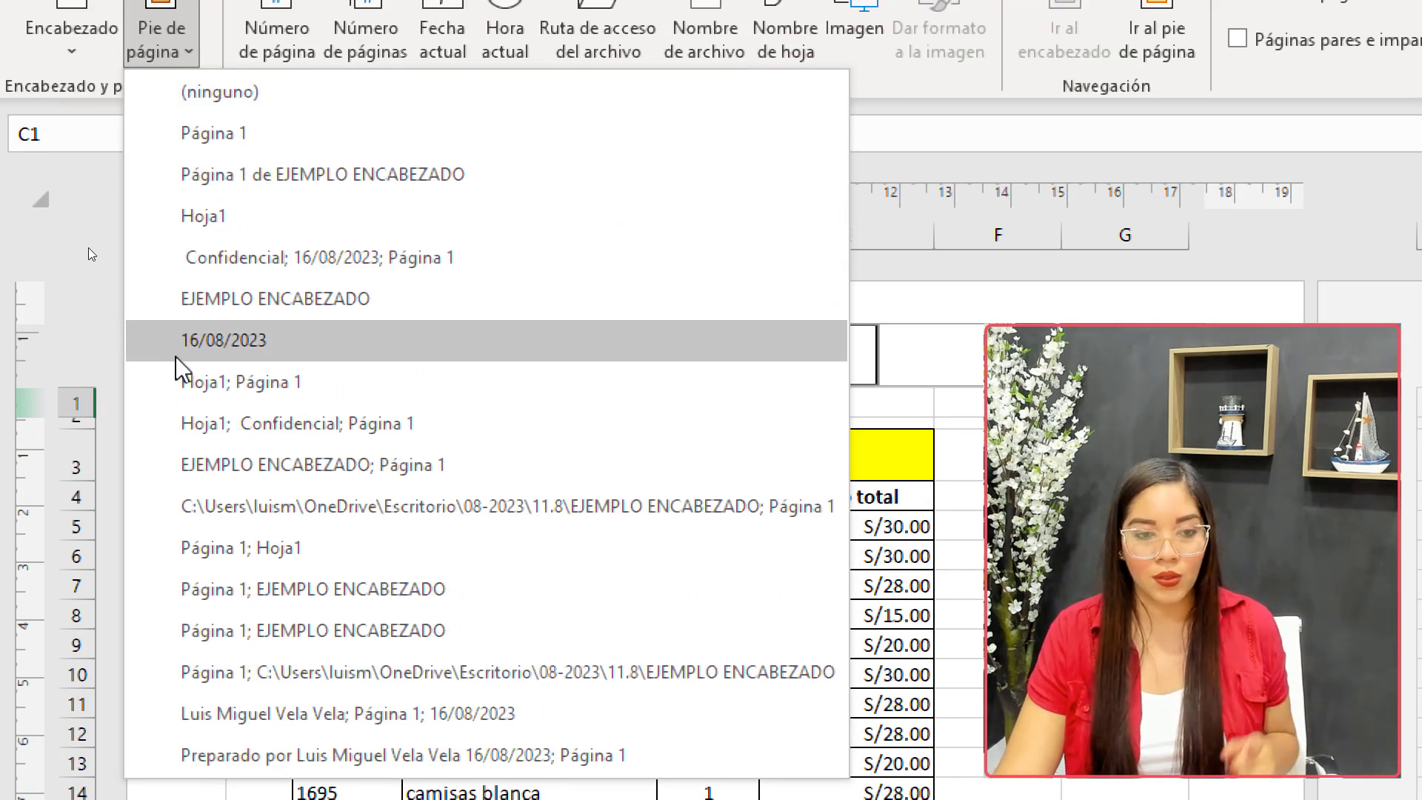
left_click(182, 383)
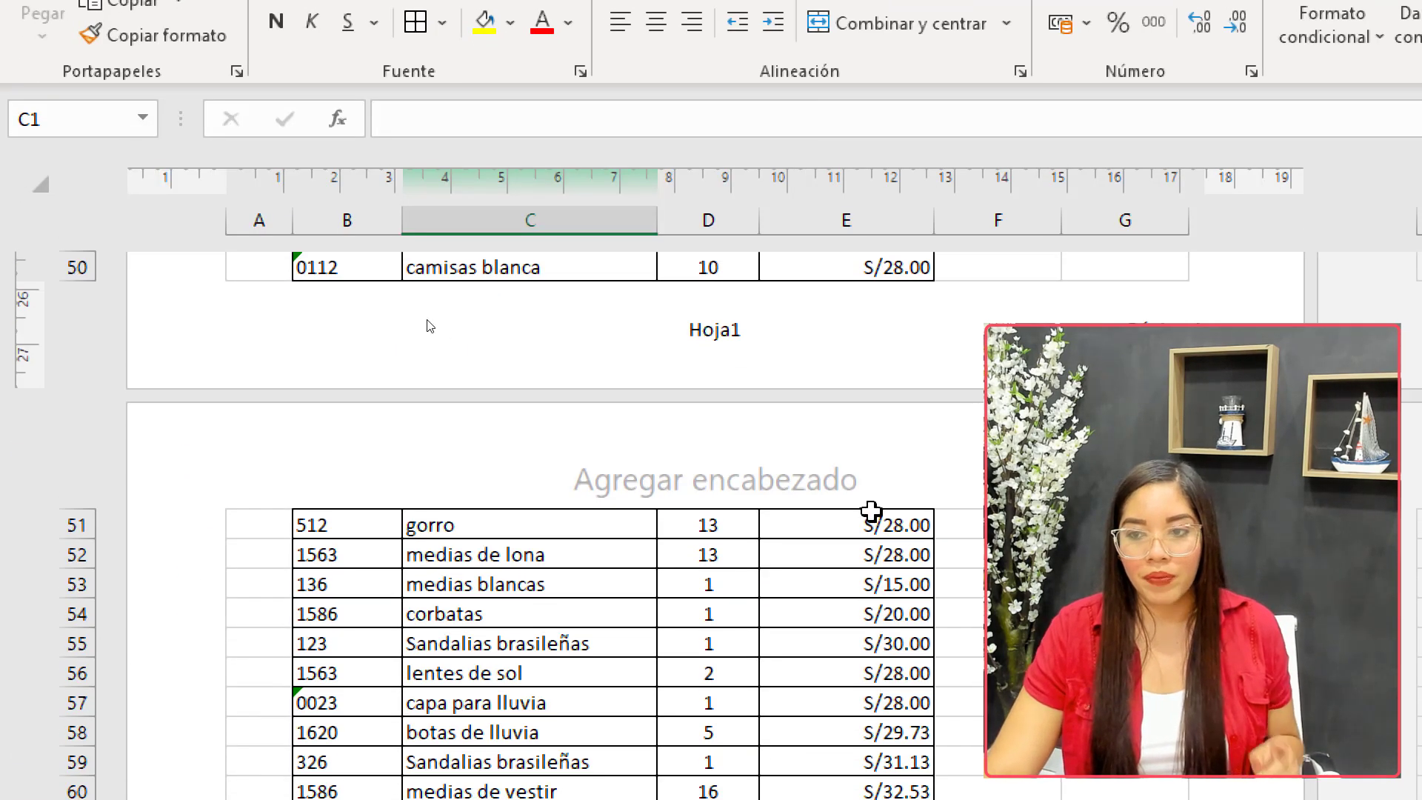
- Inspect the centre and right footer sections across the pages, and leave footer editing
scroll(911, 556, "up", 3)
left_click(737, 601)
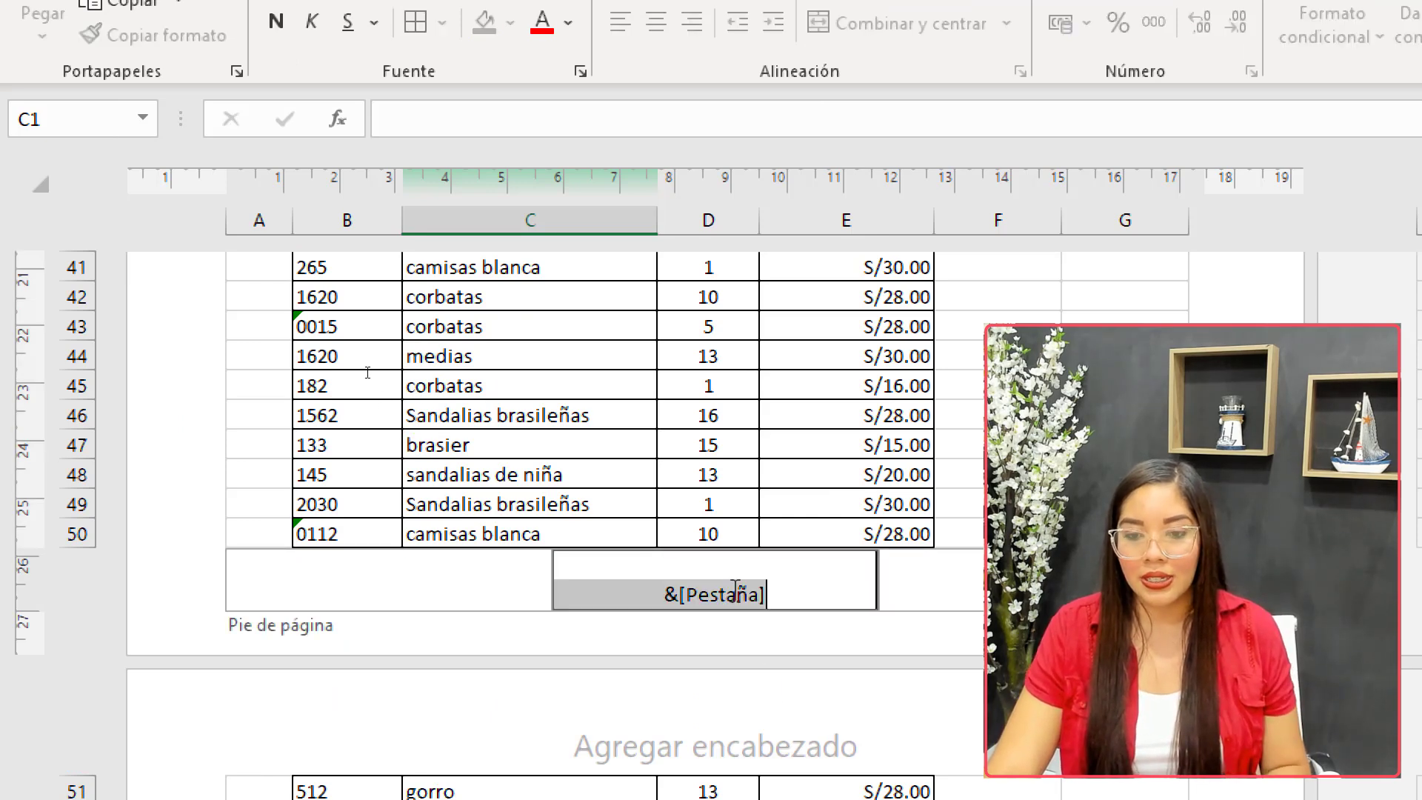
left_click(891, 661)
scroll(730, 602, "down", 15)
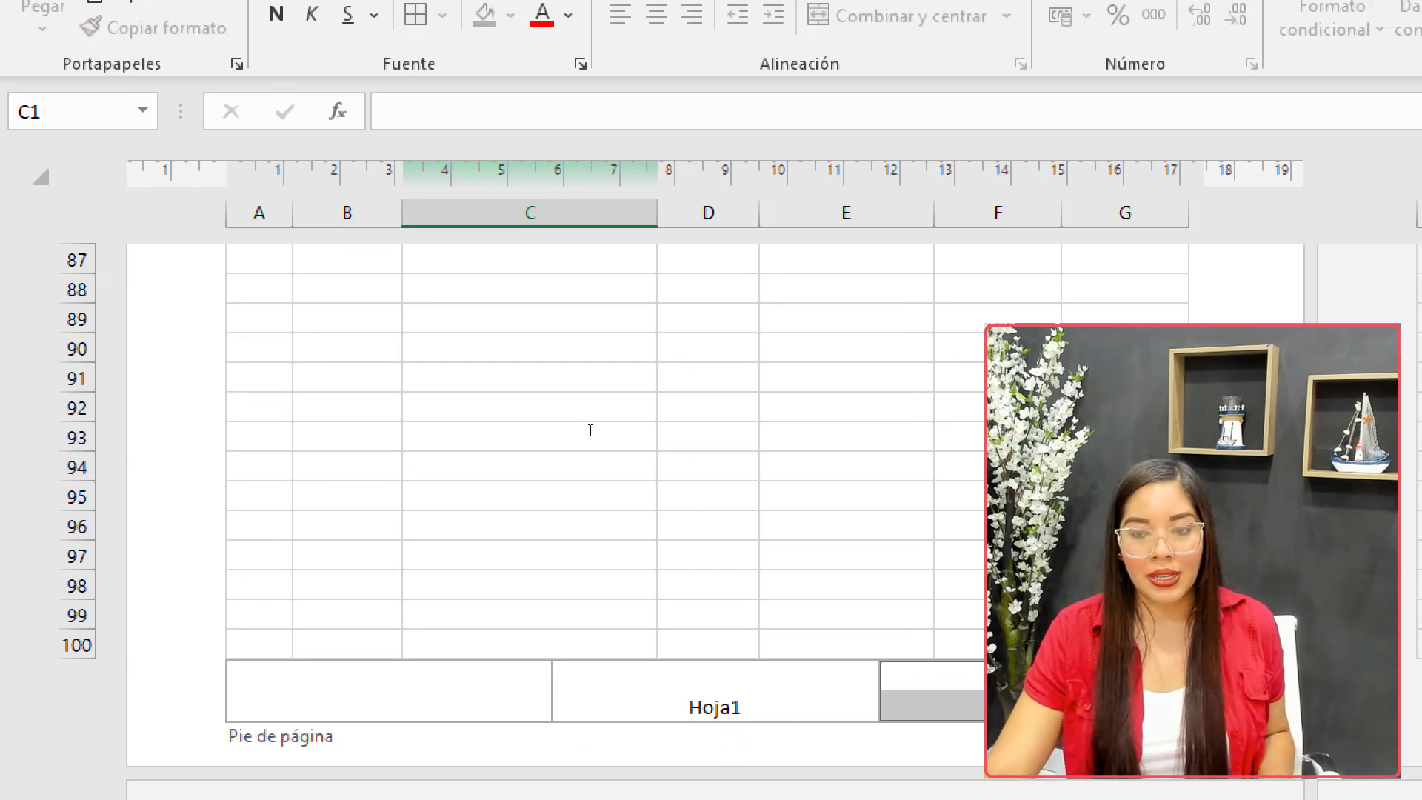
key("Escape")
scroll(606, 296, "up", 20)
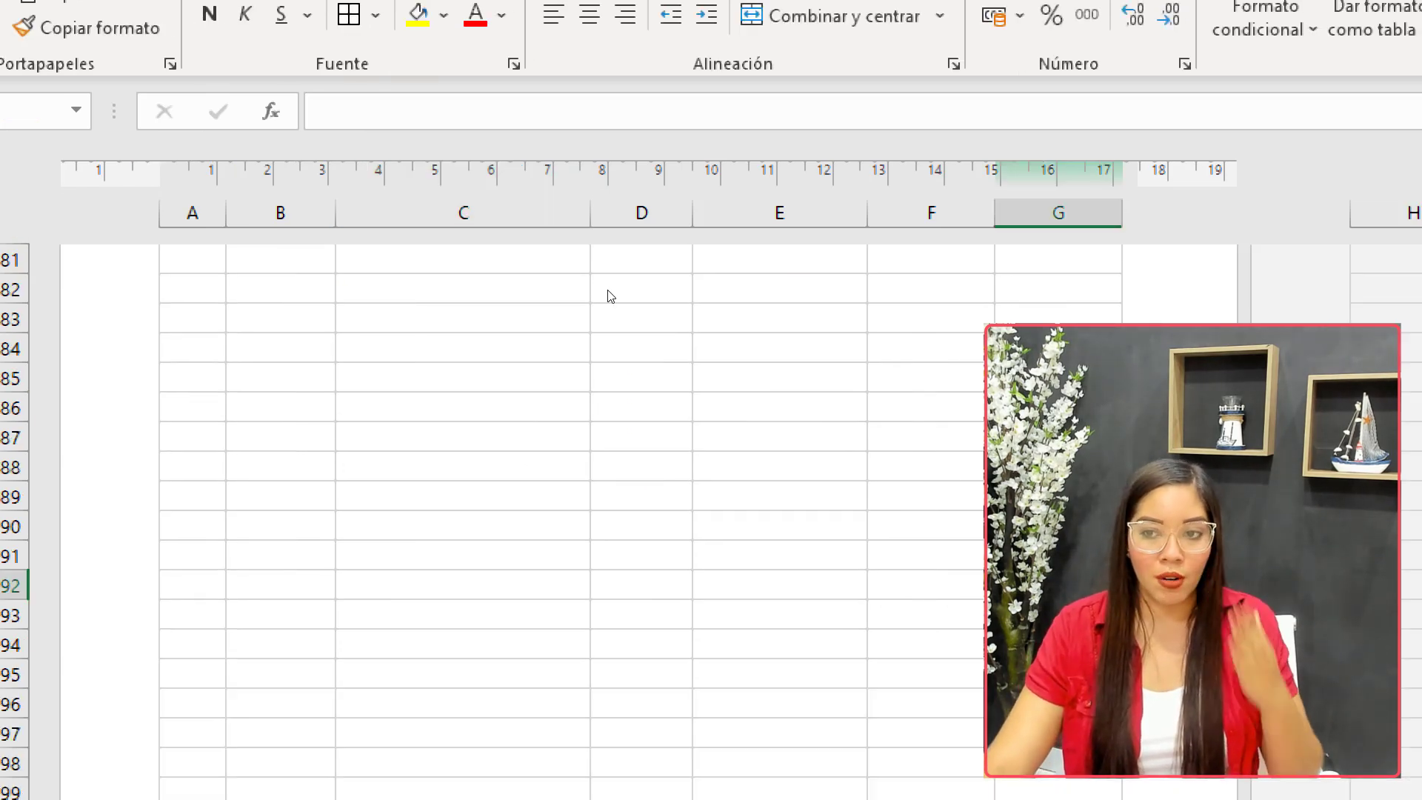
scroll(610, 296, "up", 6)
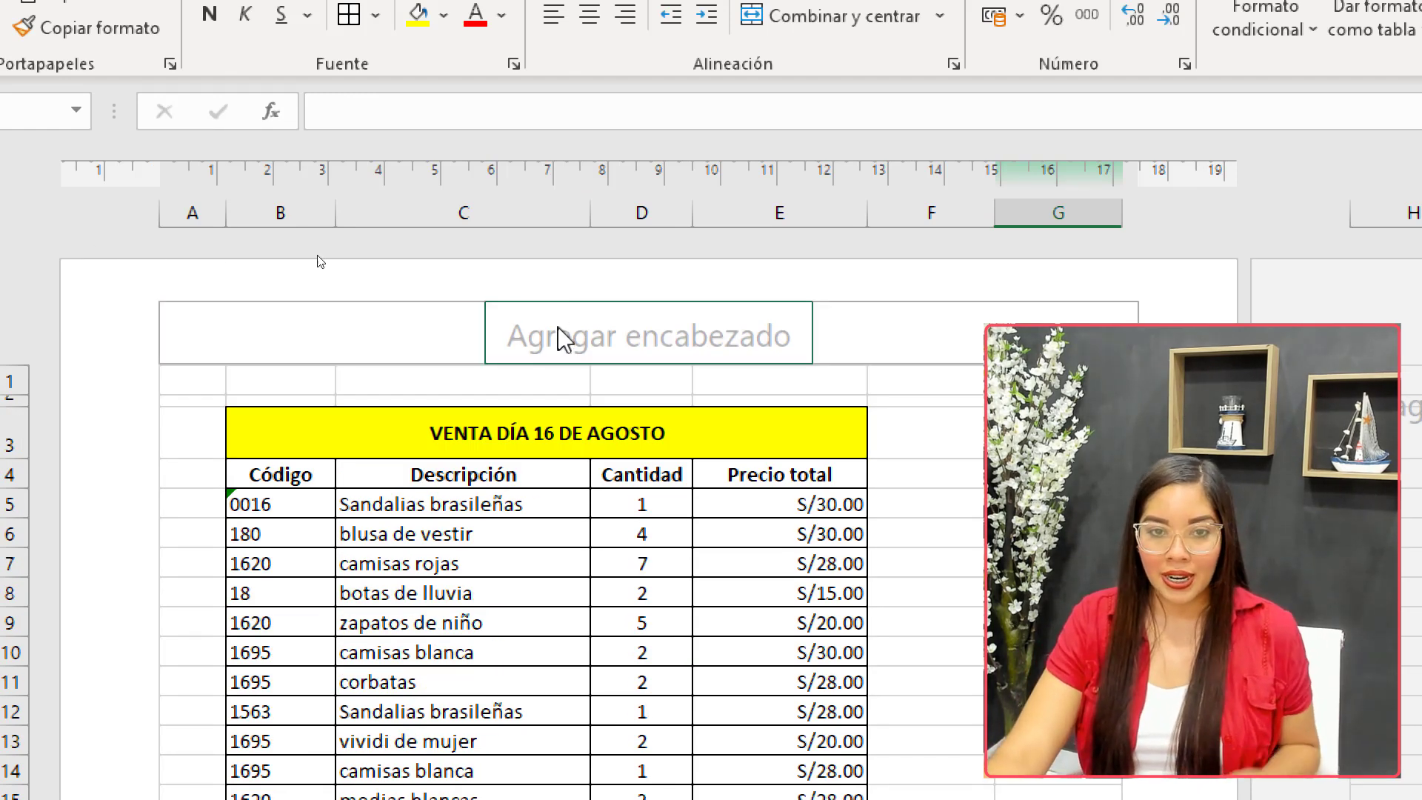
- Insert the current date and the current time, separated by a space, in the left header section and check both pages
left_click(620, 328)
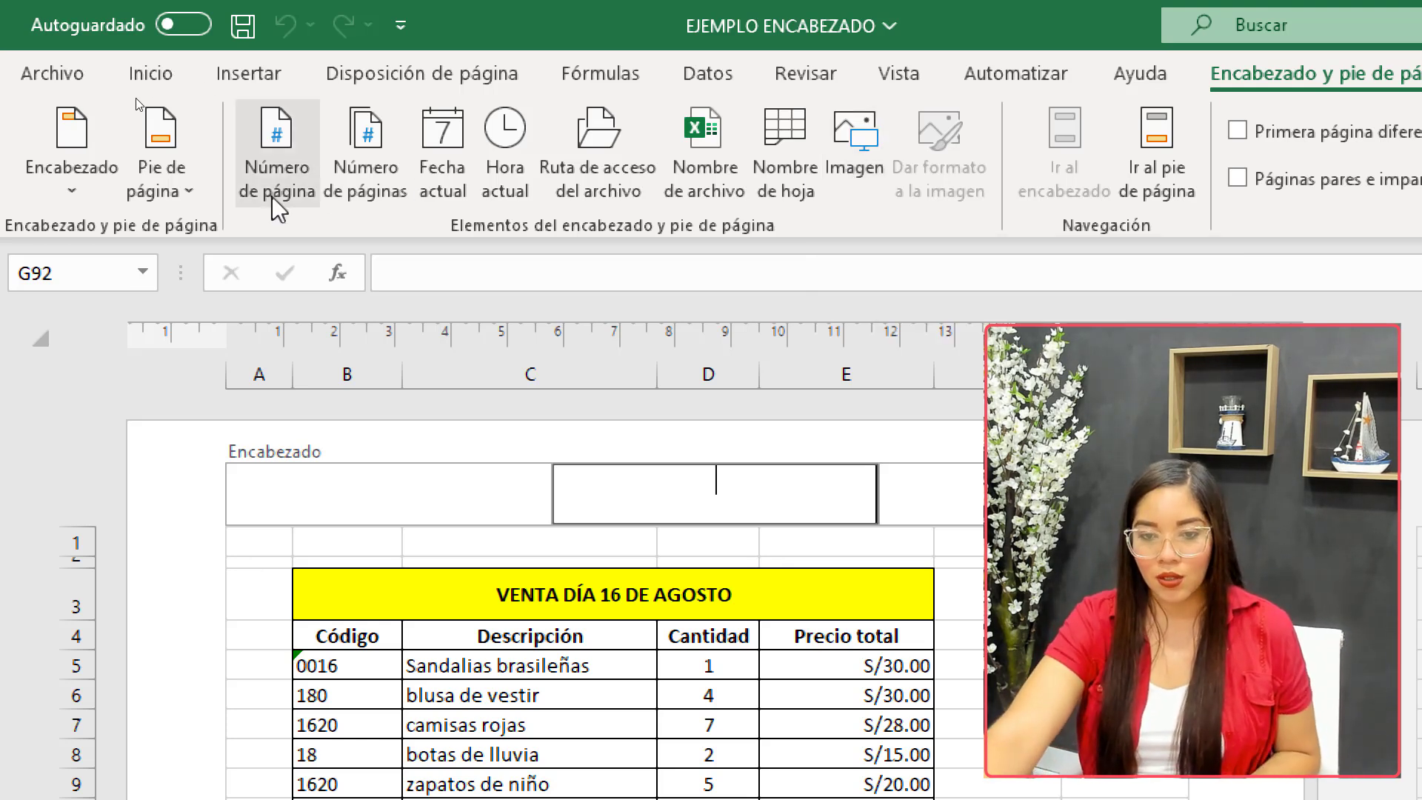
left_click(375, 495)
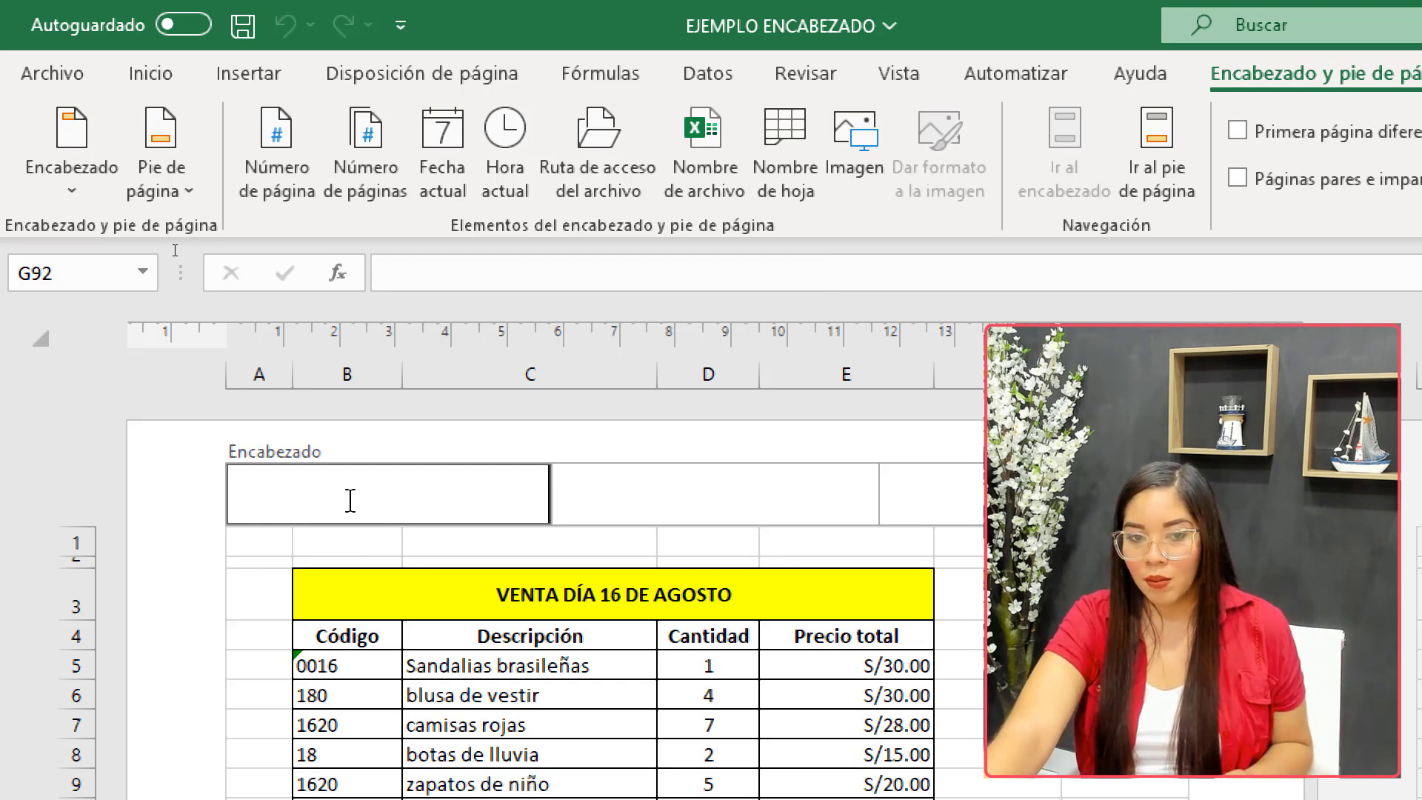
left_click(801, 495)
left_click(467, 502)
left_click(889, 492)
left_click(856, 491)
left_click(371, 482)
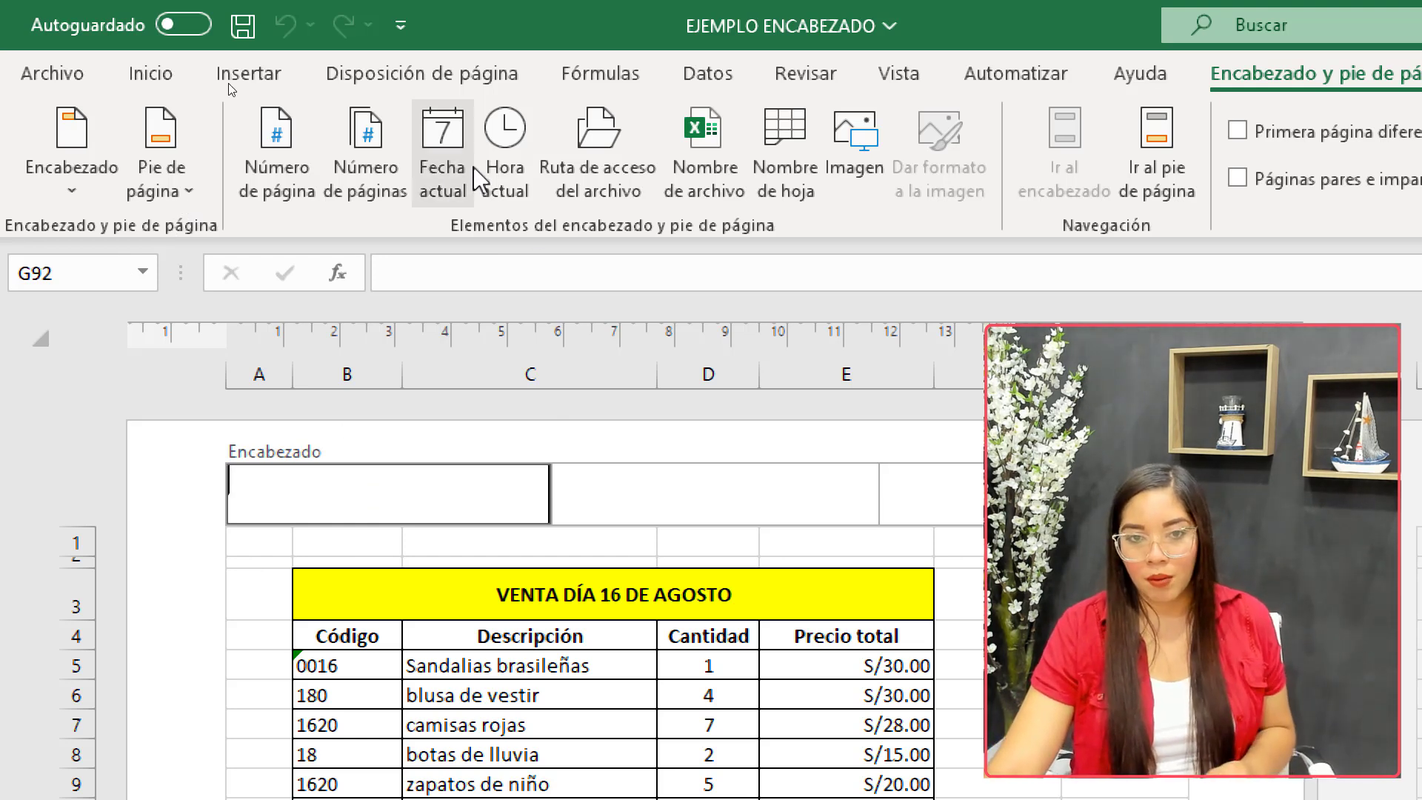
left_click(442, 174)
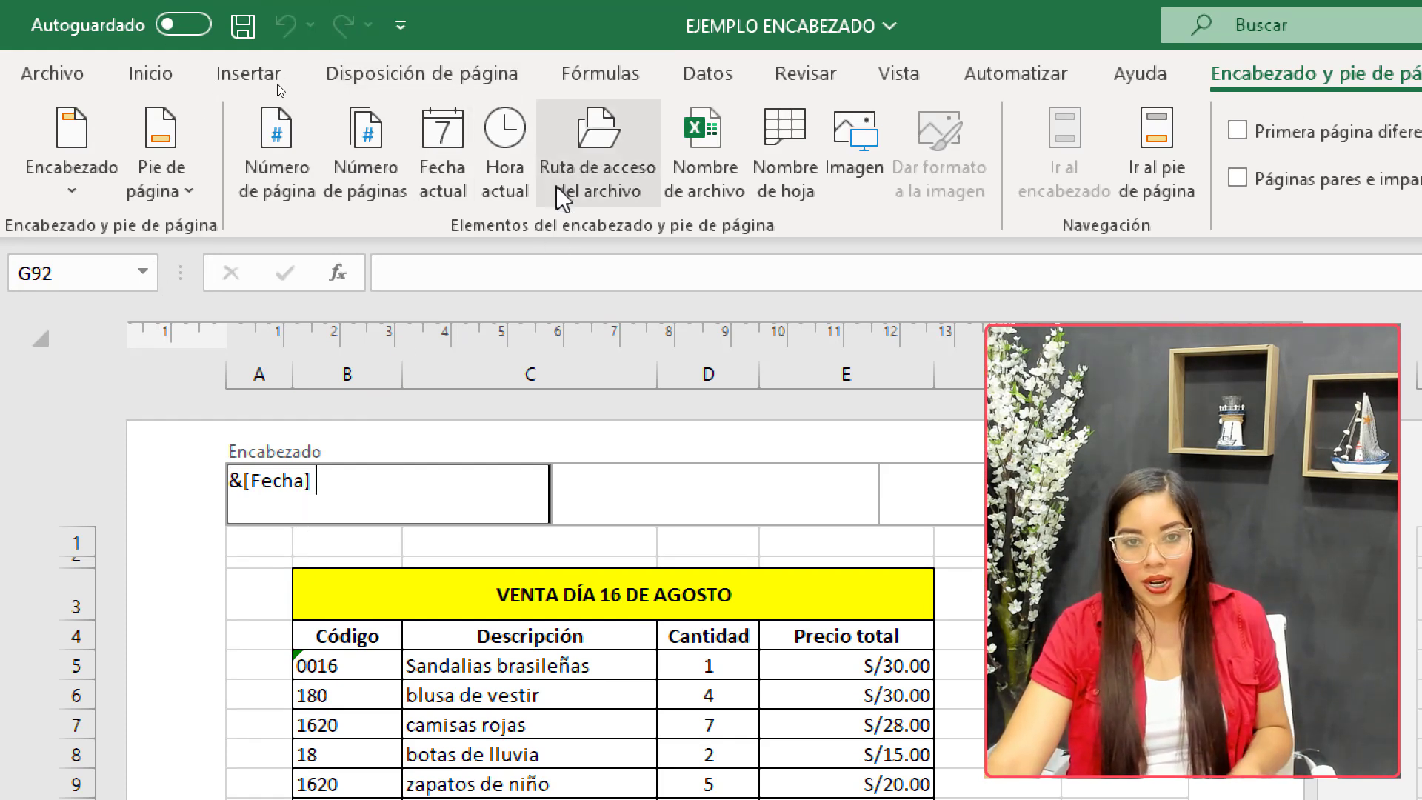
left_click(512, 122)
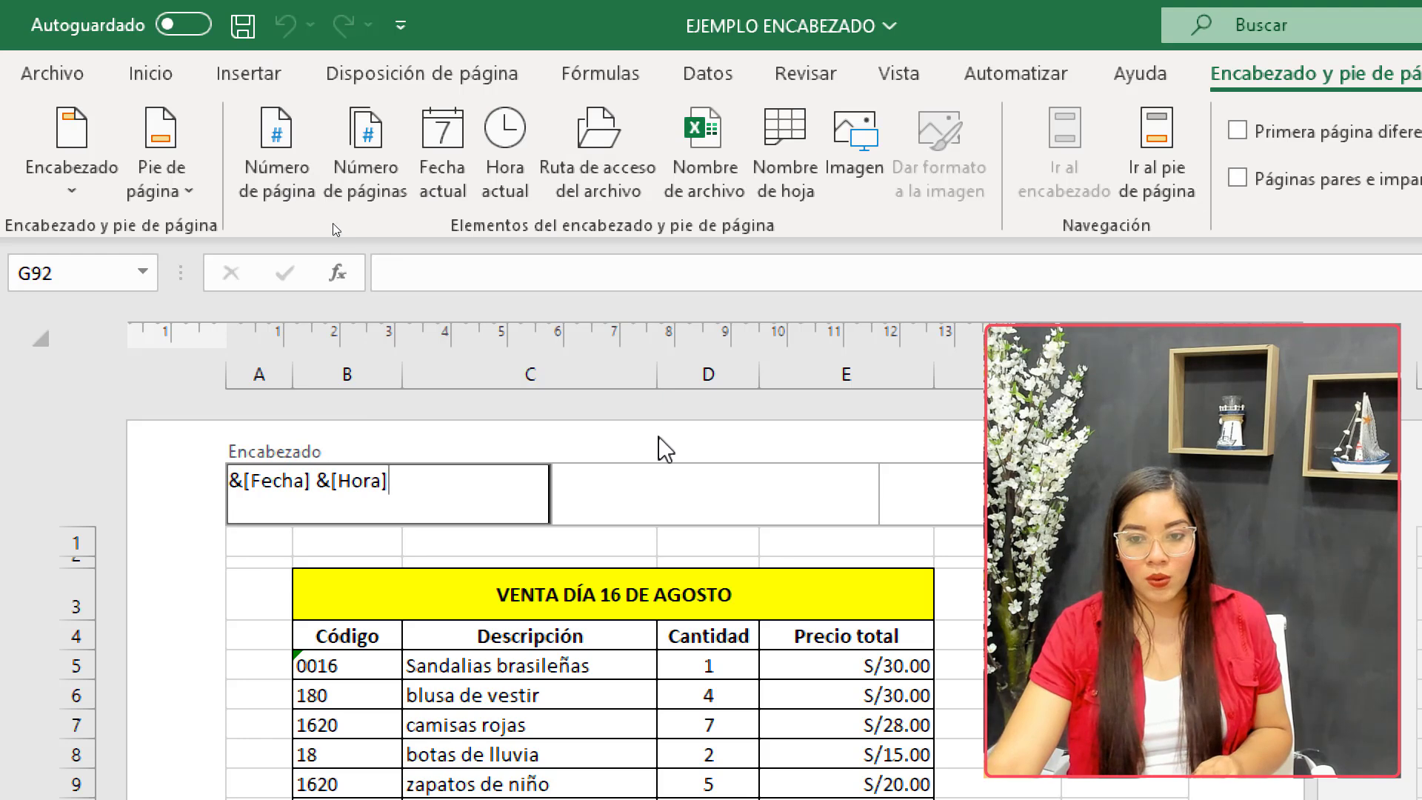
left_click(1033, 592)
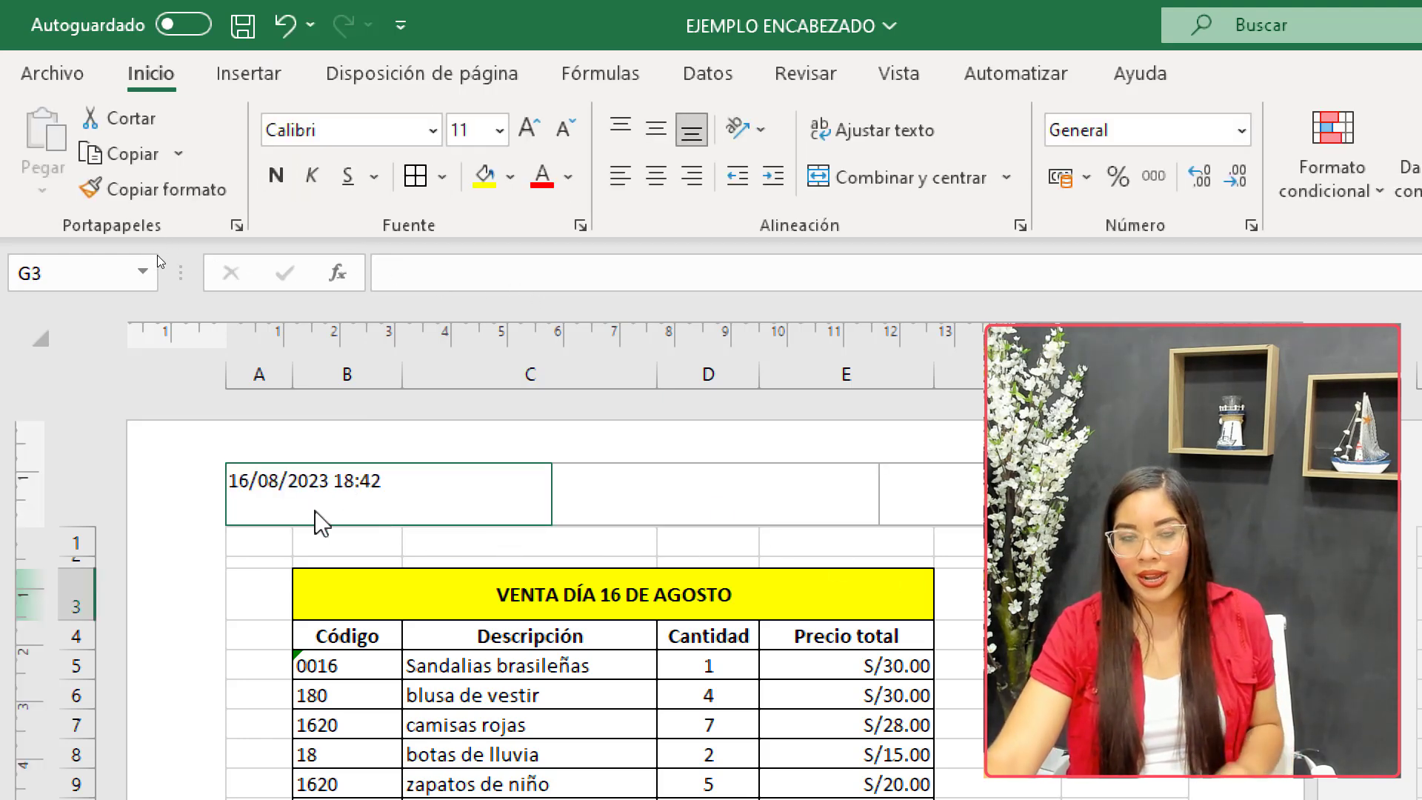
scroll(320, 522, "down", 15)
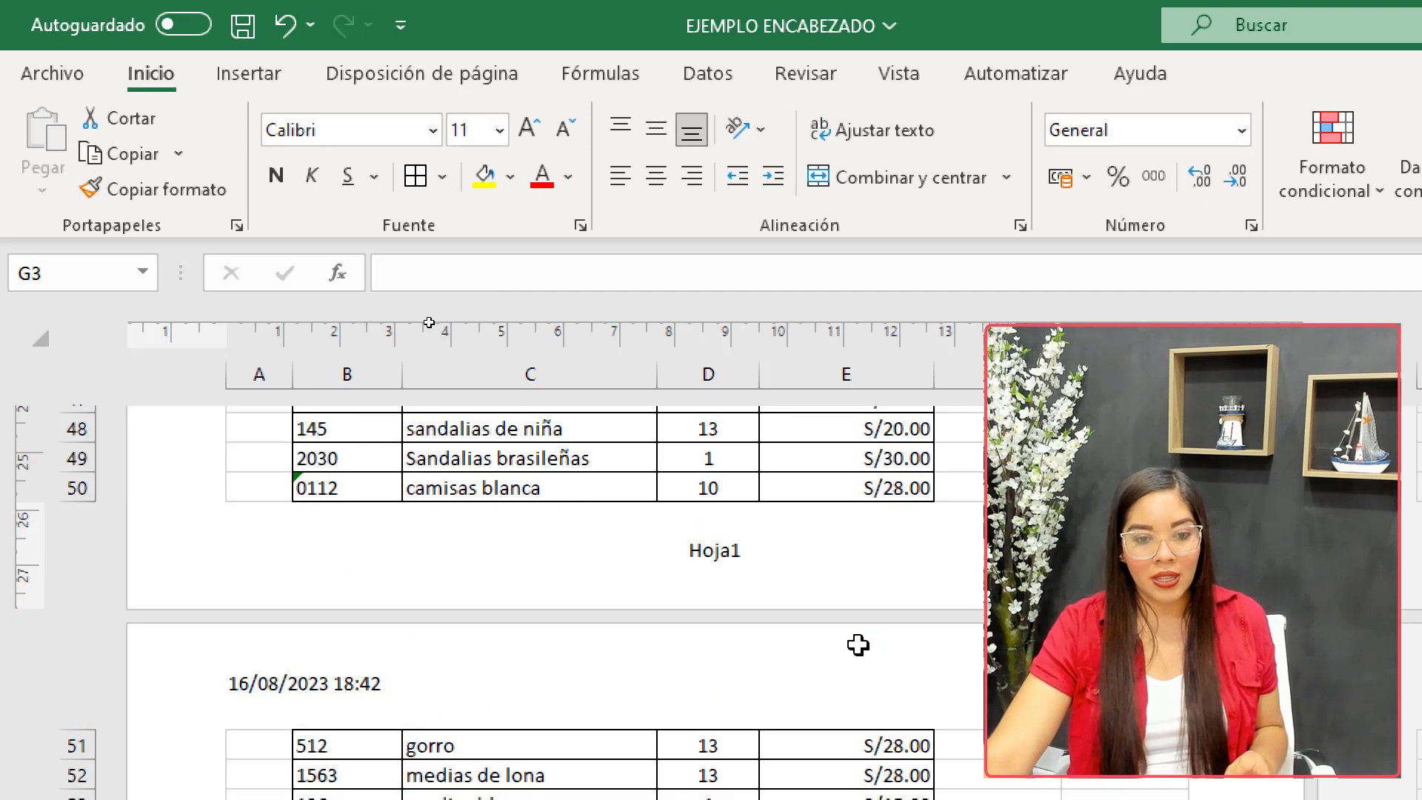
scroll(279, 699, "up", 15)
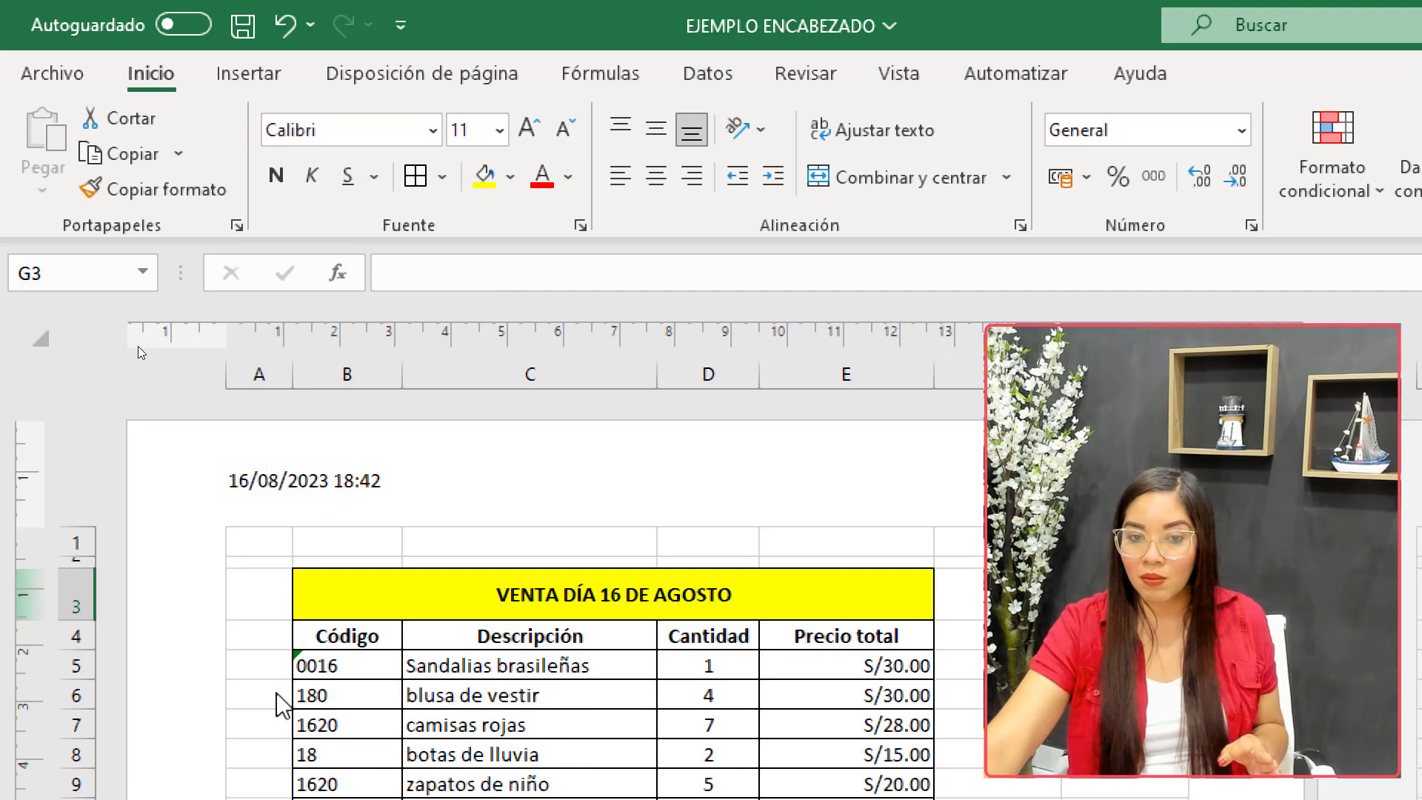
- Replace the left header content with the page number, a slash and the number of pages, and check it on the second page
left_click(397, 478)
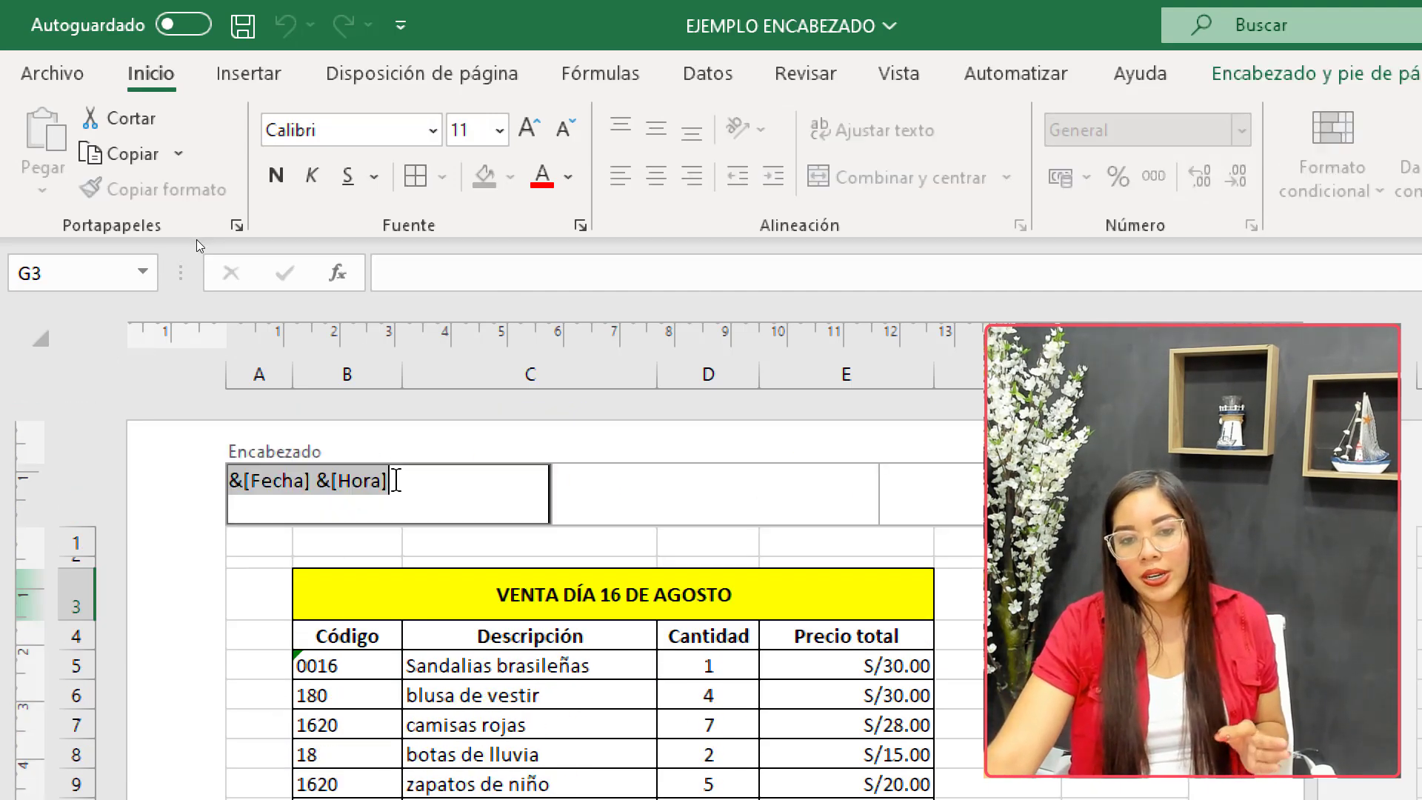
key("Delete")
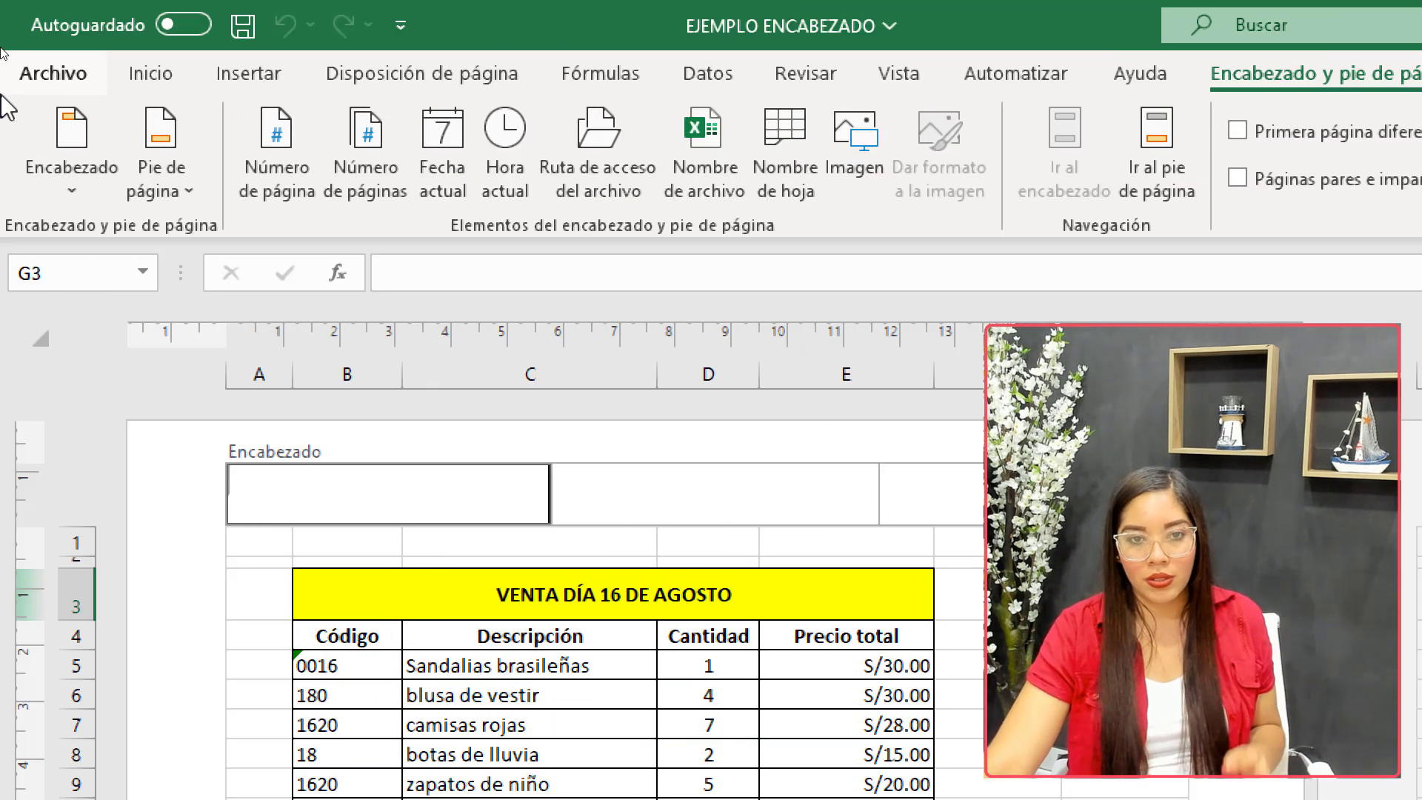
left_click(286, 178)
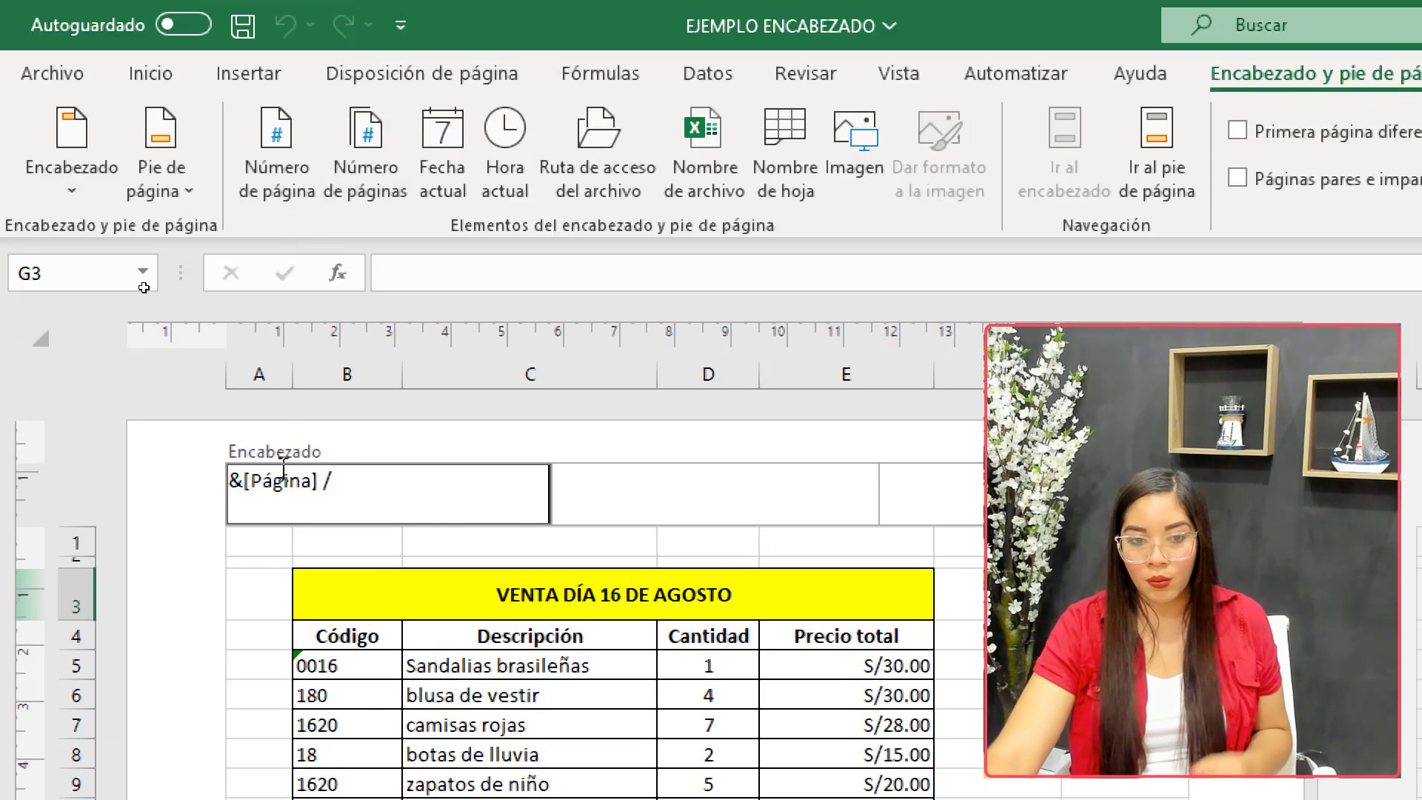
left_click(362, 132)
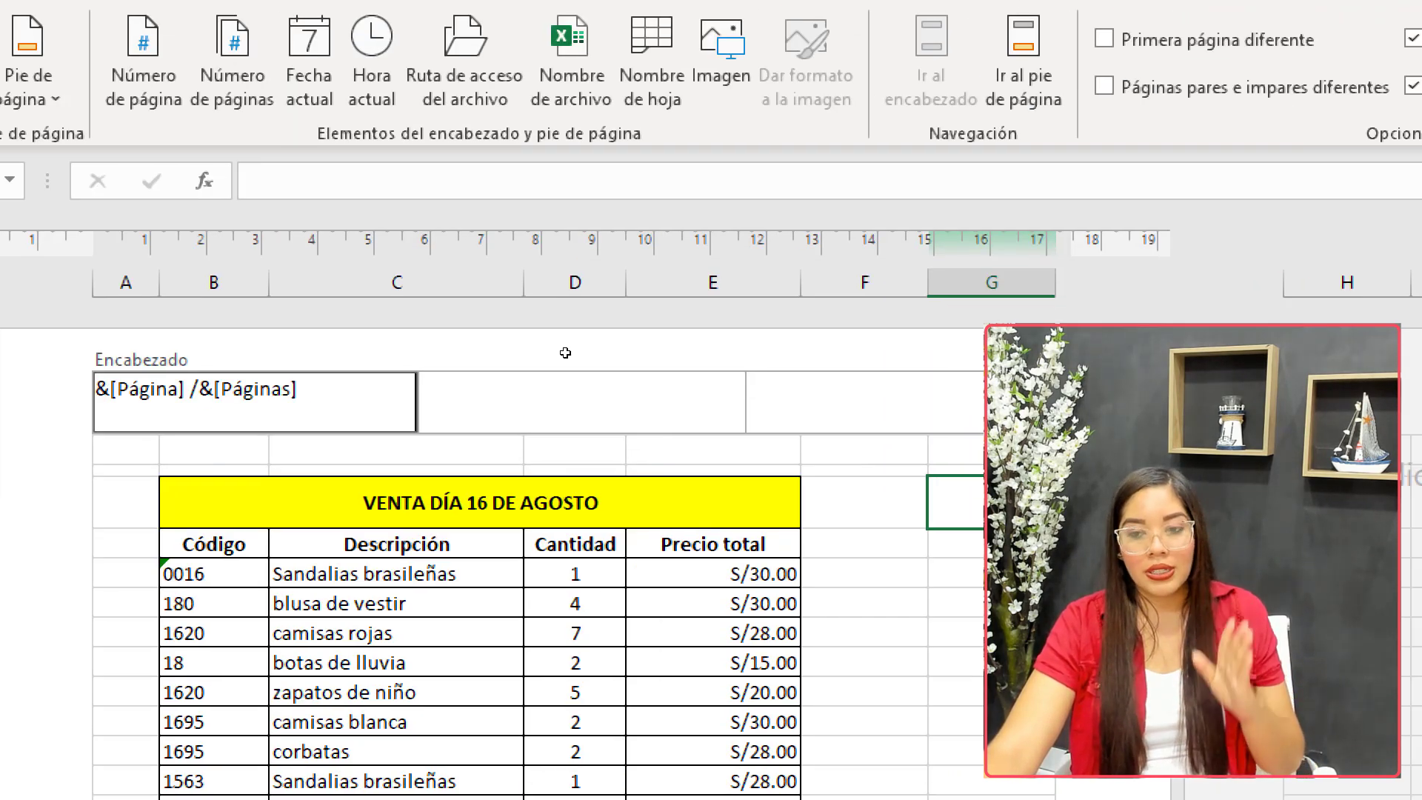
left_click(953, 599)
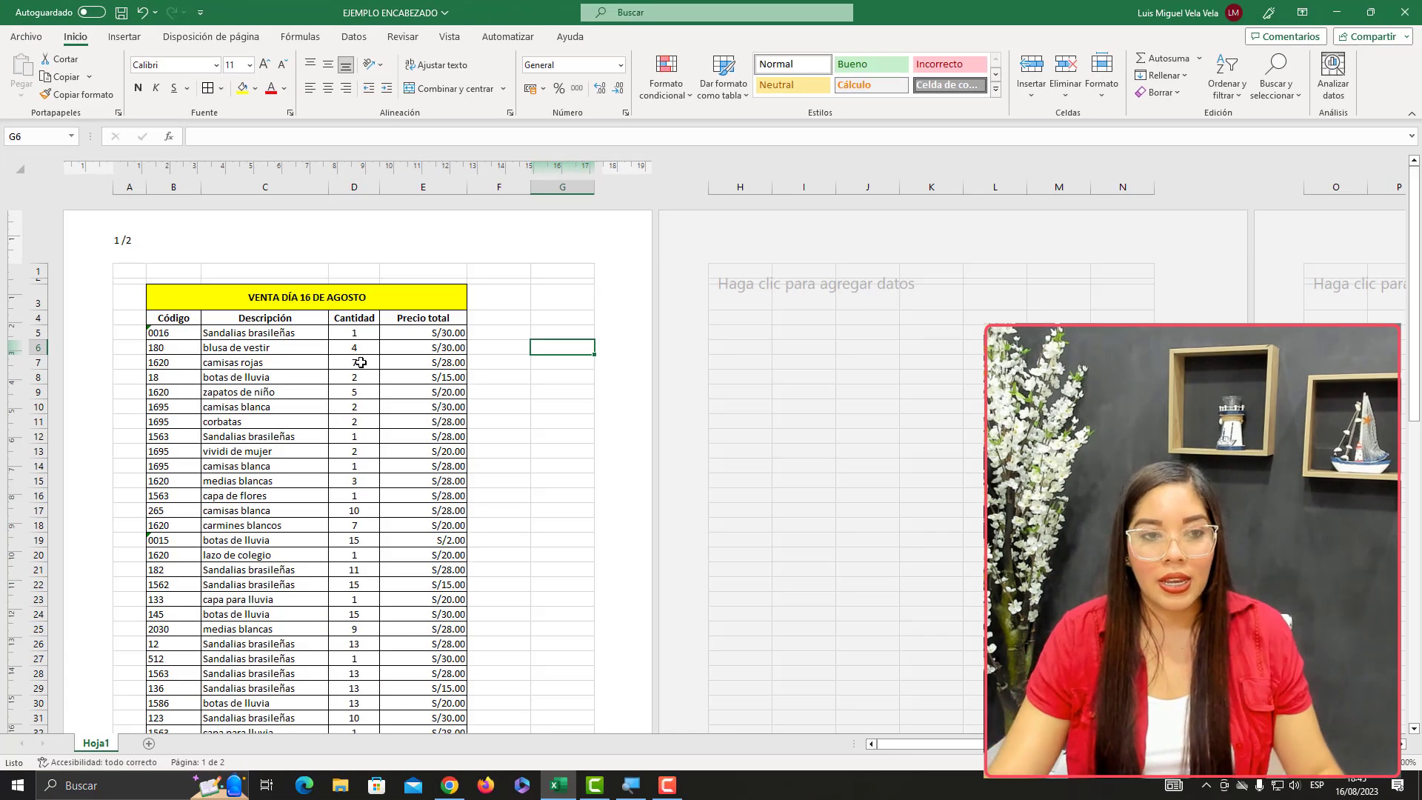
scroll(412, 378, "down", 6)
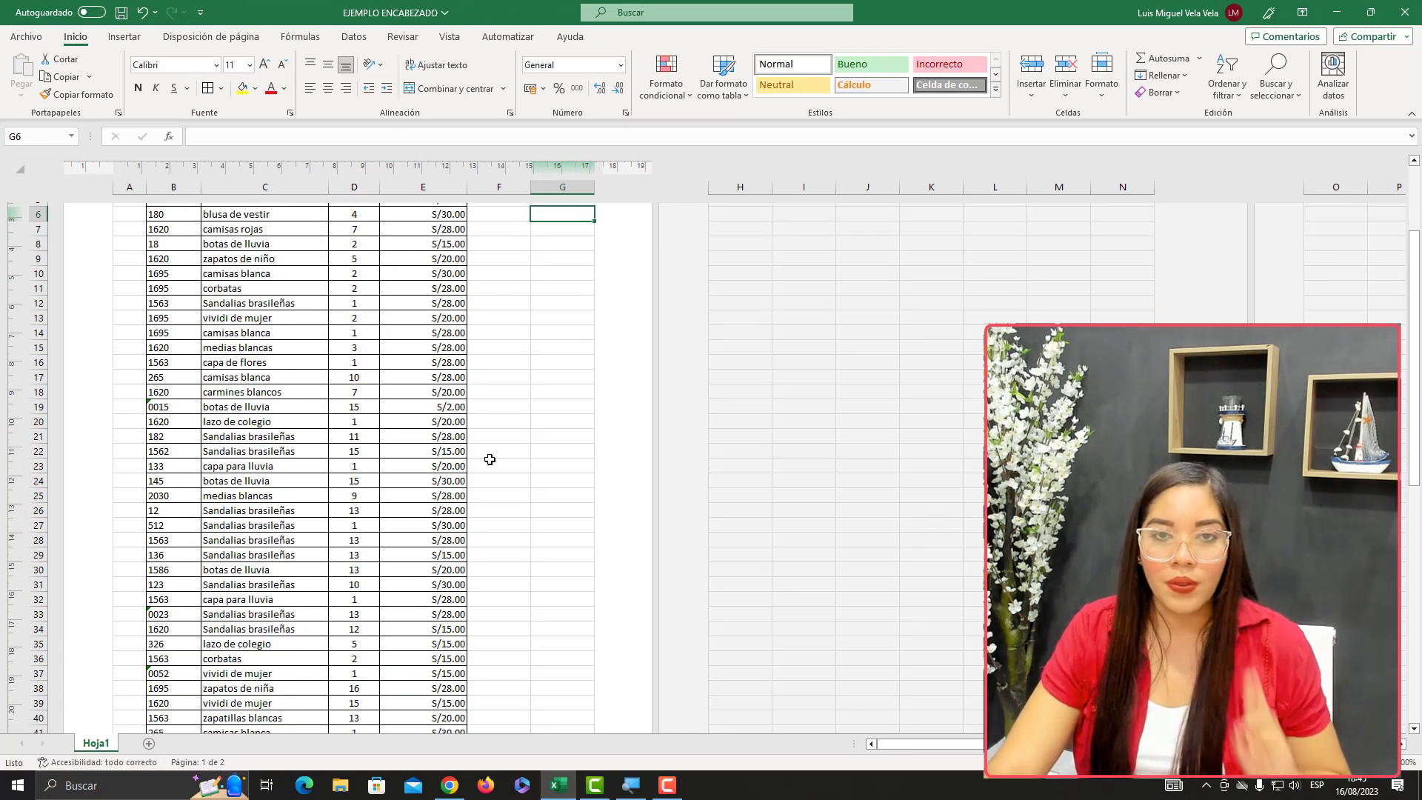
scroll(490, 459, "down", 10)
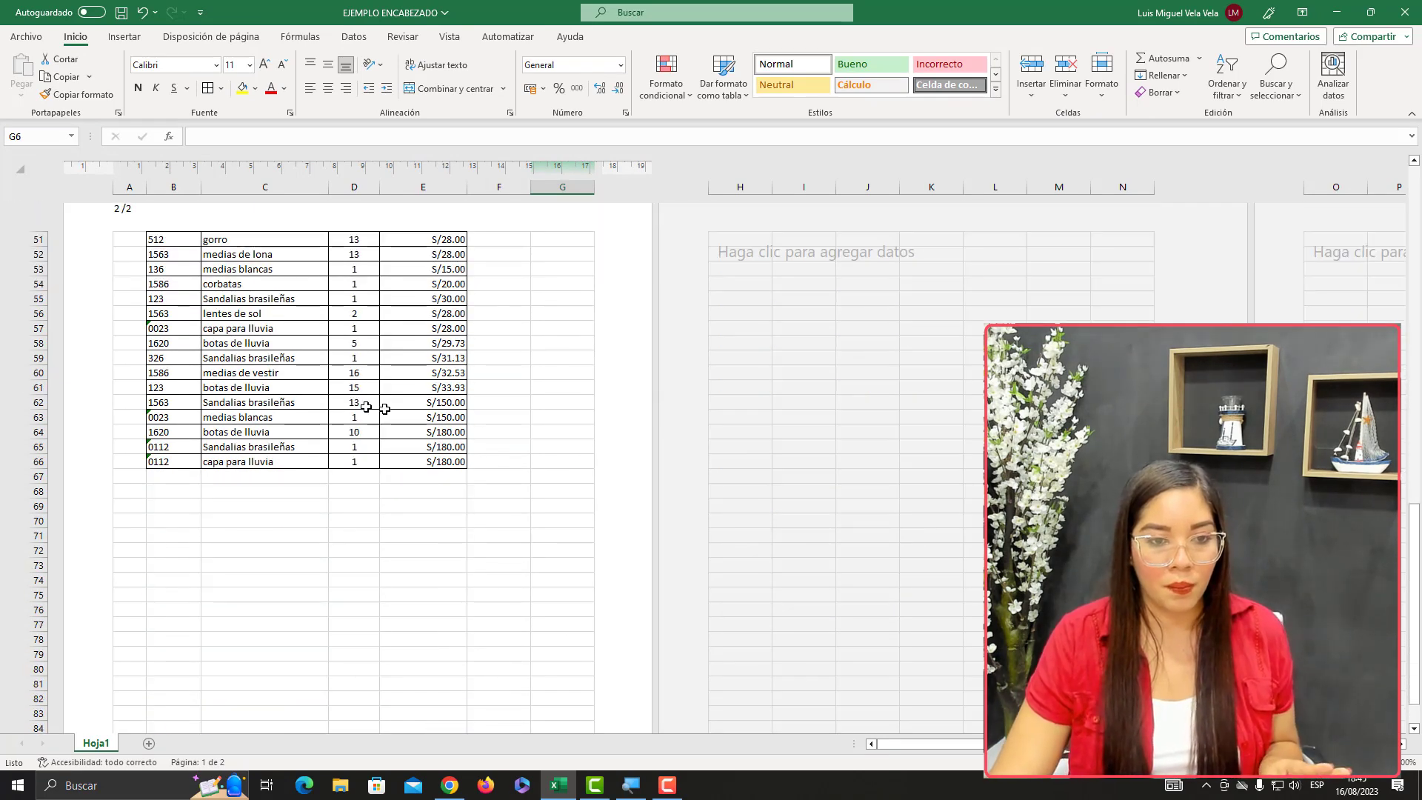
scroll(296, 372, "up", 1)
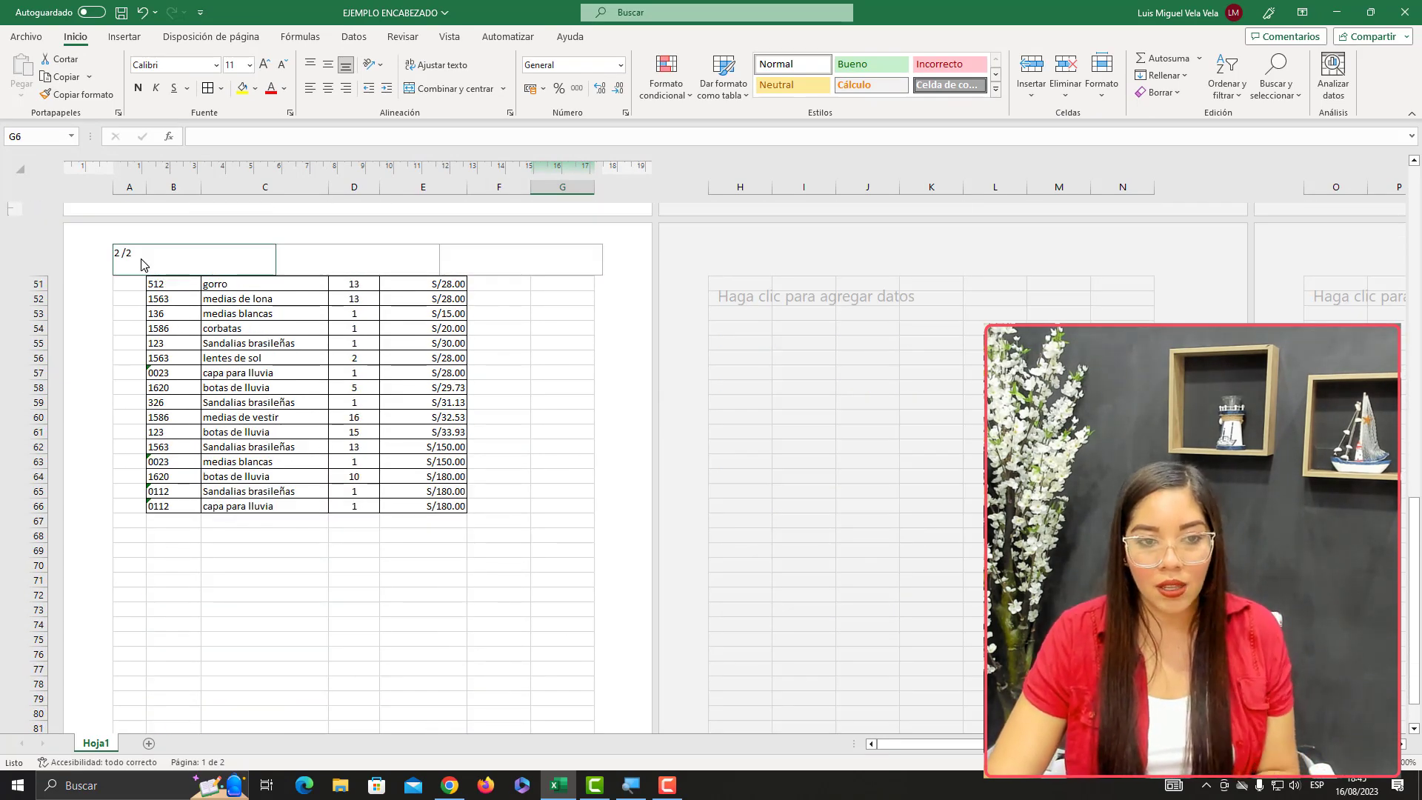
- Insert the sheet name element in the centre section of the page header
scroll(259, 444, "up", 15)
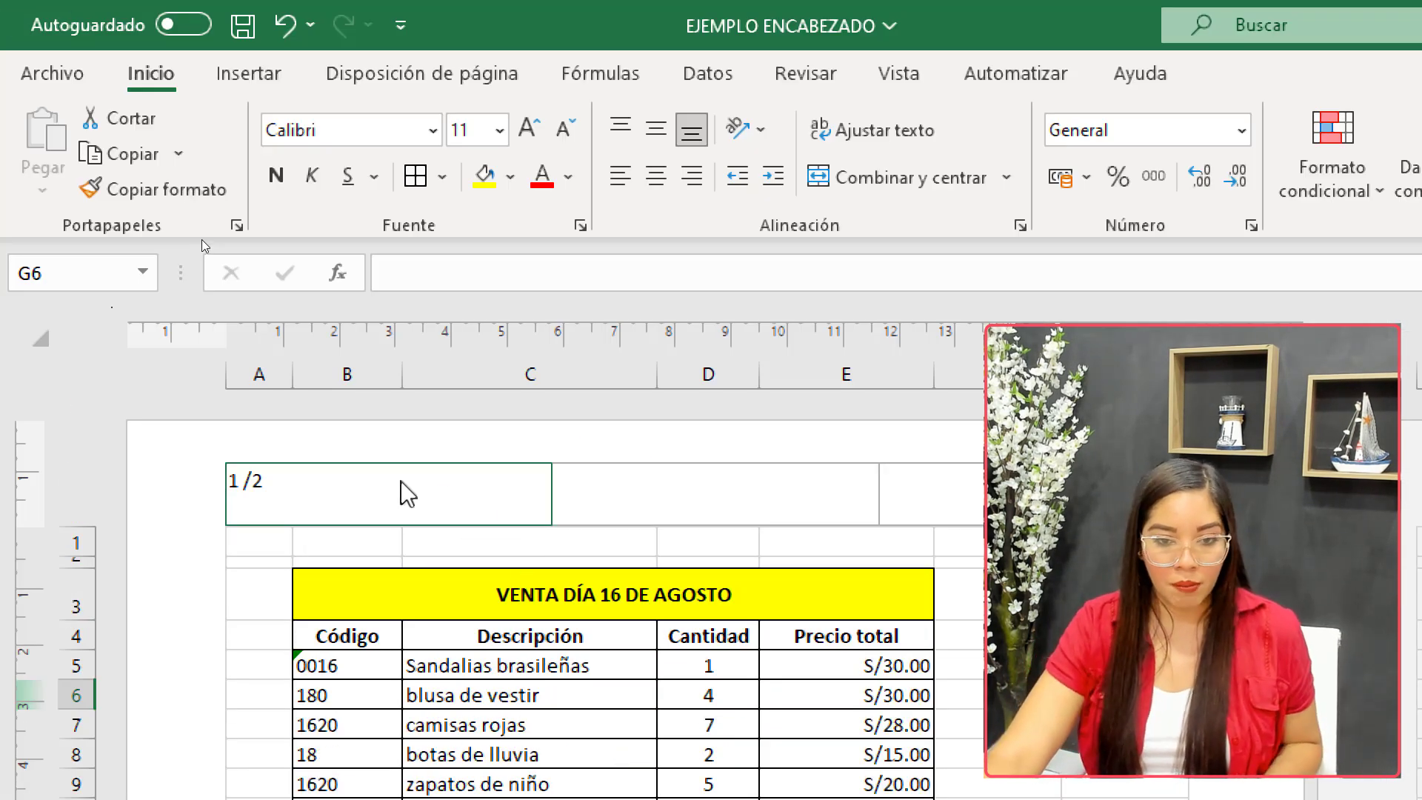
left_click(767, 485)
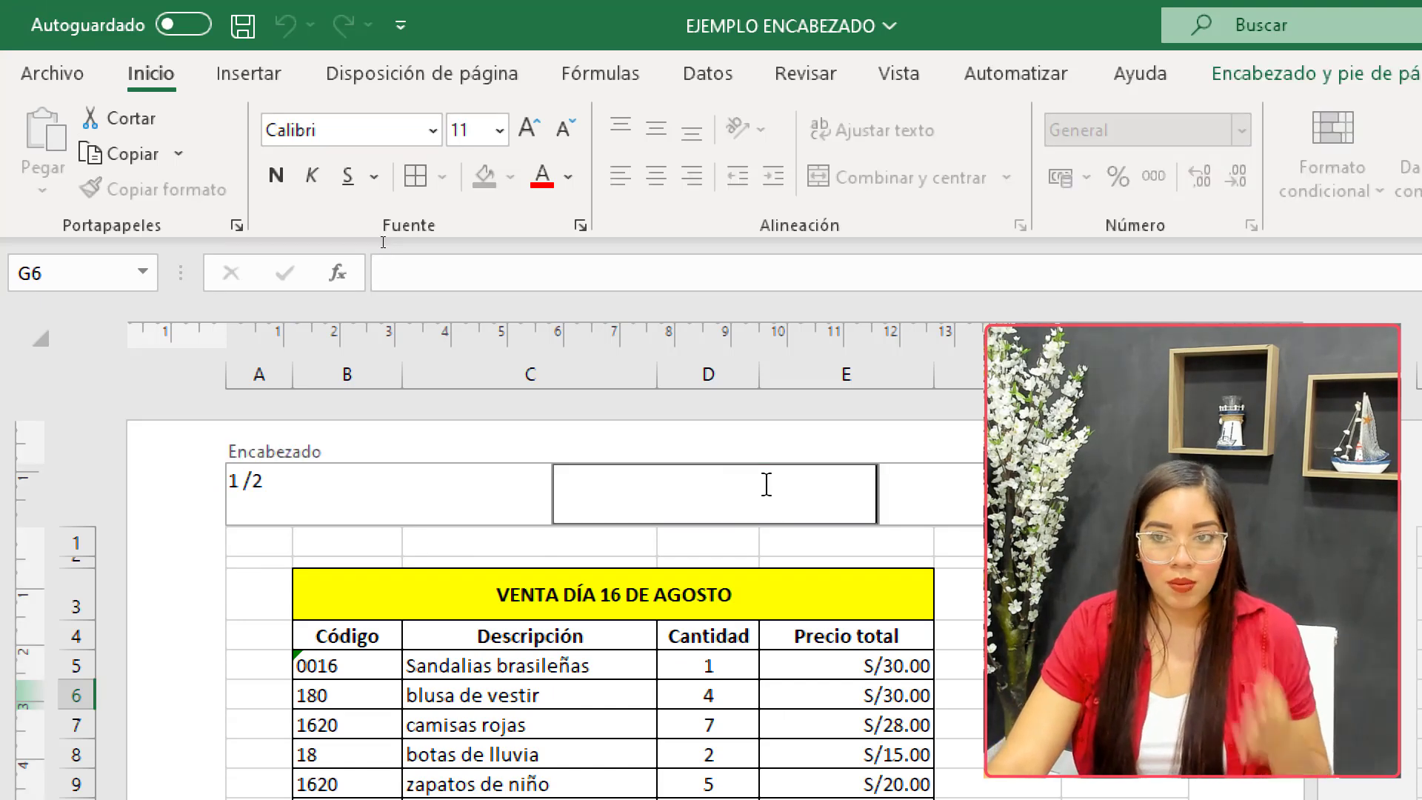
left_click(1399, 74)
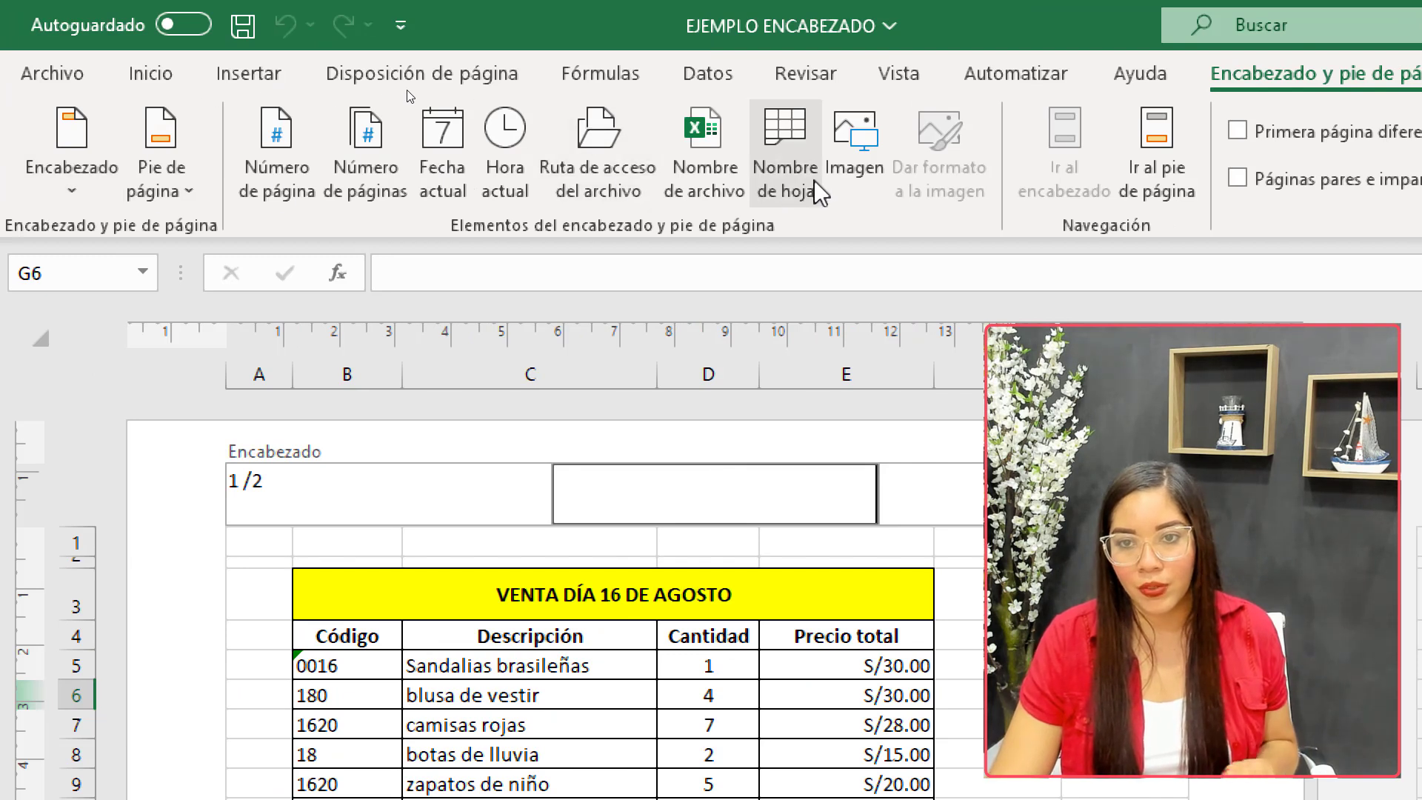
left_click(792, 185)
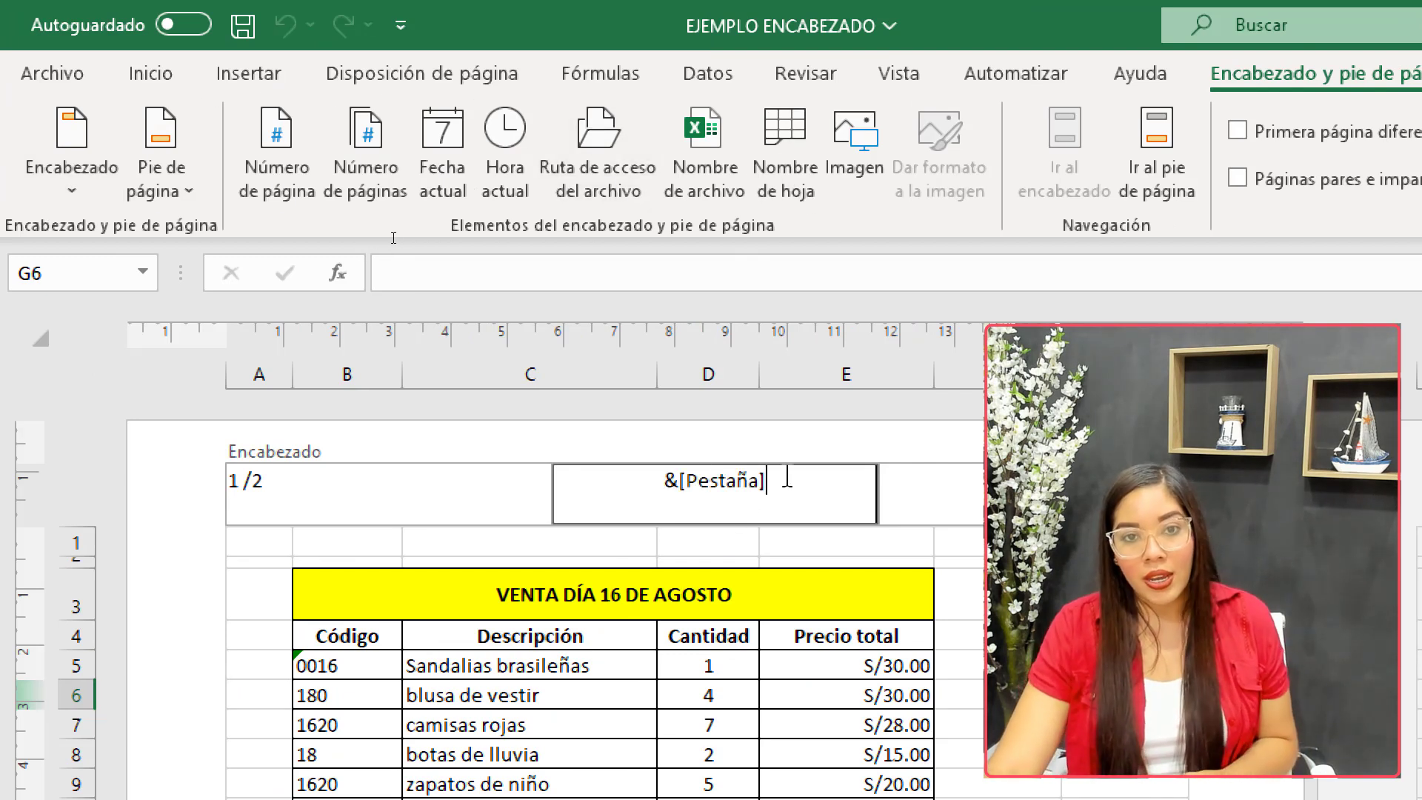
- Replace the word inside the brackets of the centre header code with "encabezado y pie de pagina" and leave header editing
left_click_drag(760, 480, 695, 489)
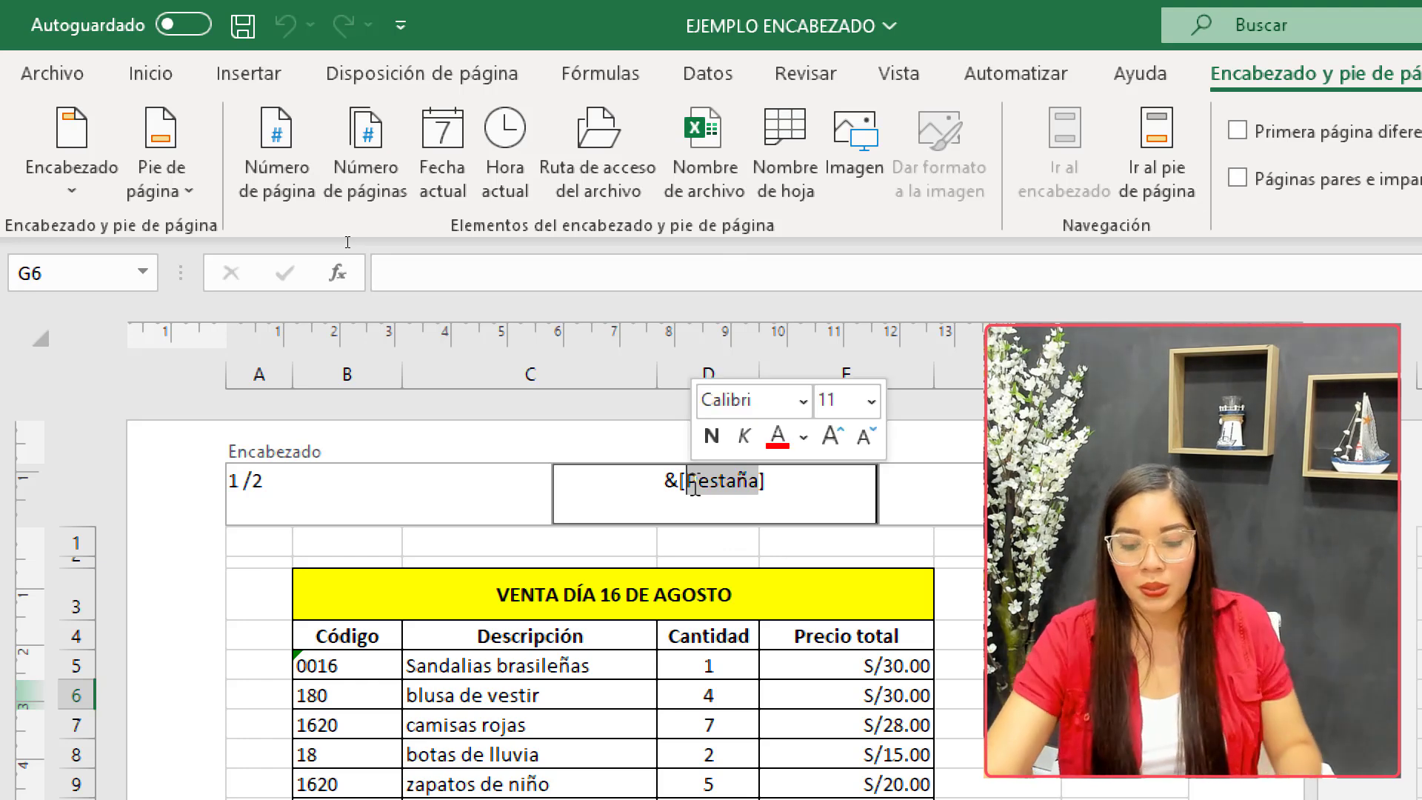
key("BackSpace")
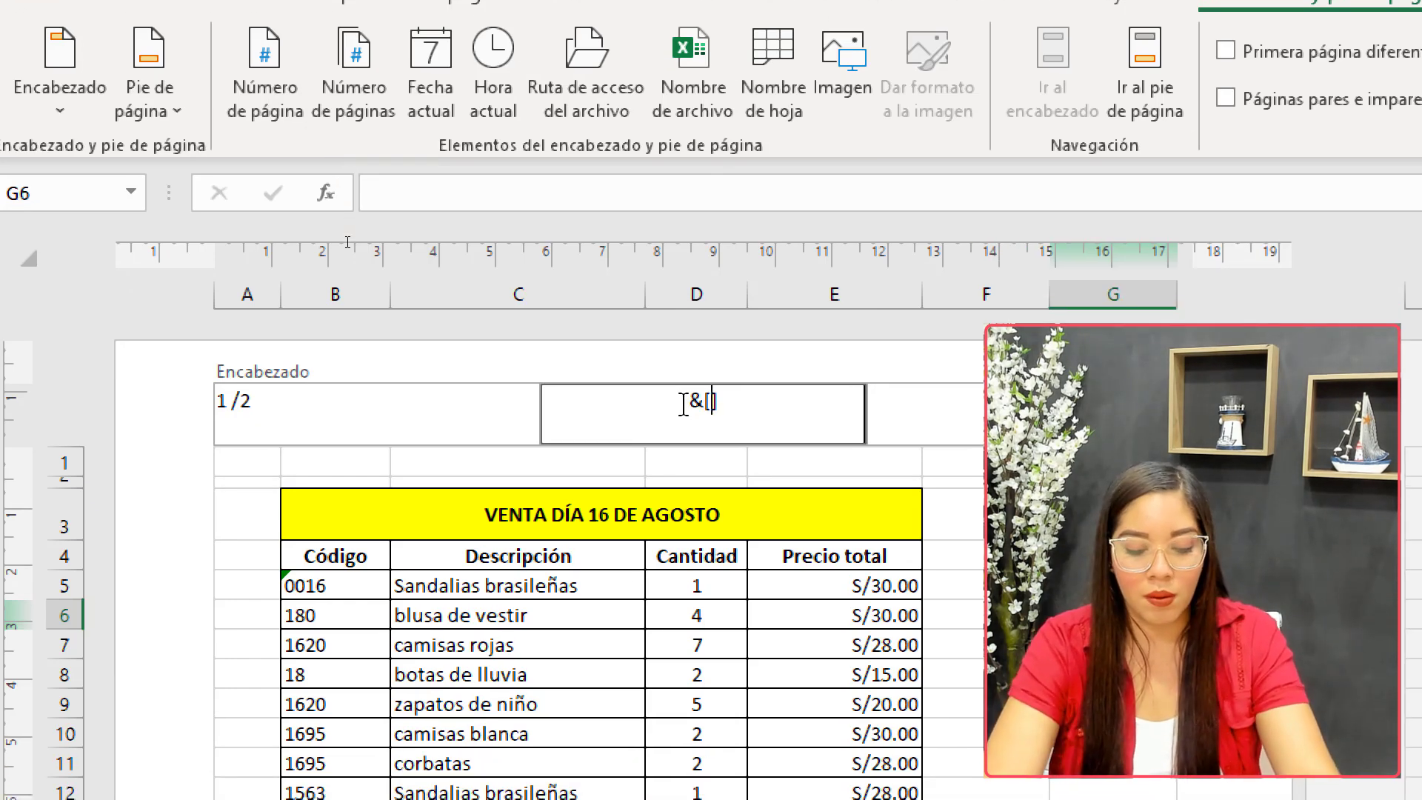
type("encabez")
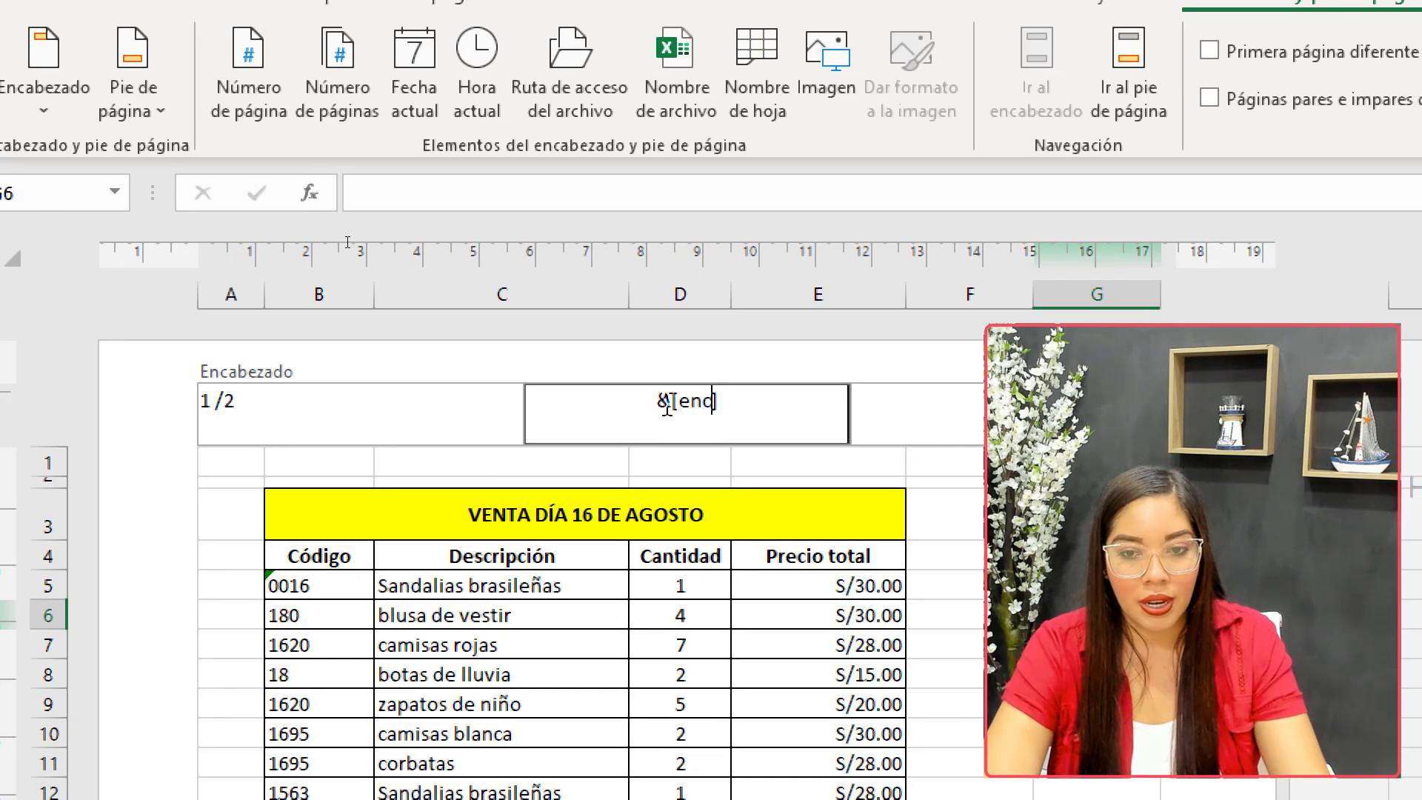
type("ado")
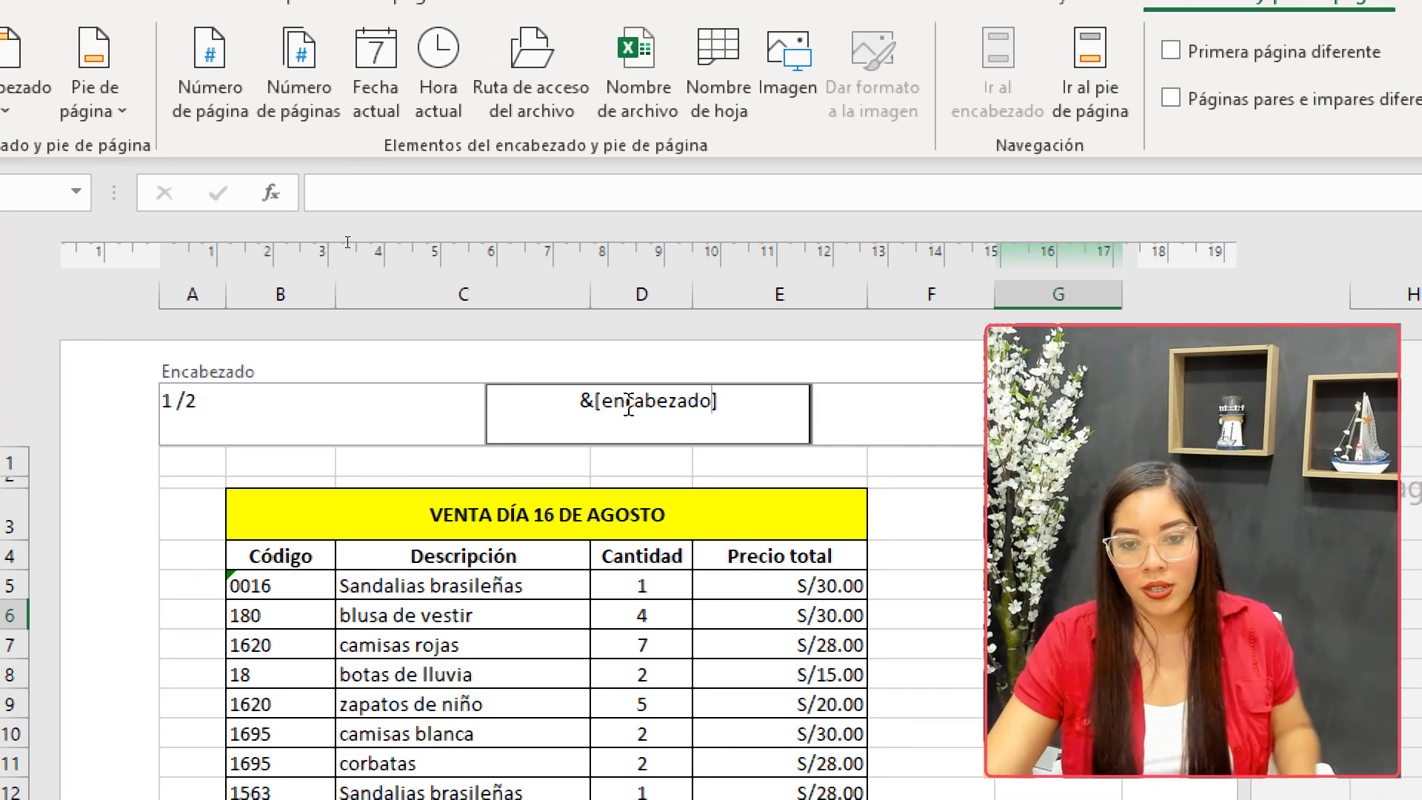
type(" y pie de pag")
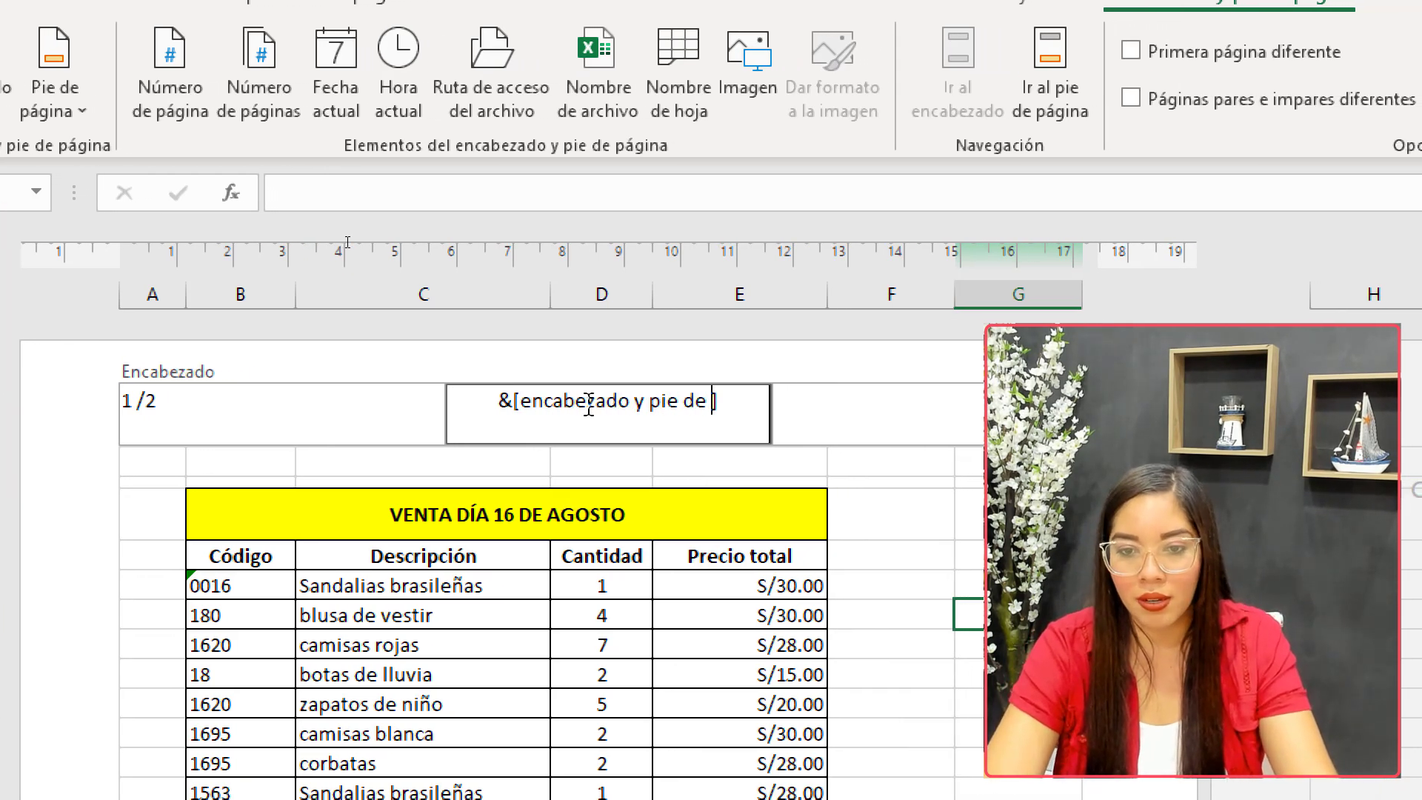
type("ina")
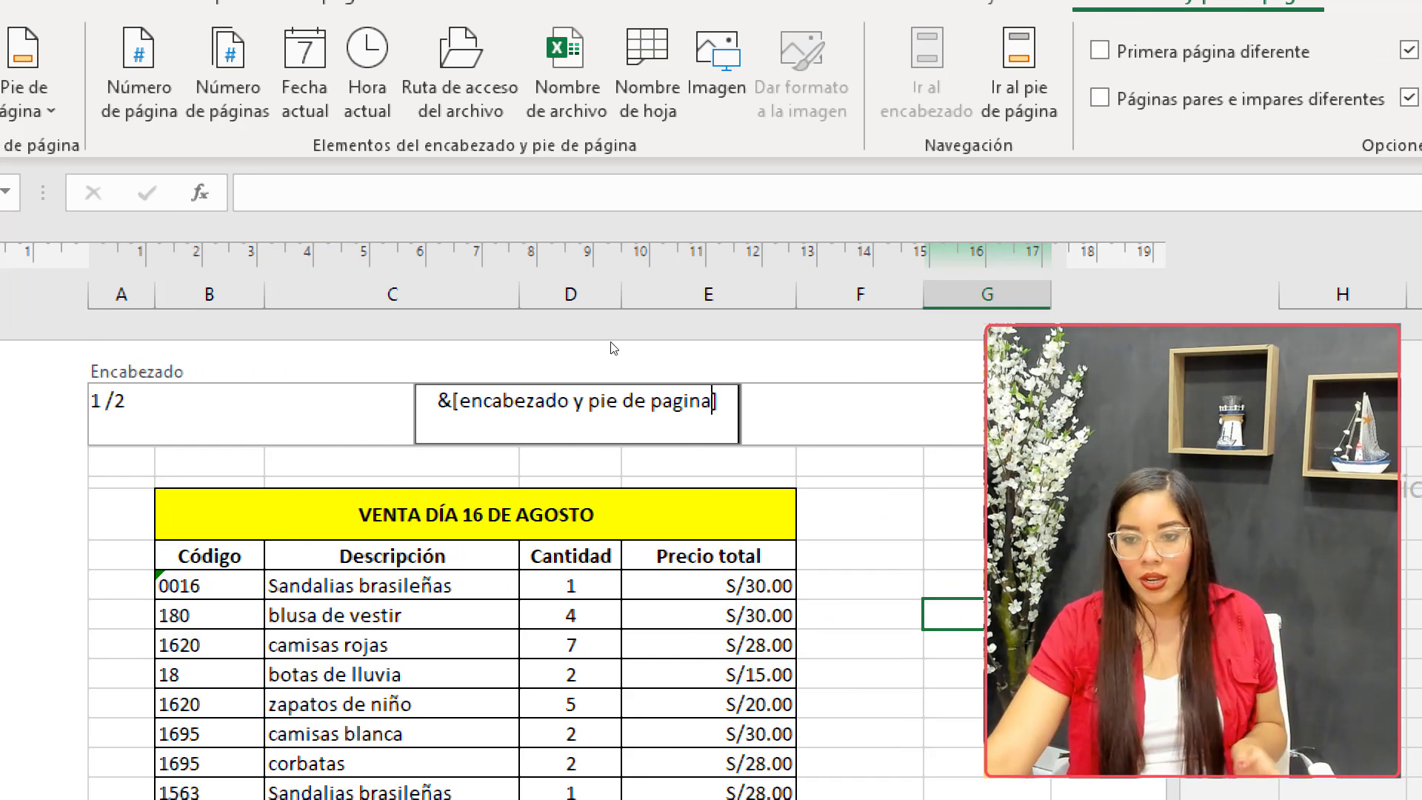
left_click(564, 336)
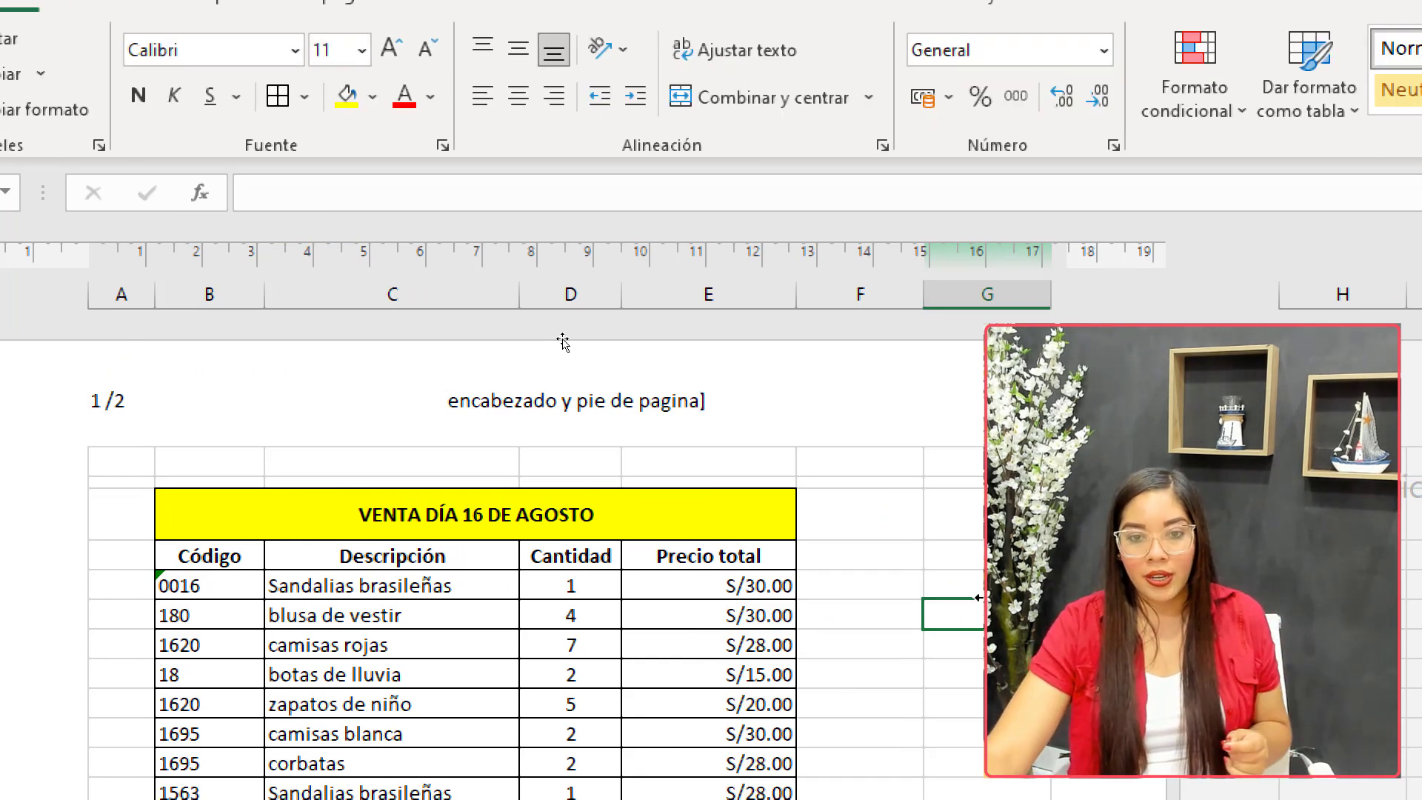
left_click(613, 436)
left_click(565, 326)
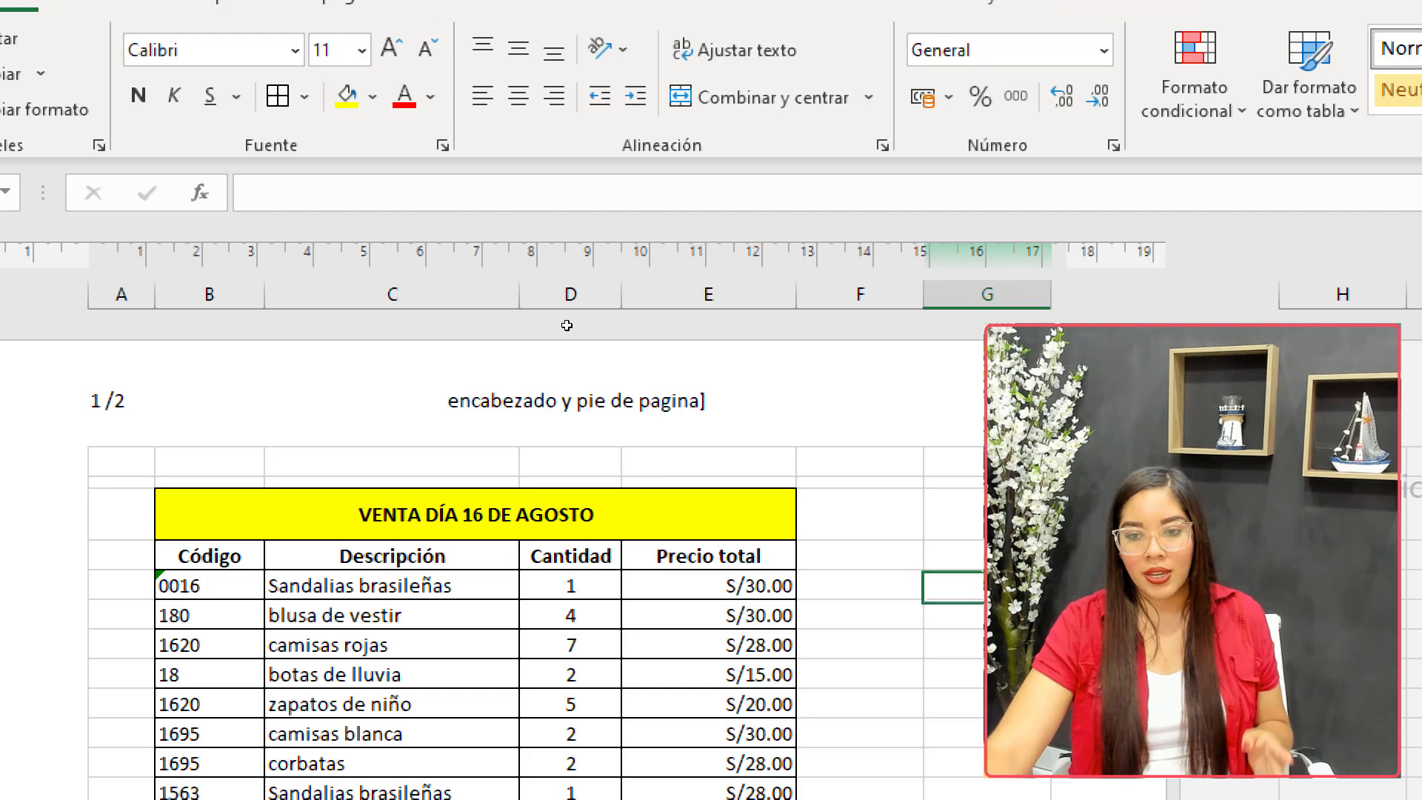
- Format the centre header text in red, bold, size 14, and leave header editing
left_click(575, 409)
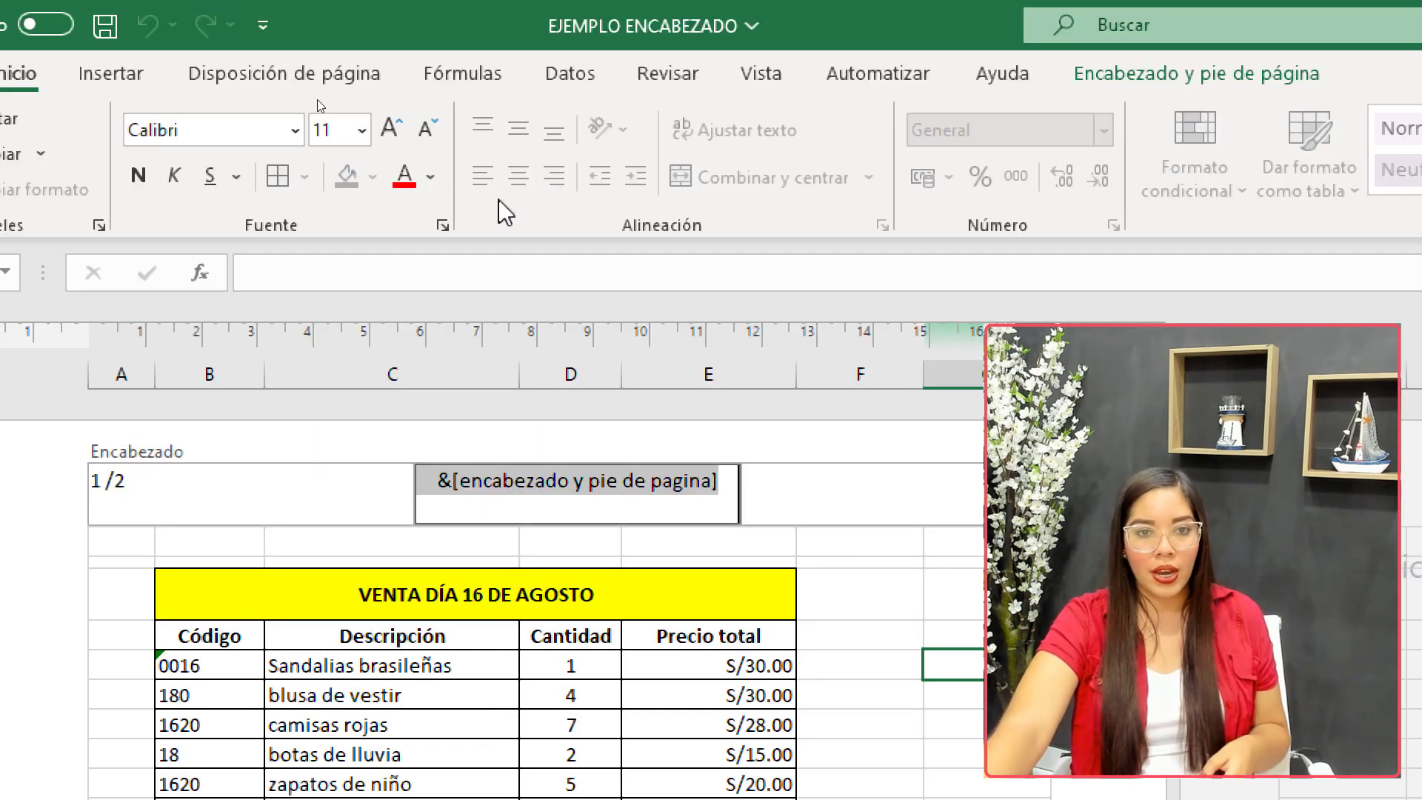
left_click(405, 176)
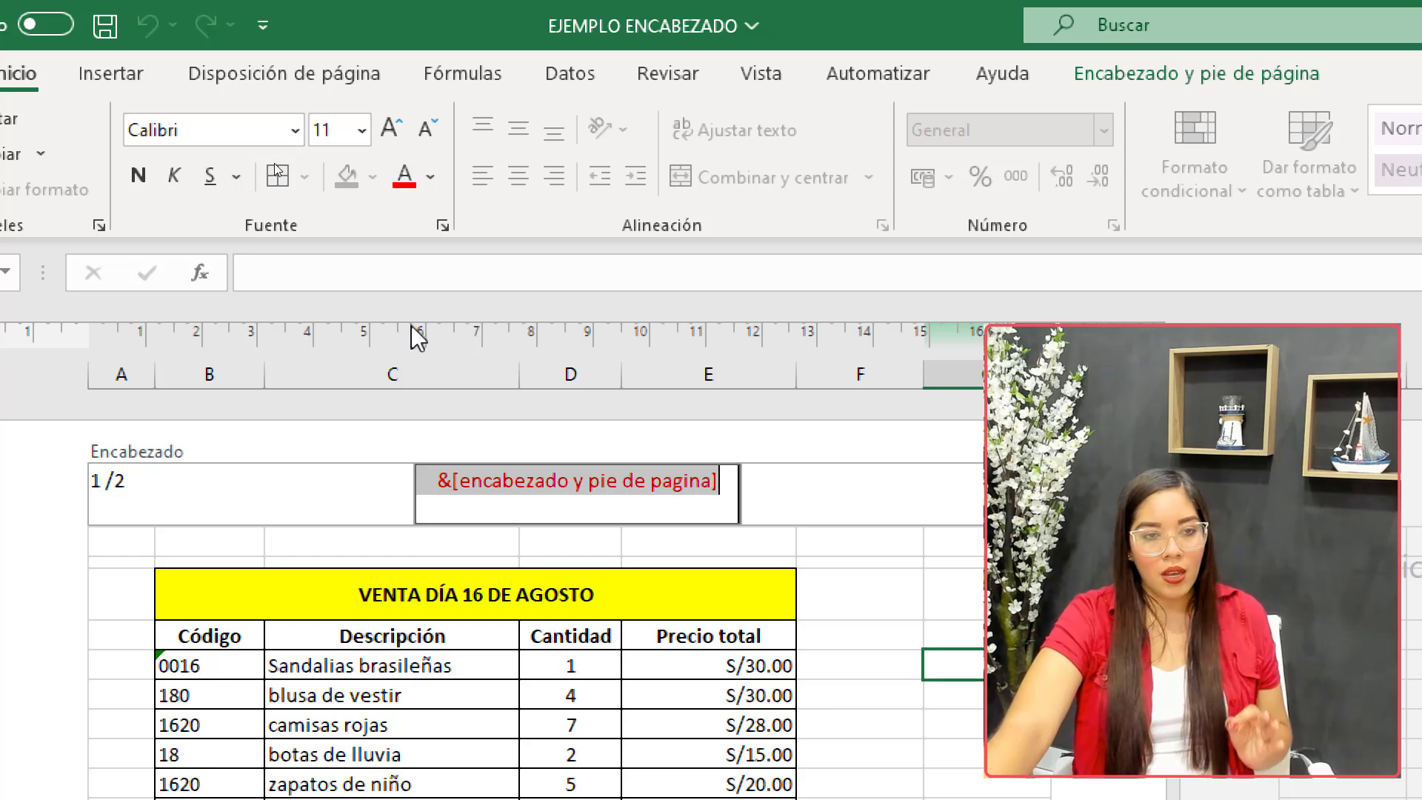
left_click(136, 178)
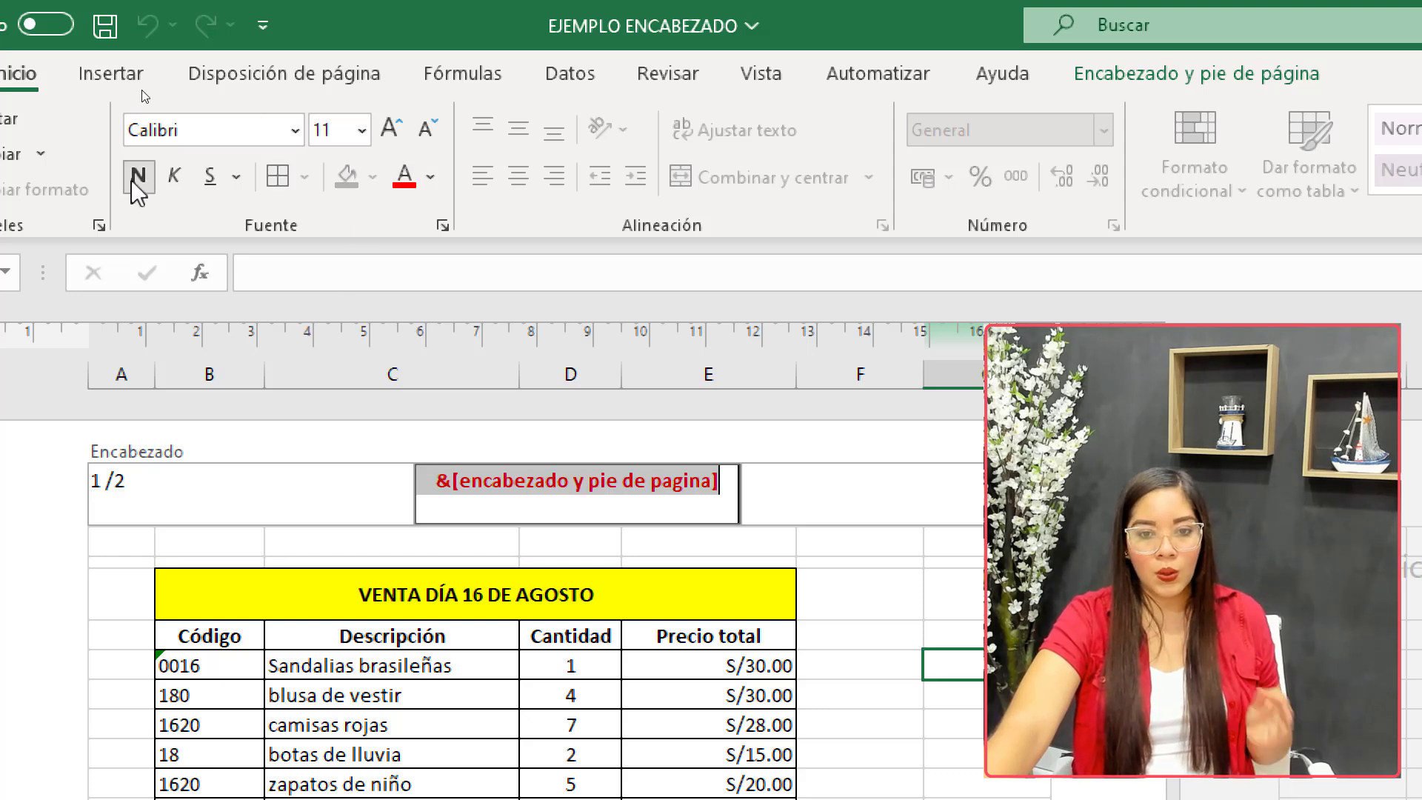
left_click(390, 129)
left_click(396, 97)
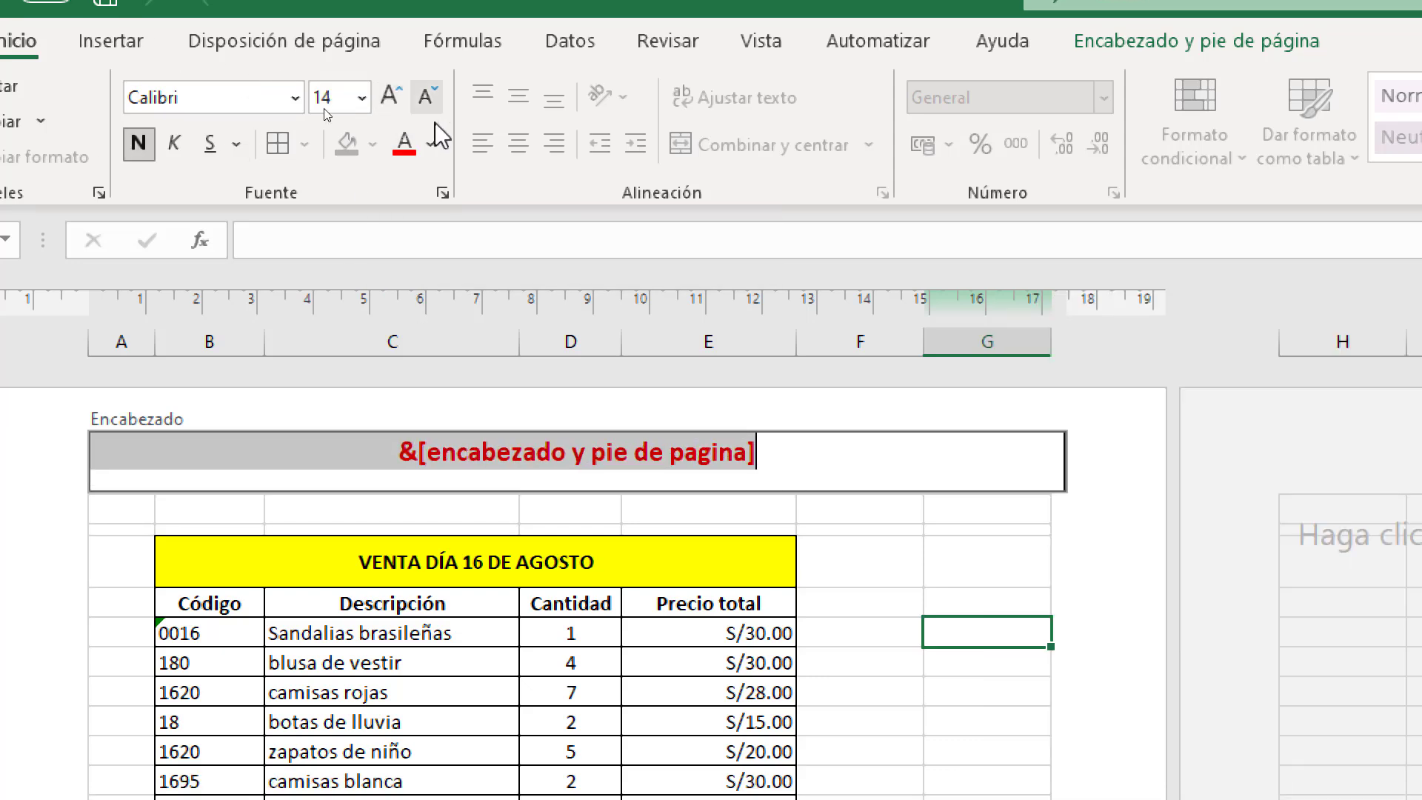
left_click(949, 624)
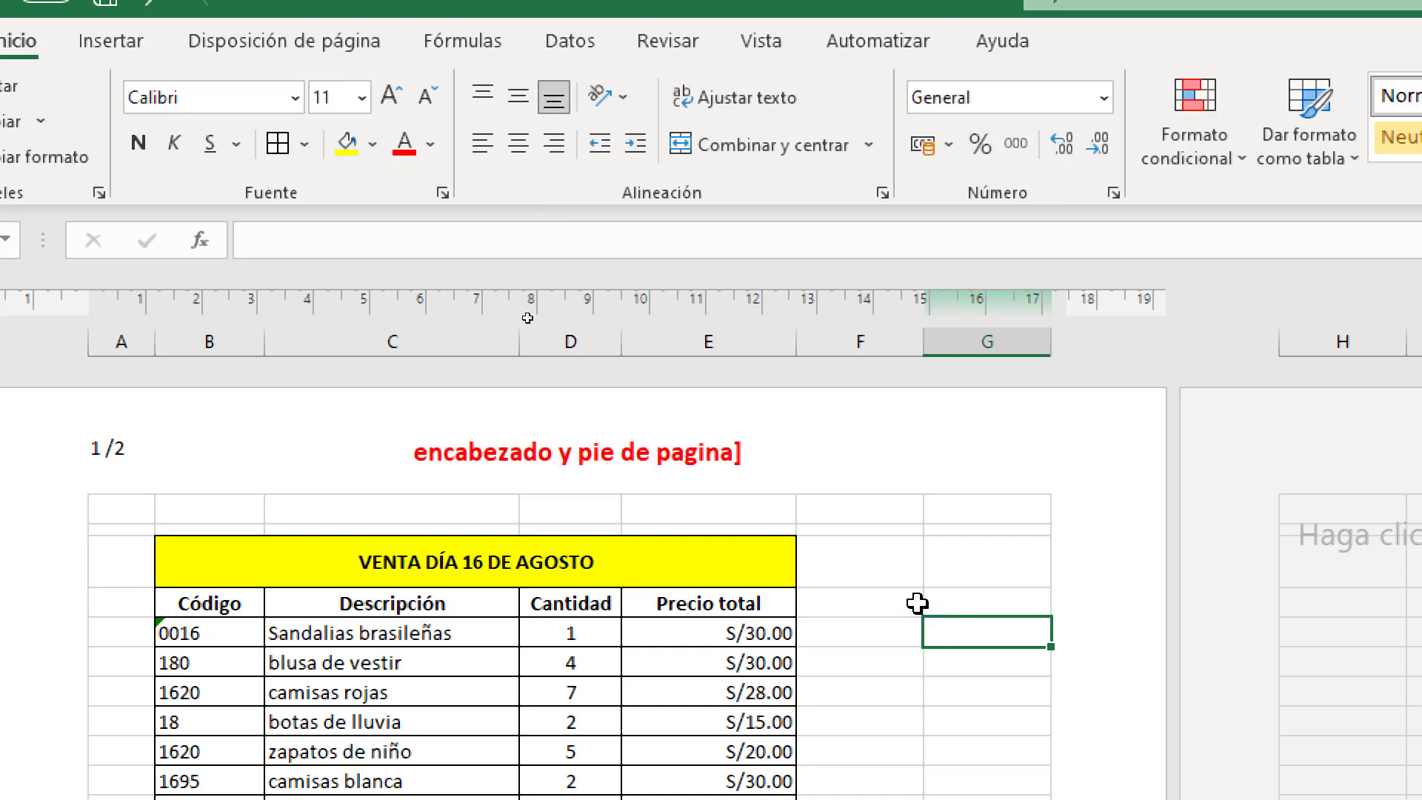
left_click(607, 433)
left_click(729, 455)
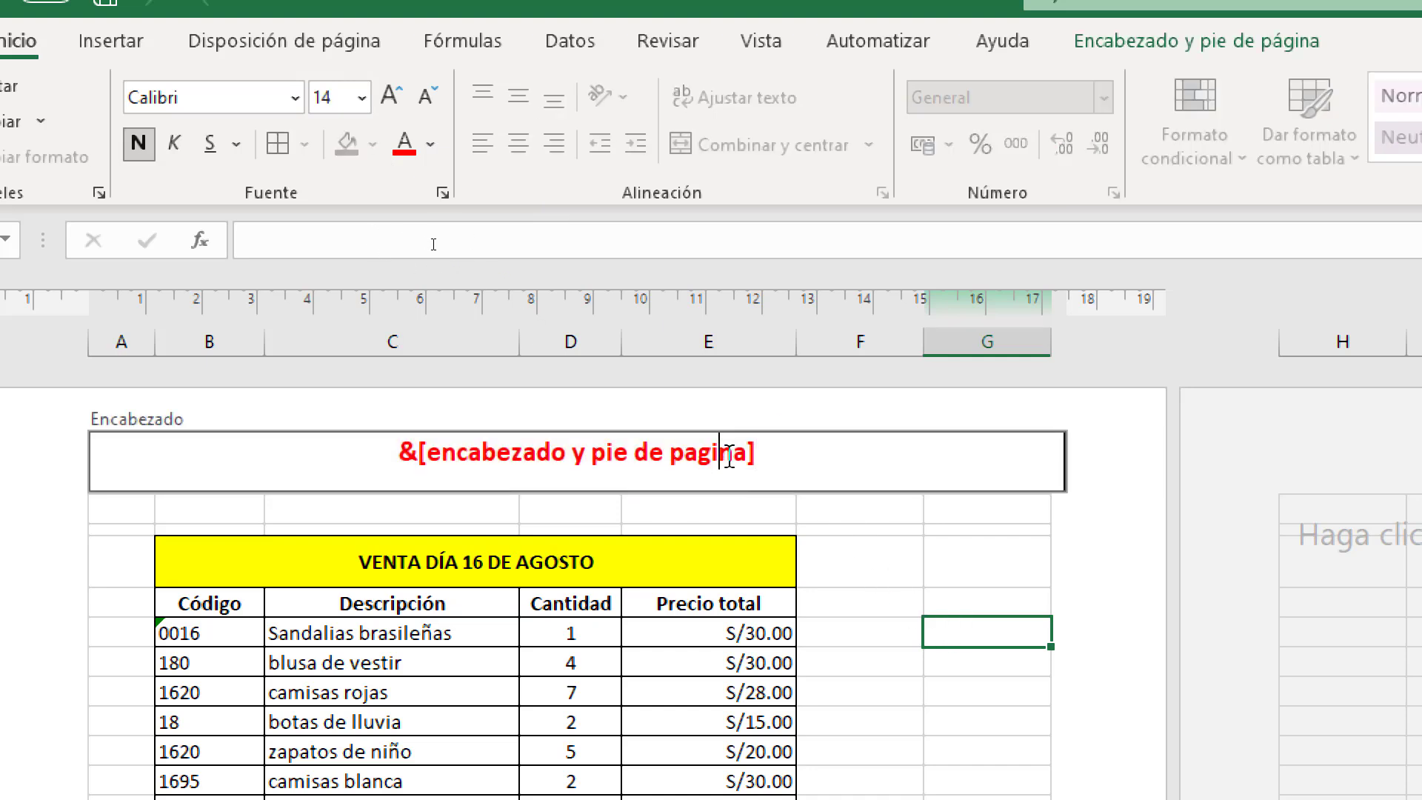
left_click(816, 555)
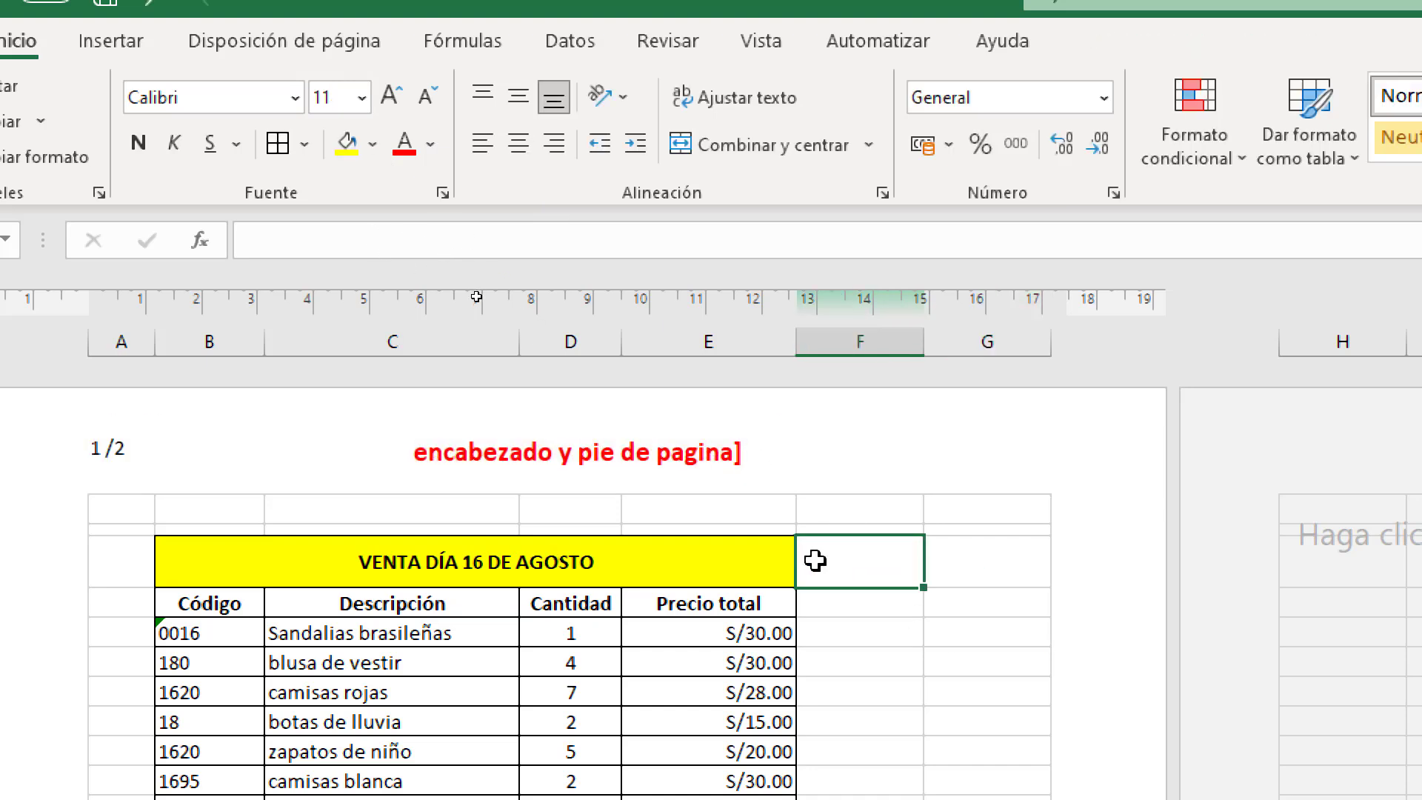
- Replace the centre header content with the file name element and leave header editing
left_click(651, 474)
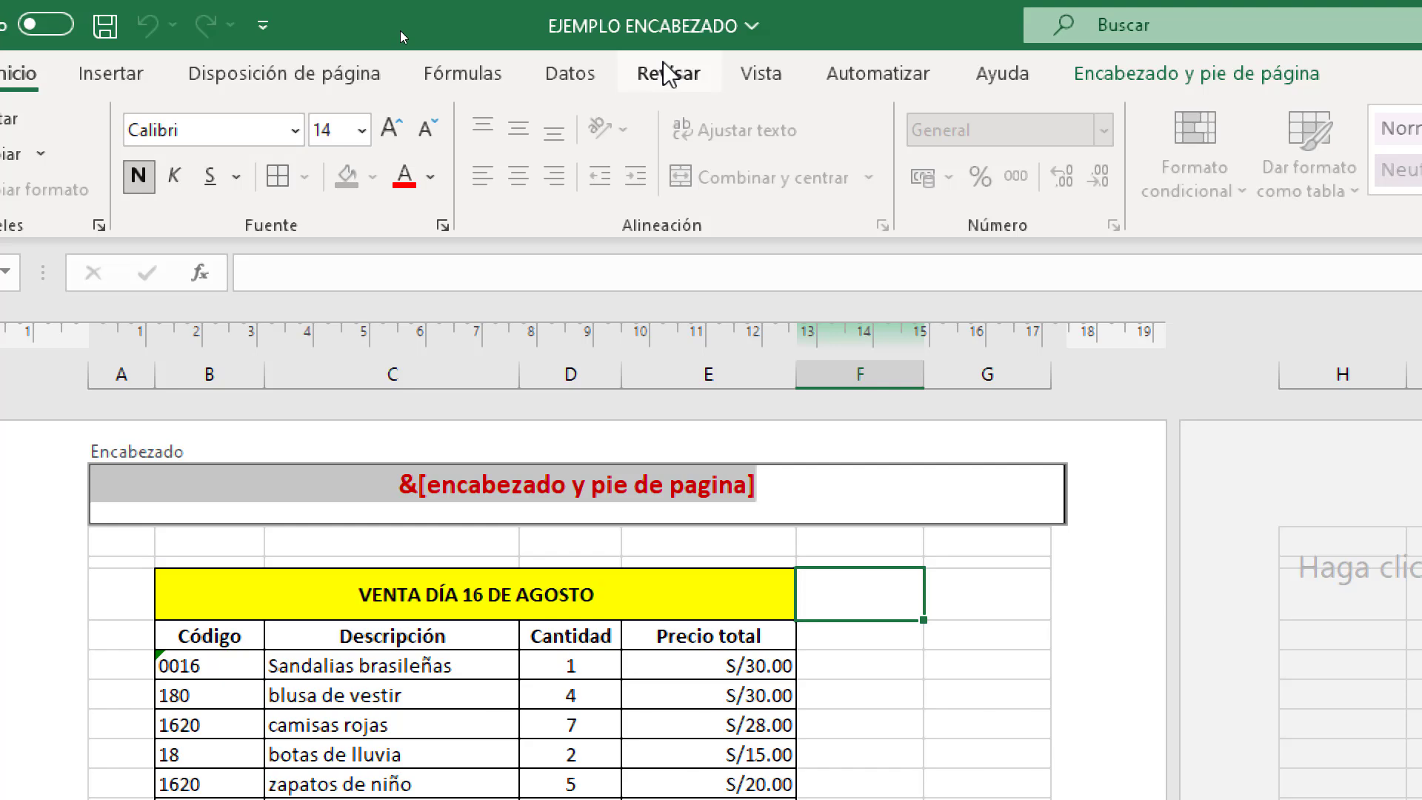
left_click(1096, 90)
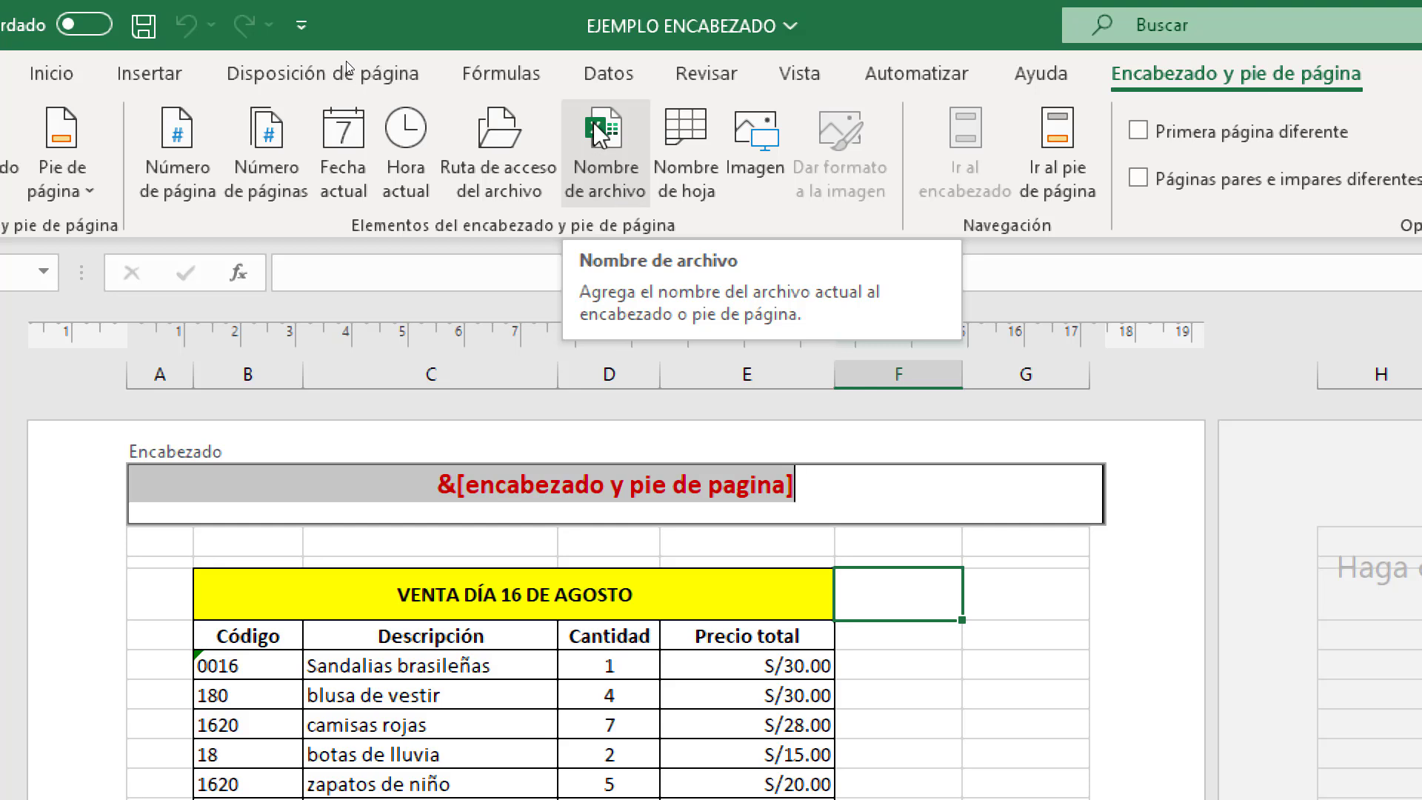
left_click(626, 197)
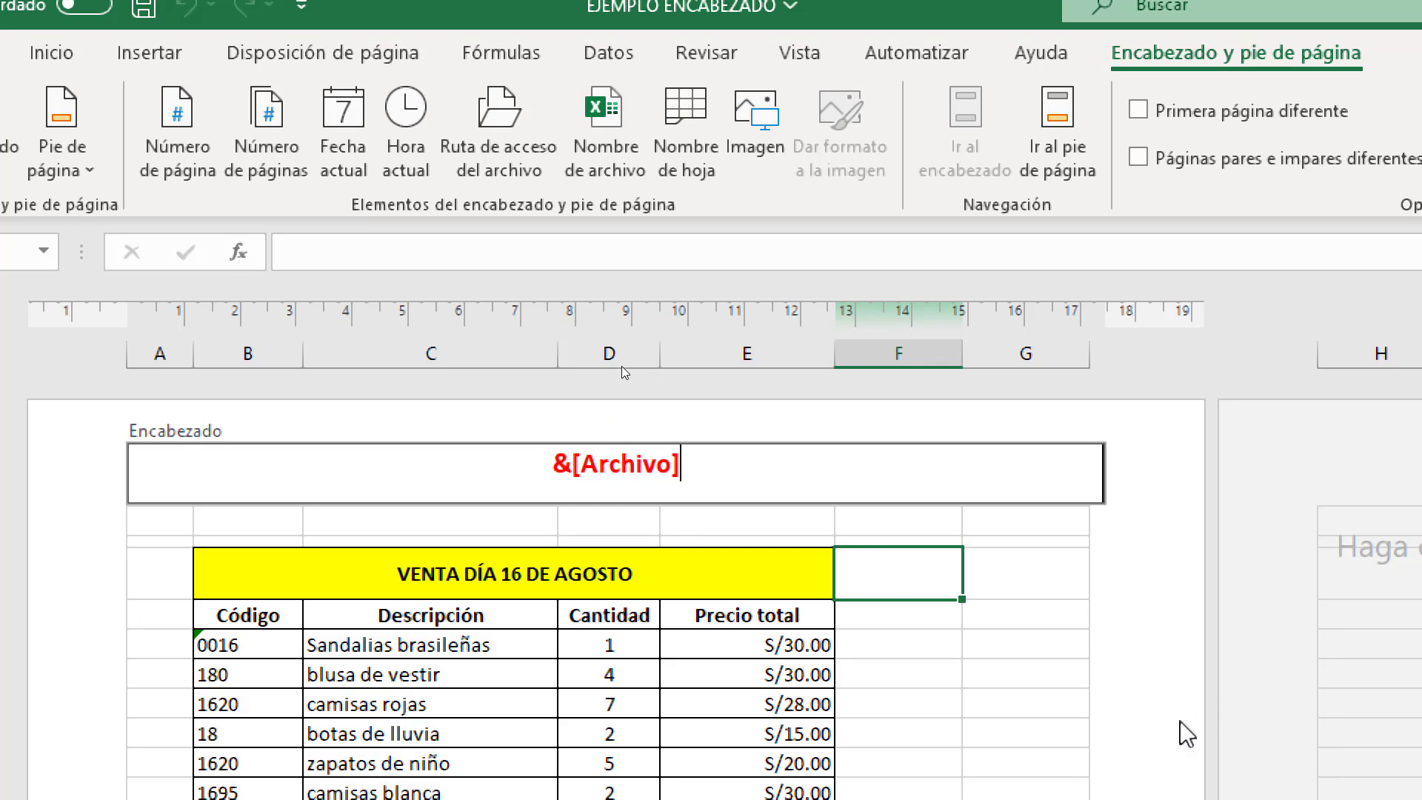
left_click(1035, 665)
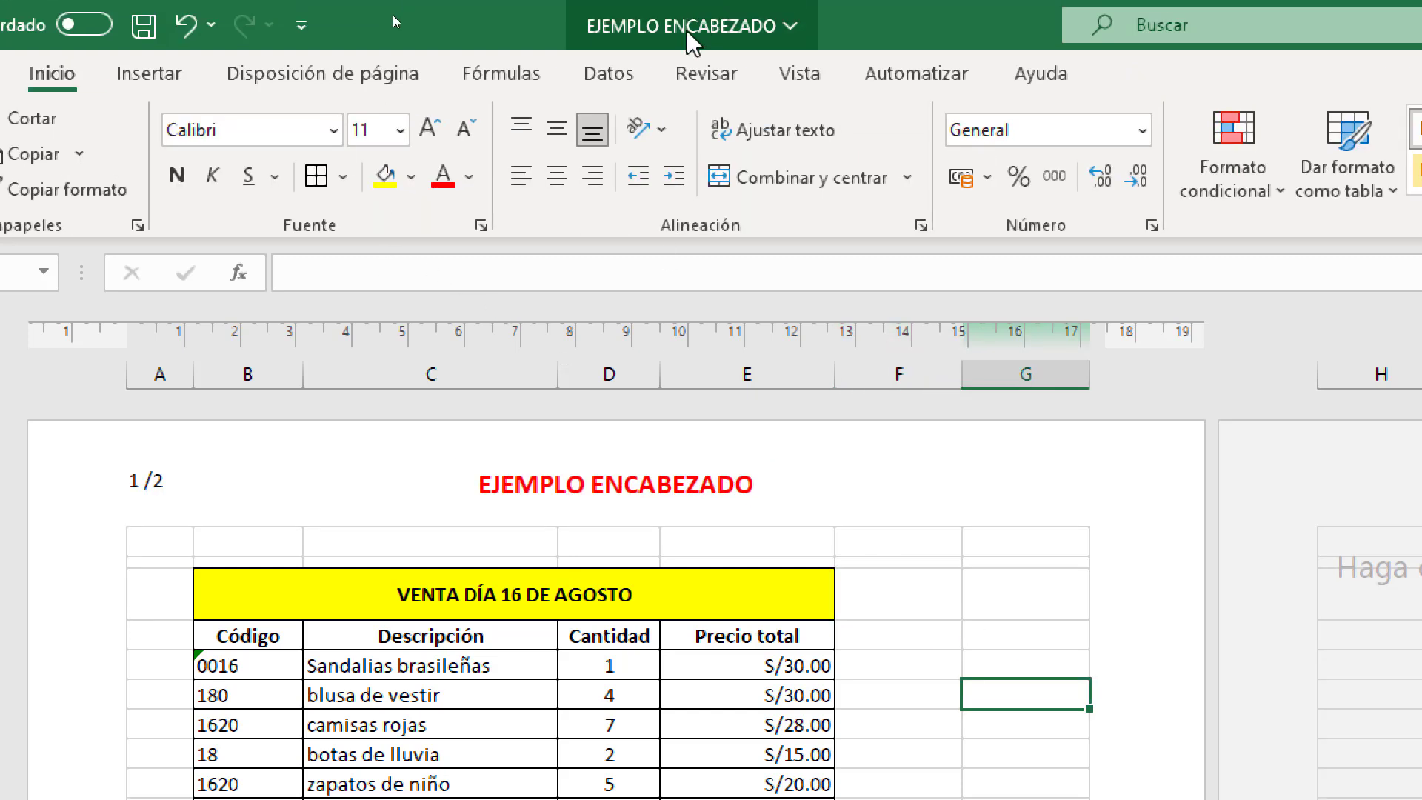
- Start adding an image to the right header section, choosing a file on the computer as the source
left_click(974, 501)
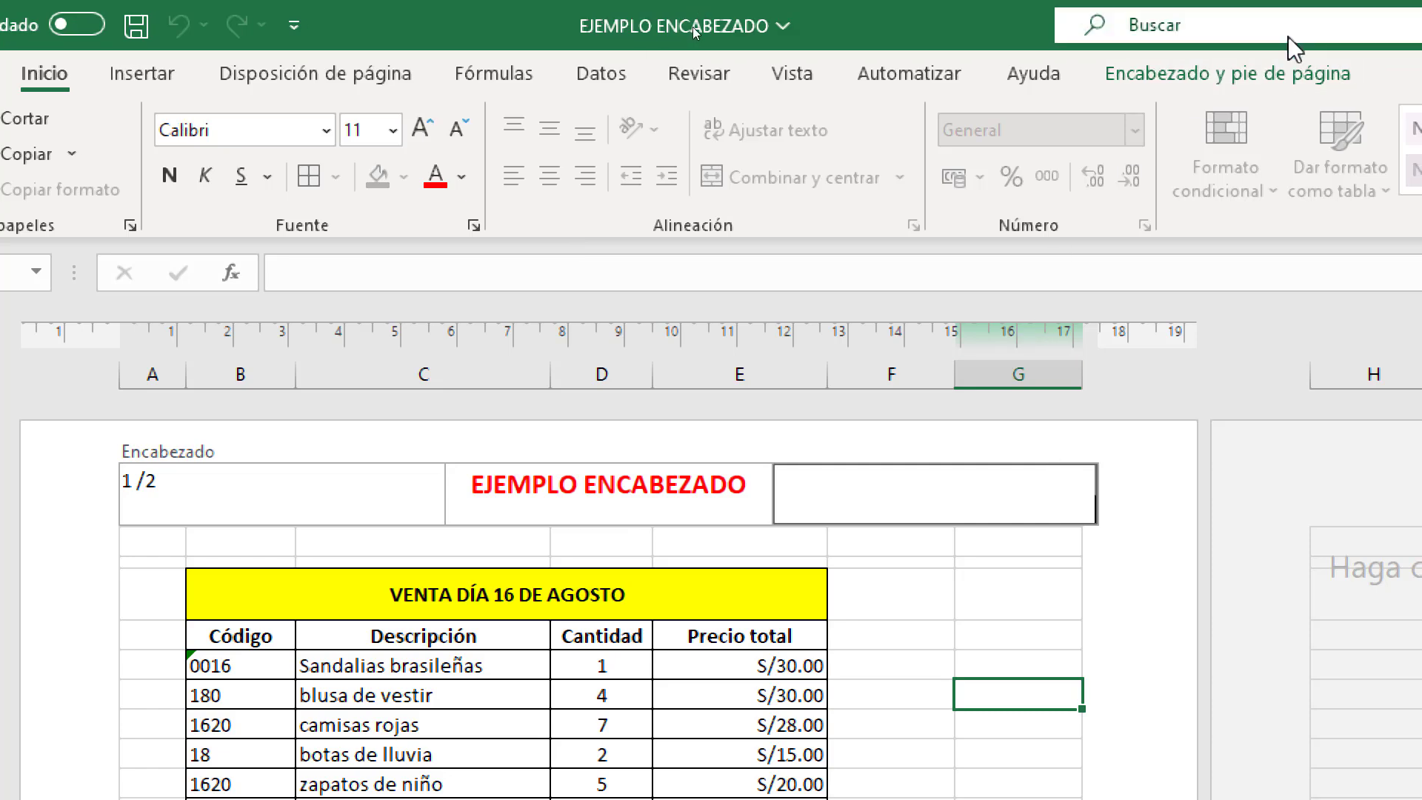
left_click(1268, 78)
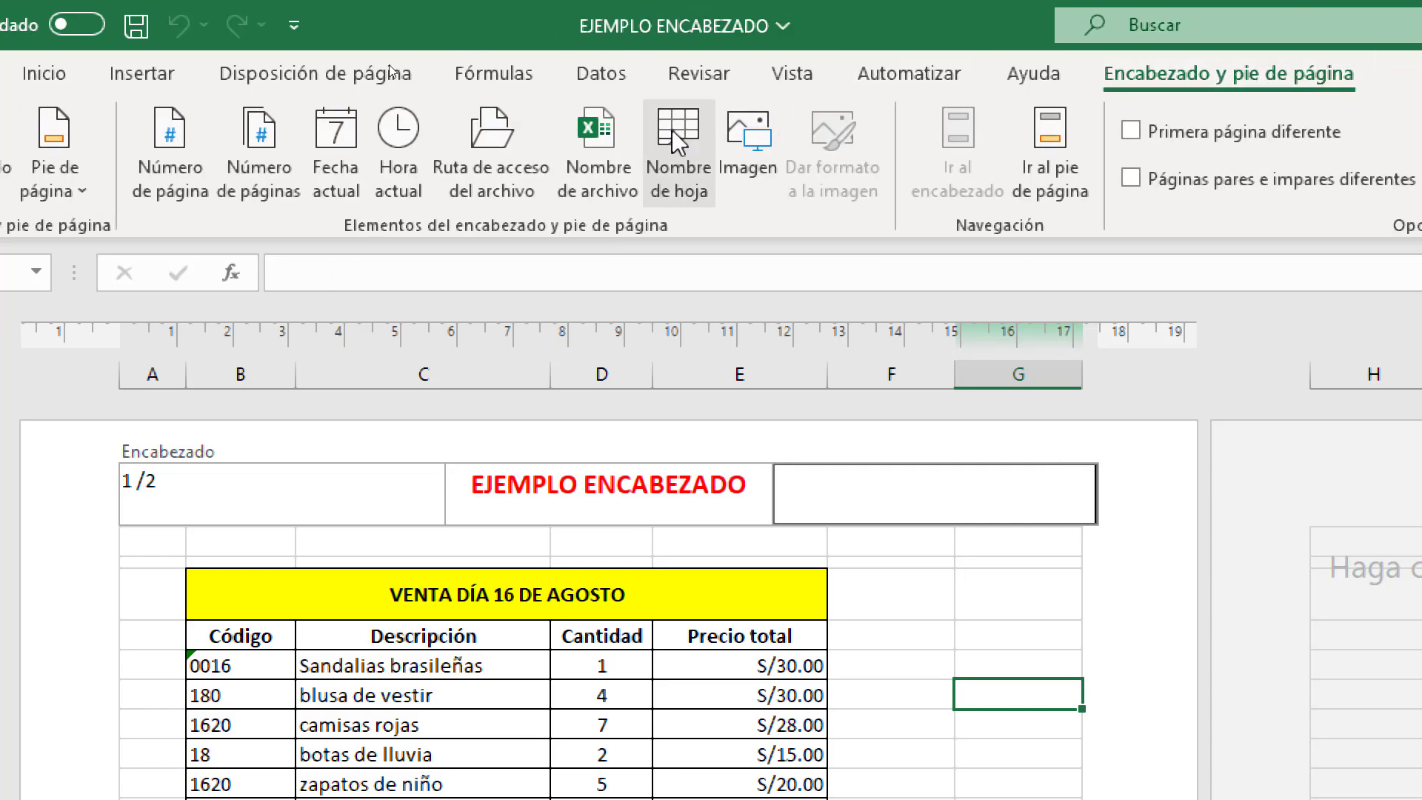
left_click(748, 158)
left_click_drag(587, 257, 432, 91)
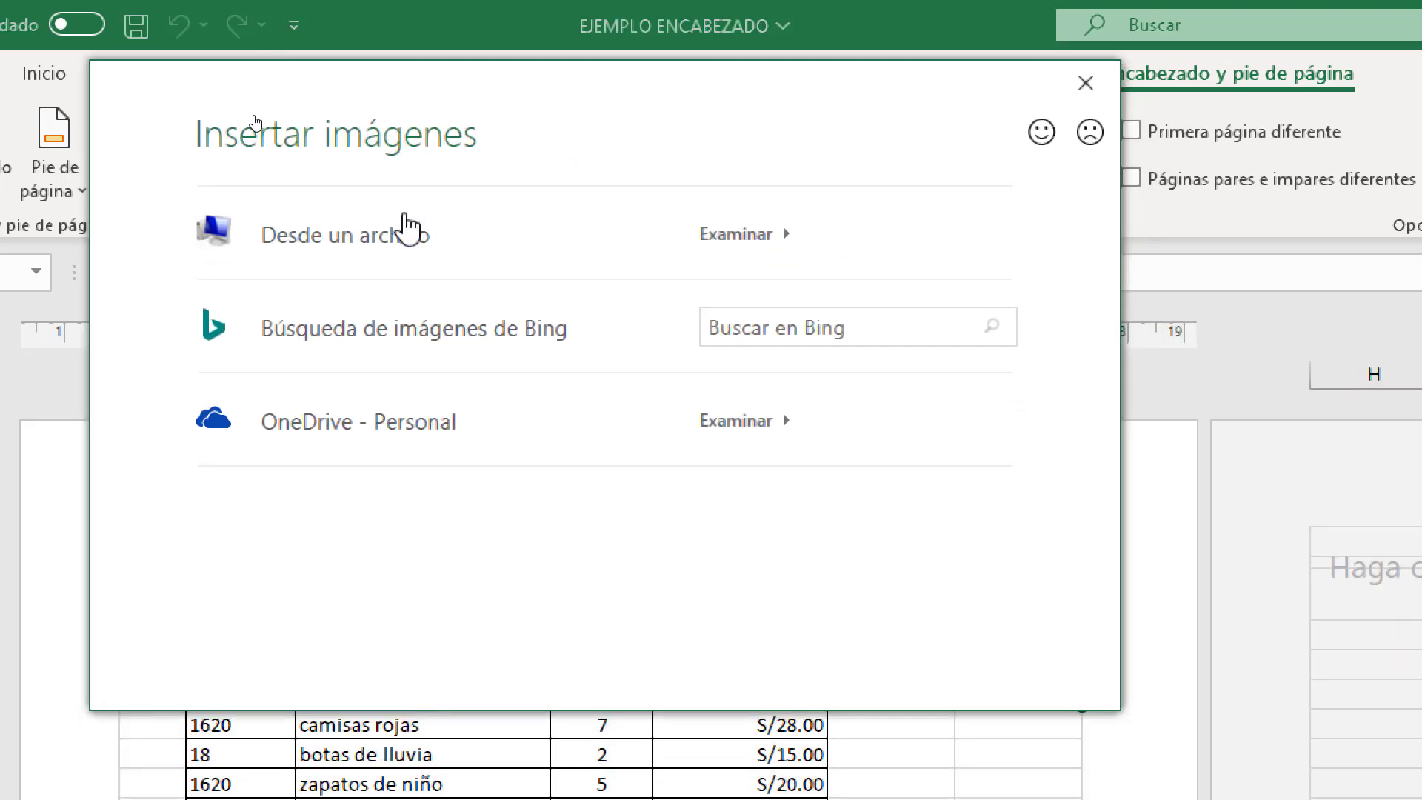
left_click(418, 248)
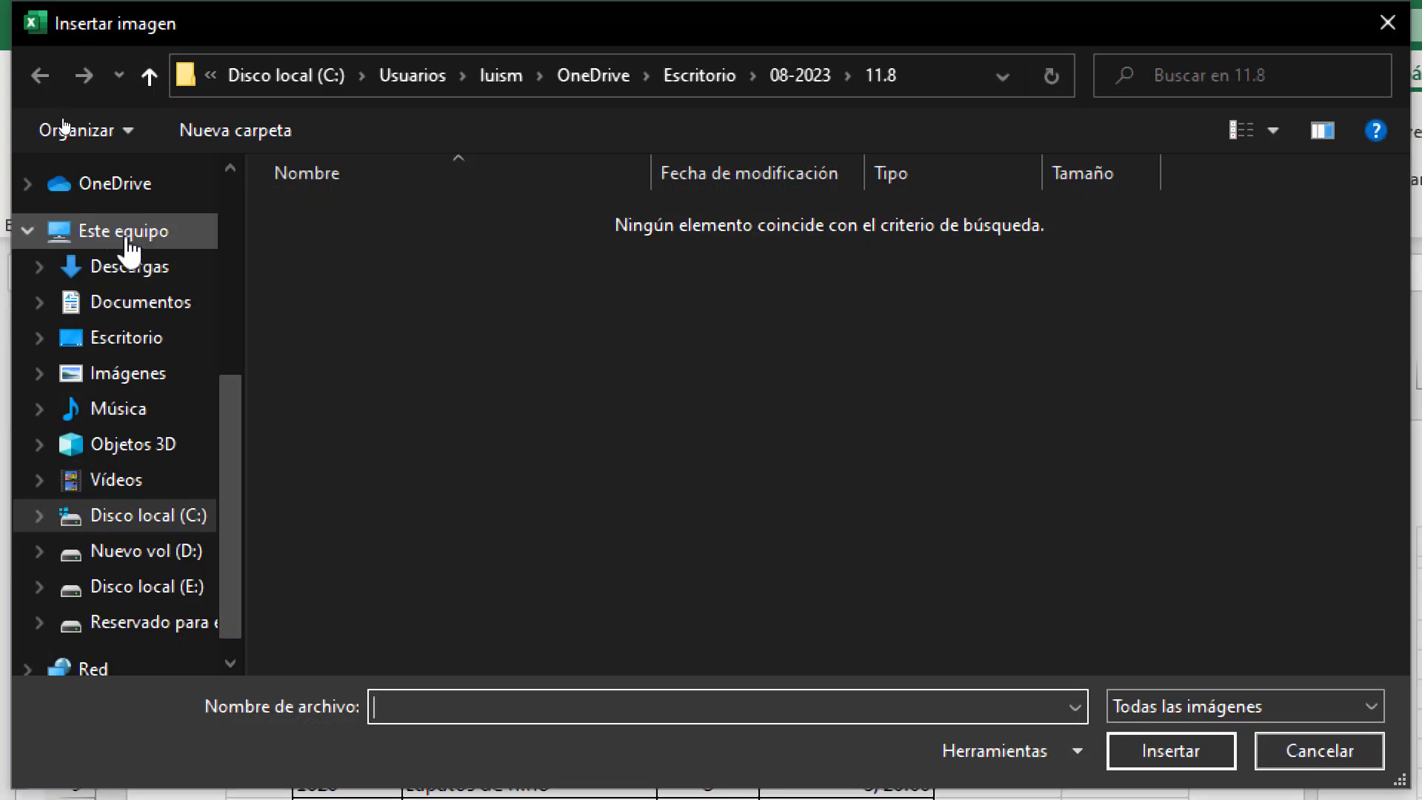
- Browse drive D: for the logo and insert the image "Tio Tech 110px" in the right header section
left_click(178, 570)
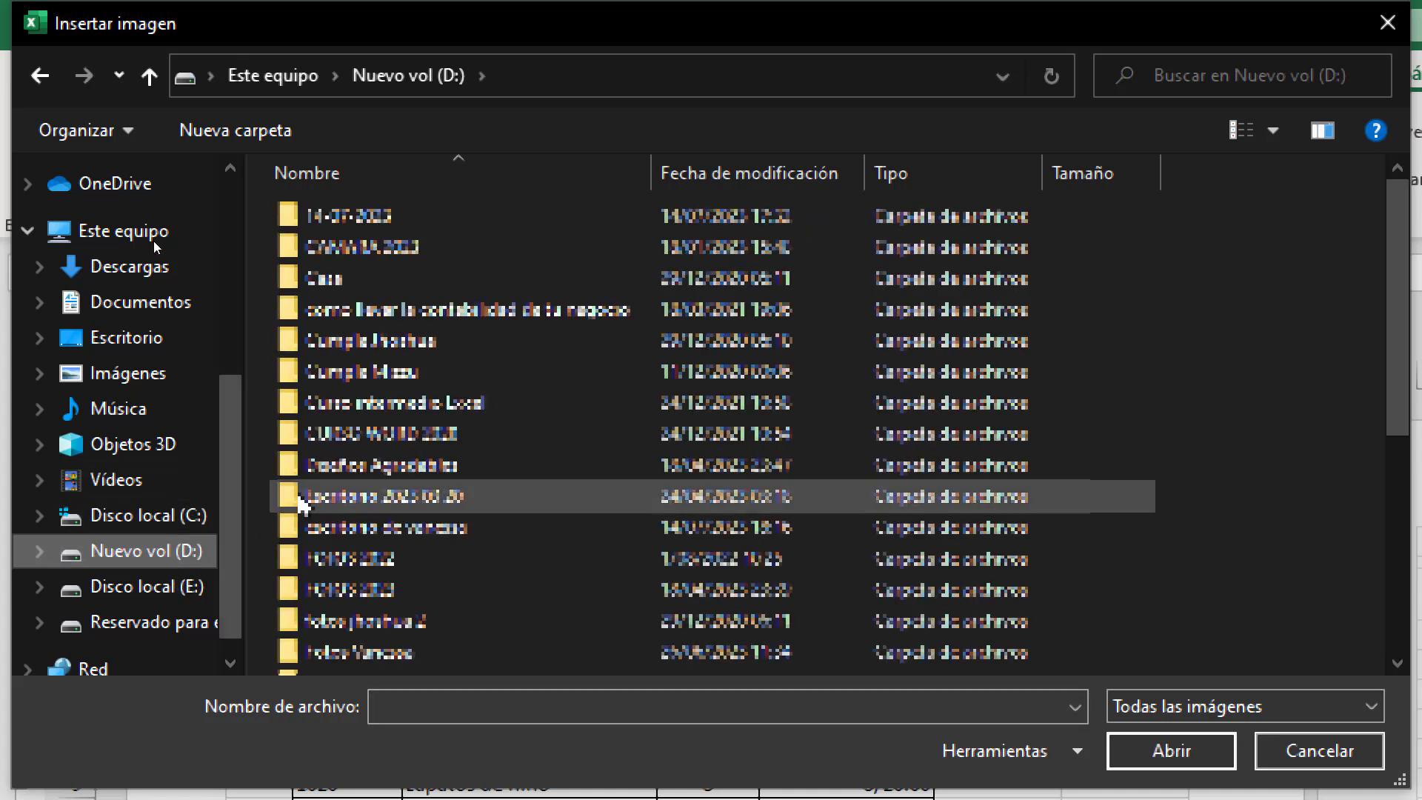
scroll(591, 454, "down", 2)
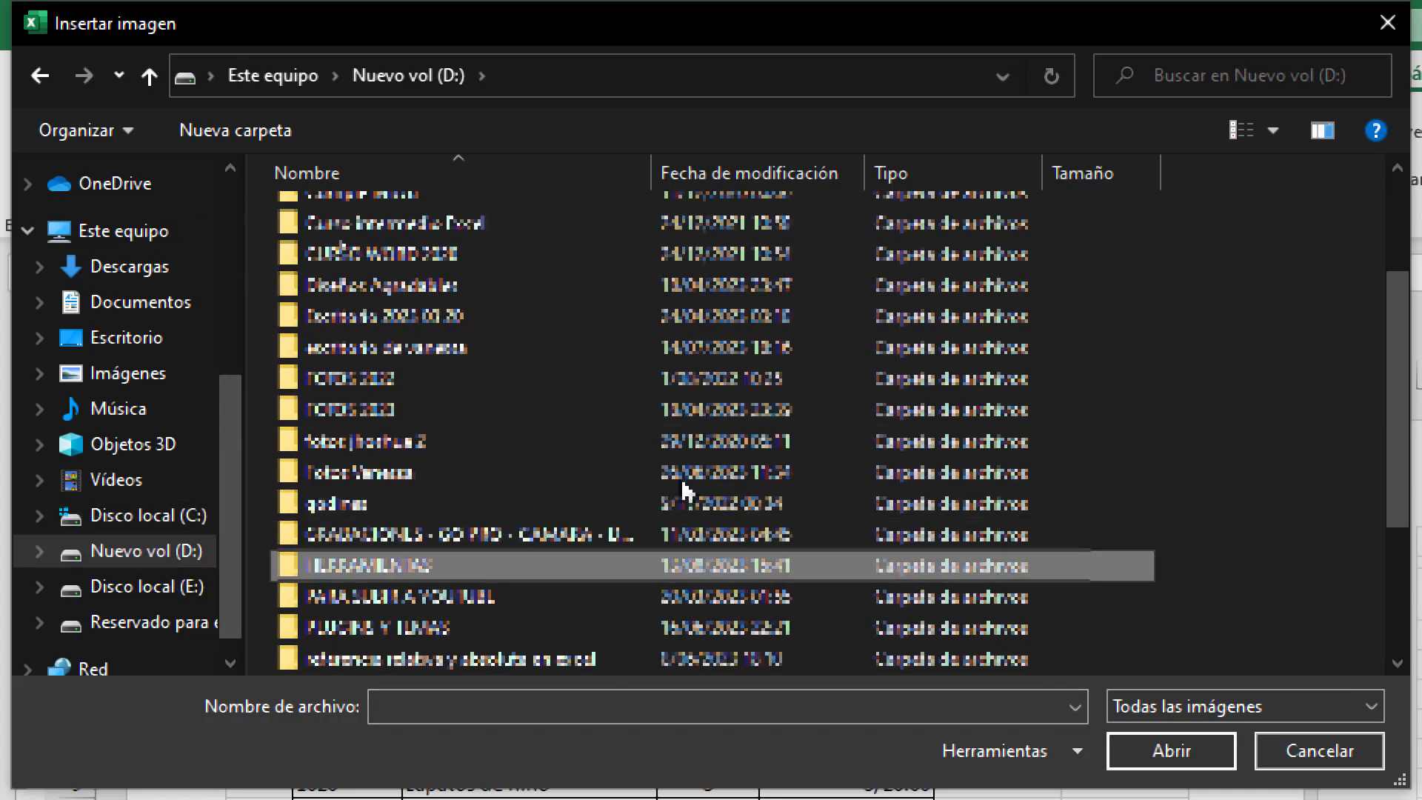
scroll(418, 577, "up", 5)
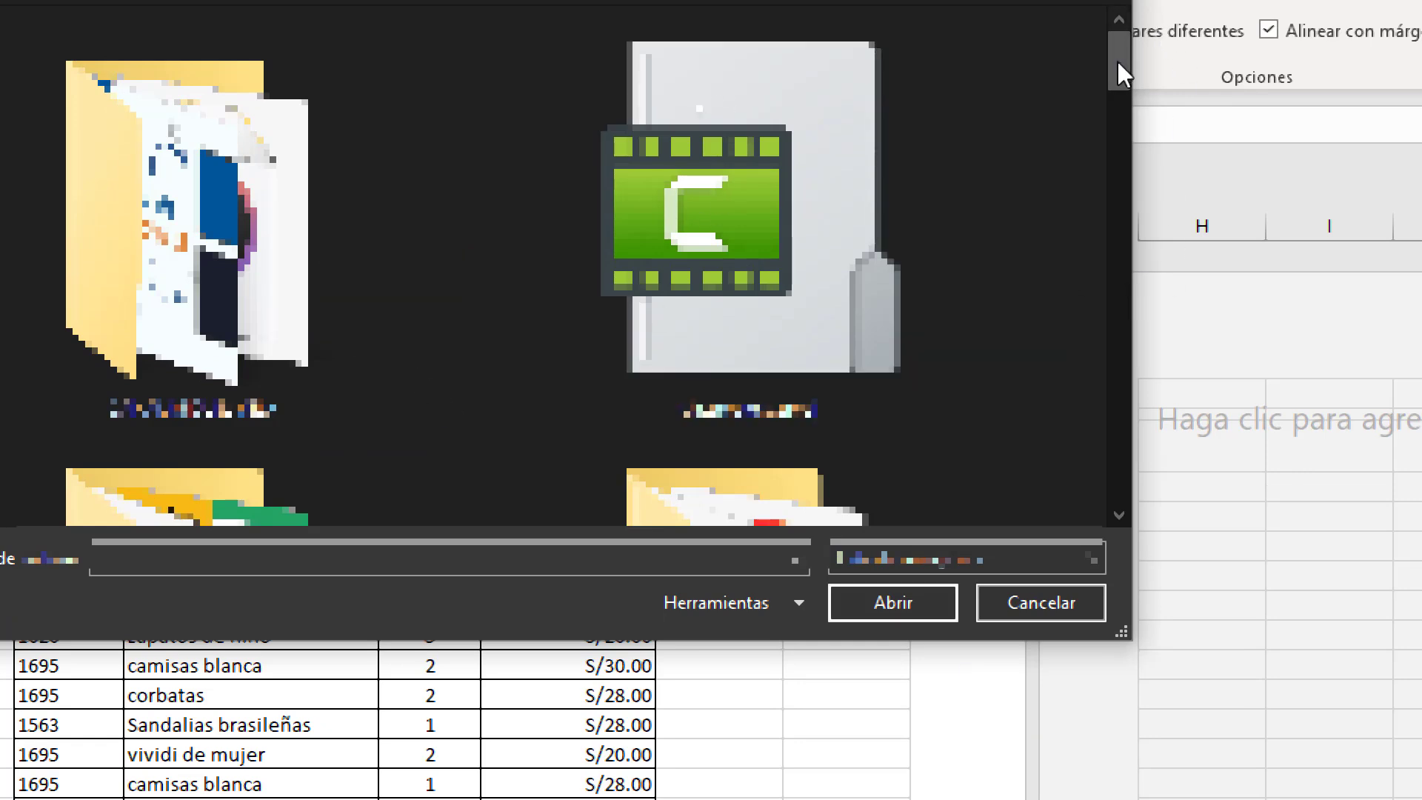
left_click_drag(1117, 60, 1088, 434)
left_click(346, 357)
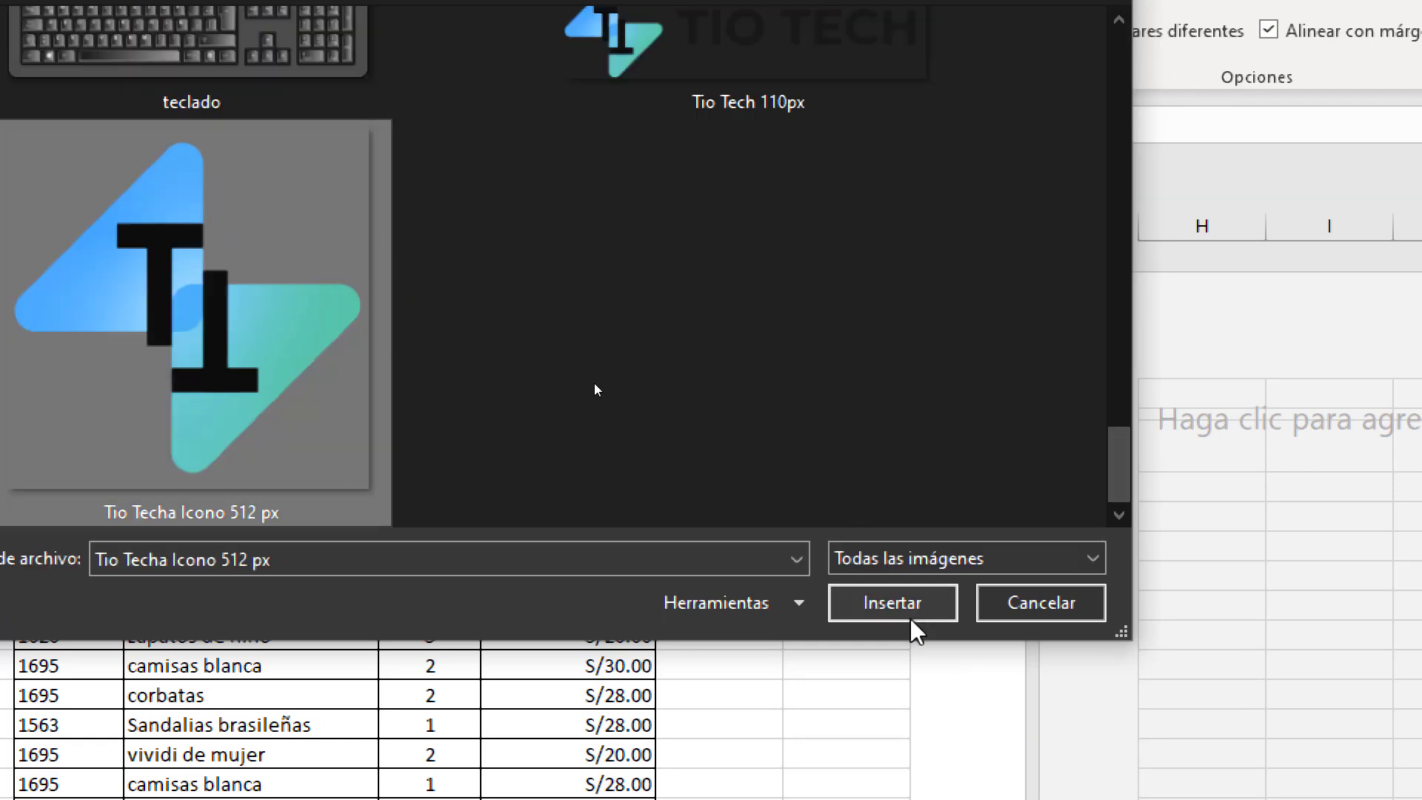
left_click(775, 61)
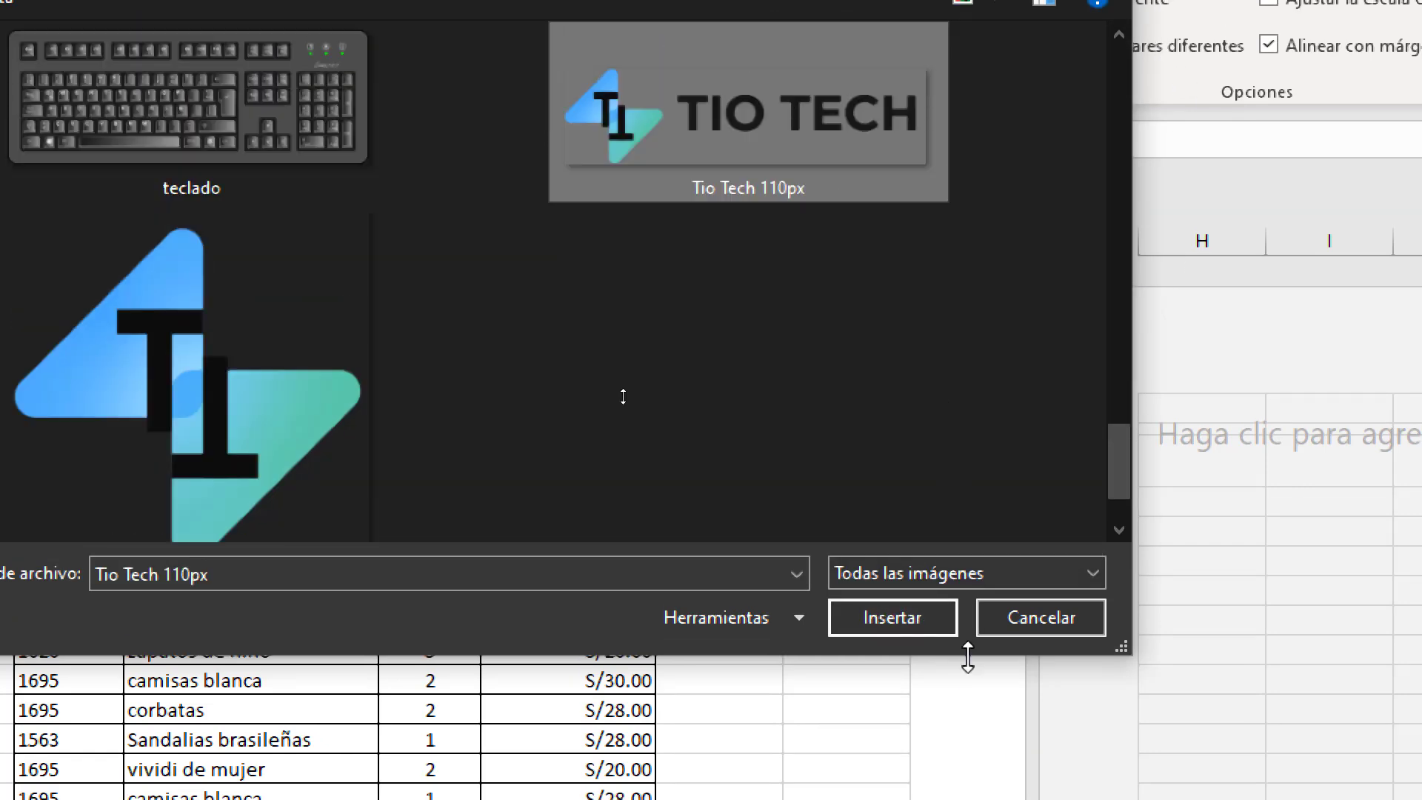
left_click(904, 619)
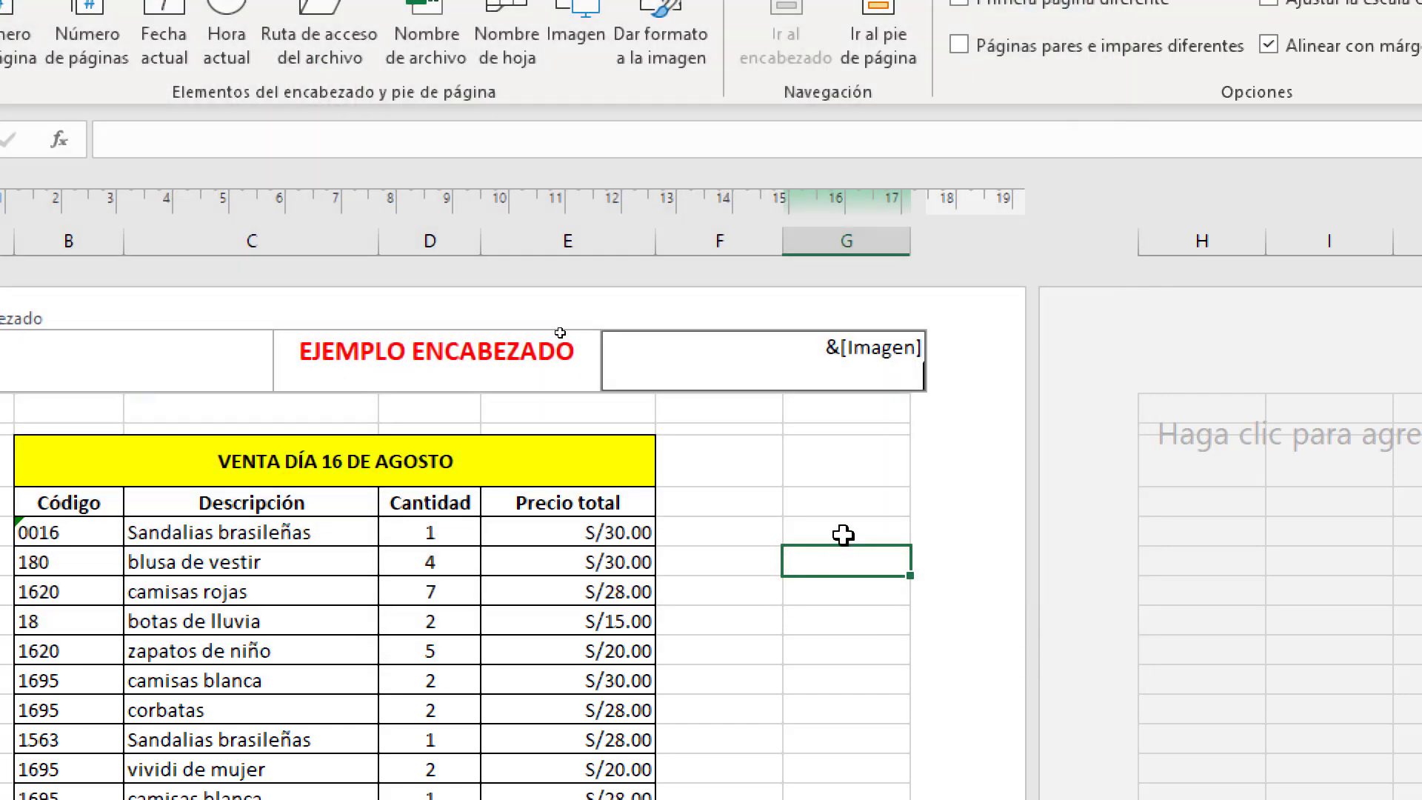
- Leave header editing and check the page number, file name and logo in the header of both pages
left_click(644, 323)
left_click(832, 374)
left_click(987, 478)
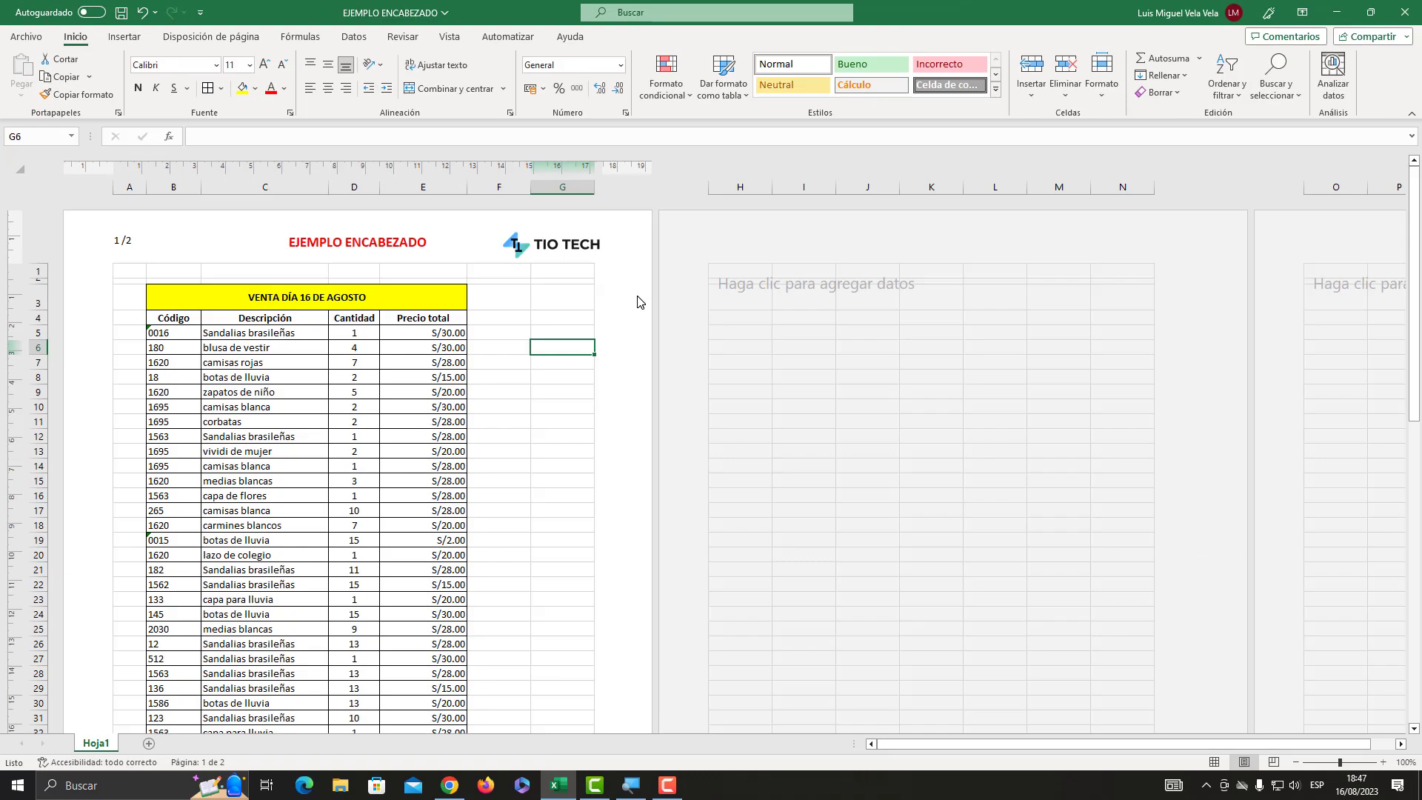
scroll(1180, 756, "down", 3)
scroll(591, 378, "down", 12)
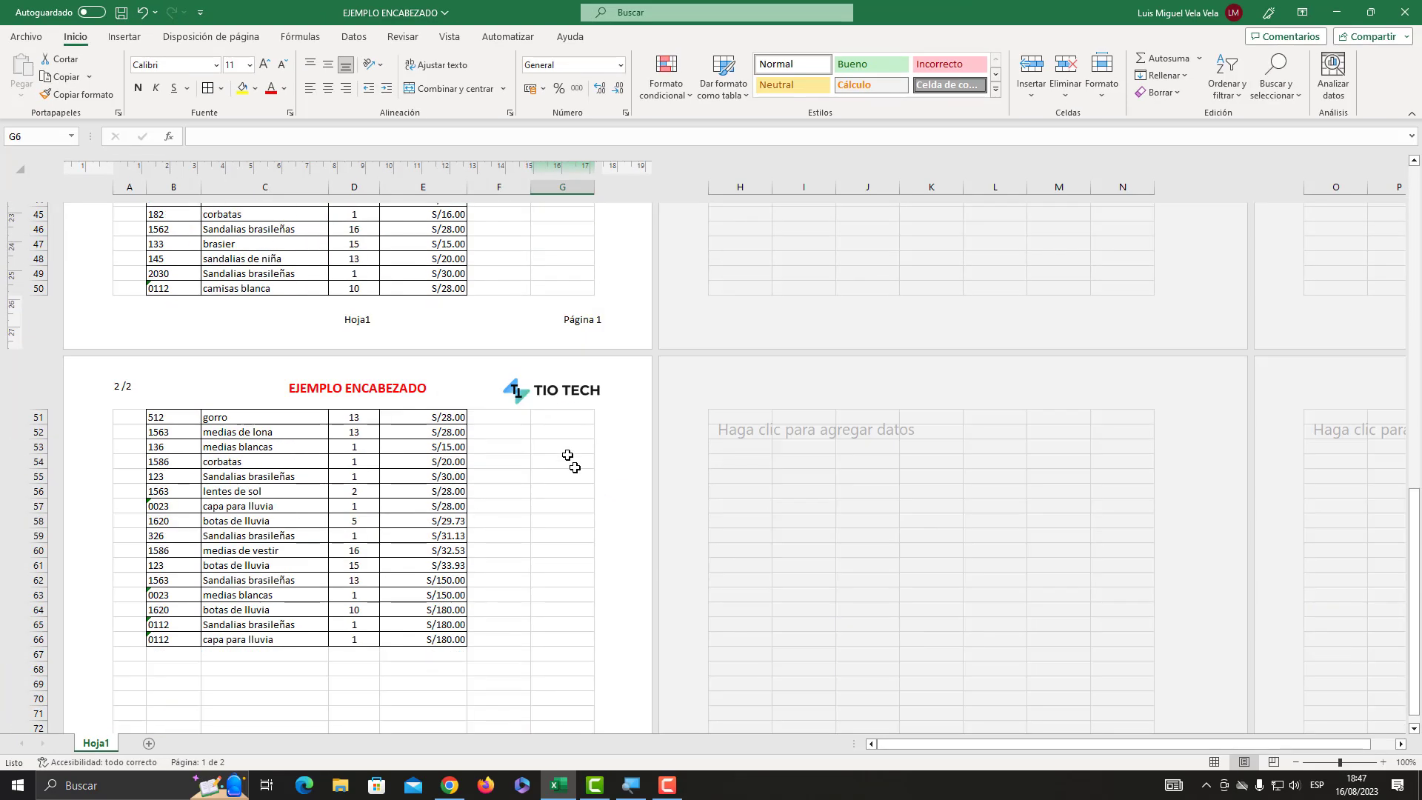
- Open the image format settings for the logo in the first page's right header section and try heights of 0.85 cm and 0.95 cm
scroll(567, 400, "up", 15)
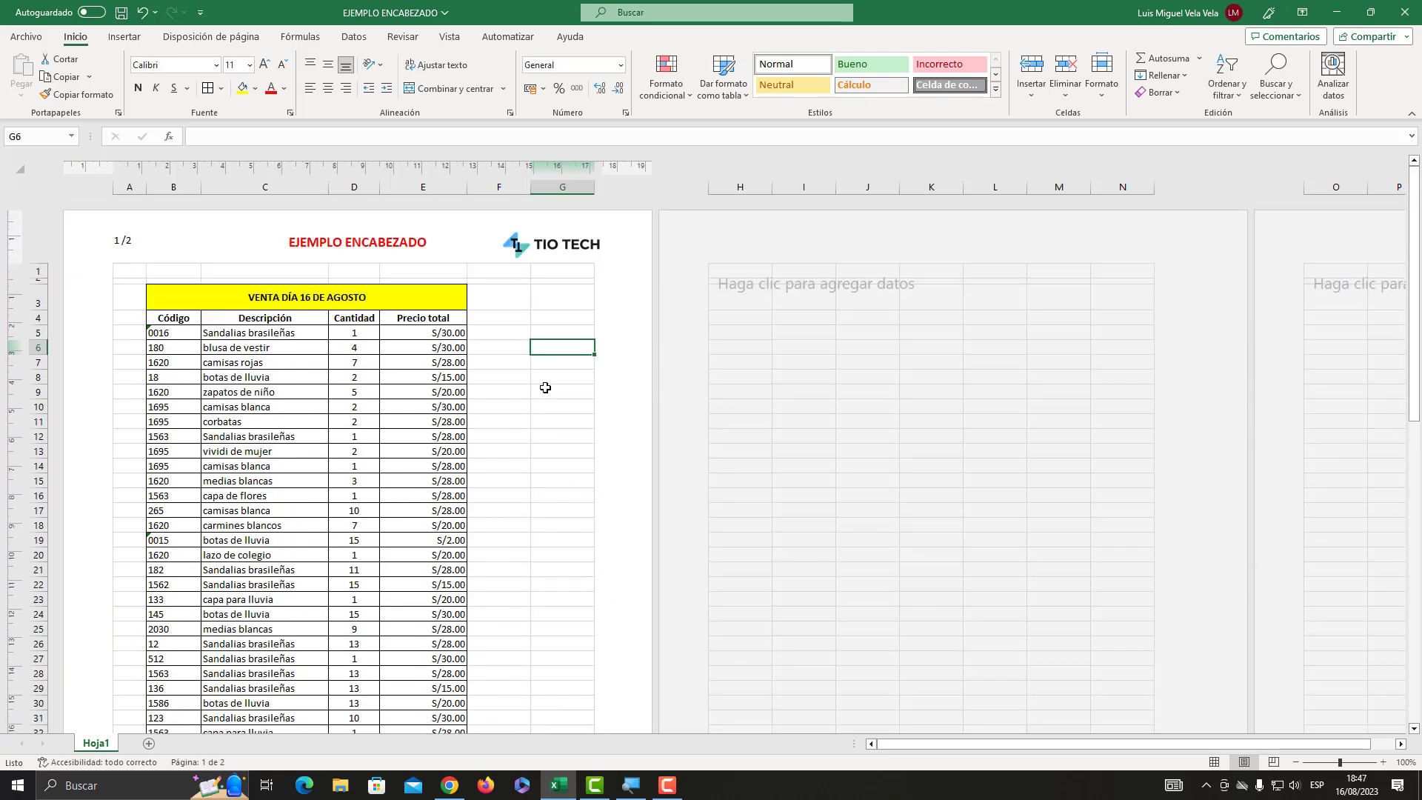
left_click(559, 279)
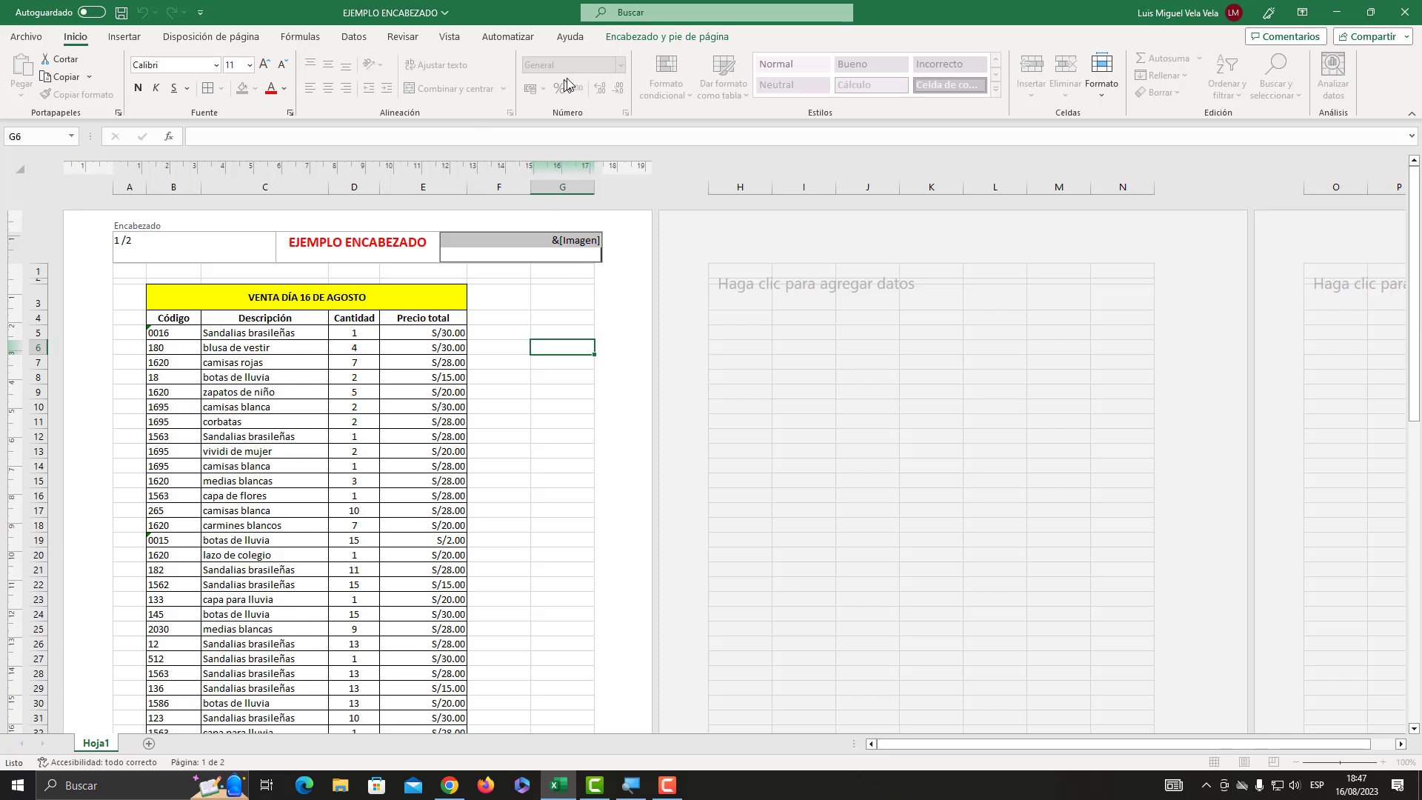
left_click(637, 38)
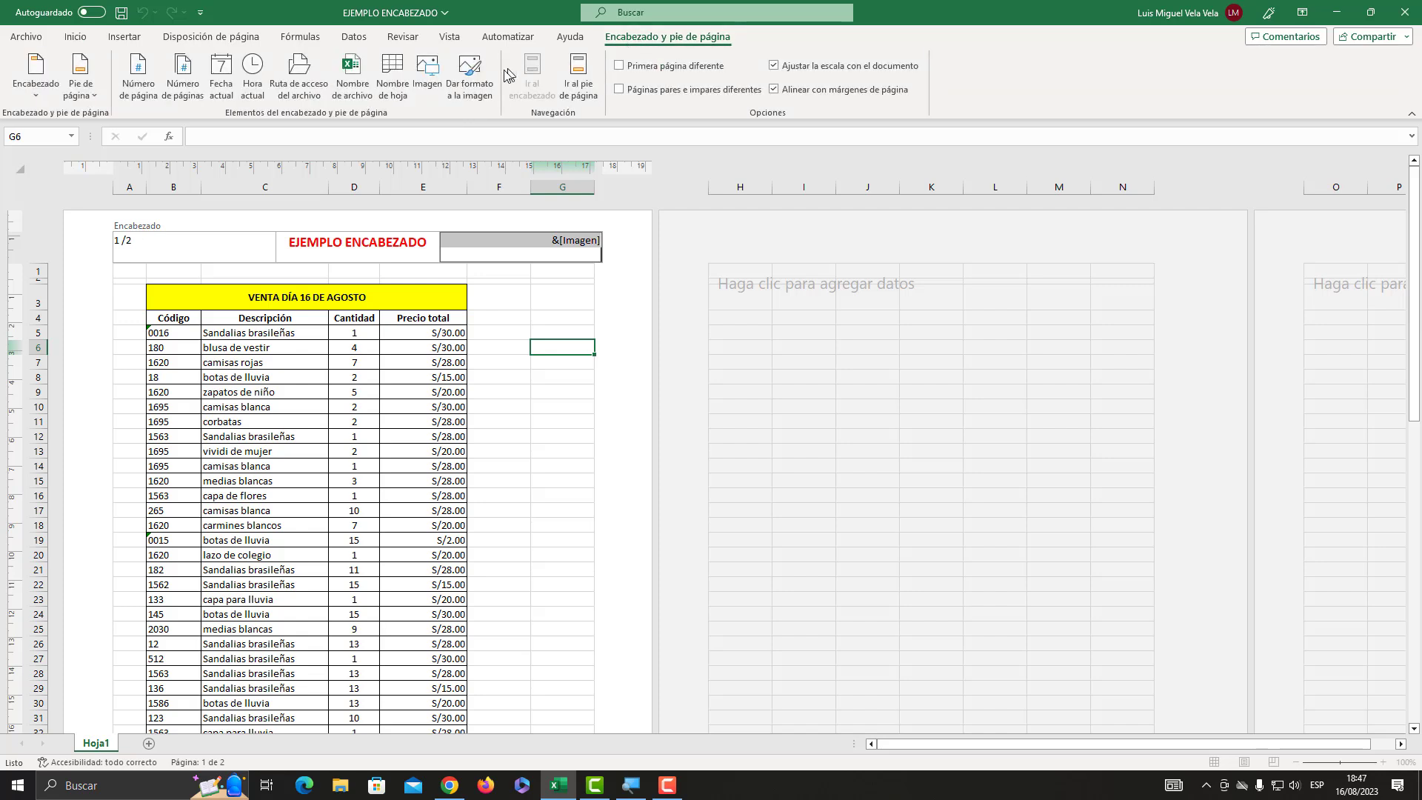
left_click(474, 93)
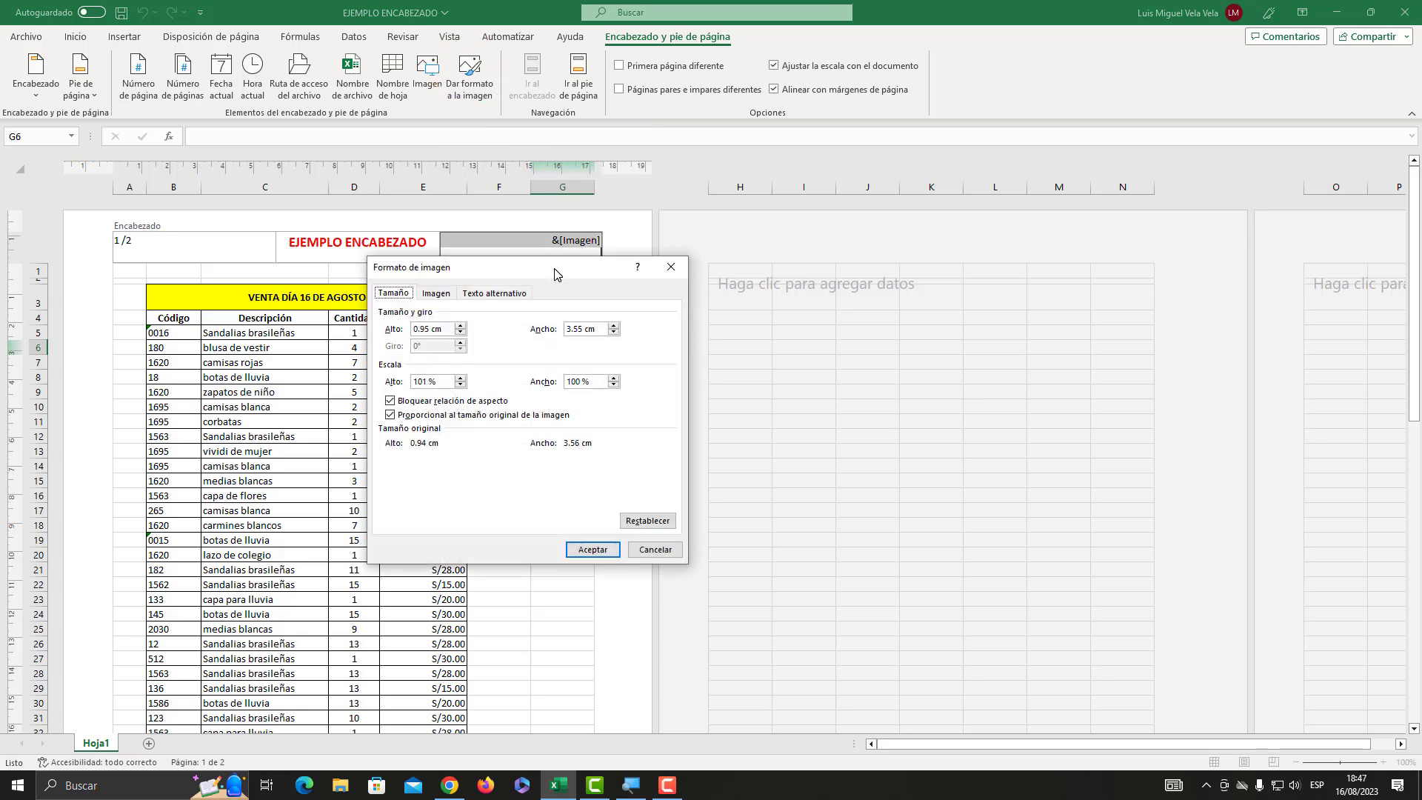
left_click_drag(556, 269, 534, 301)
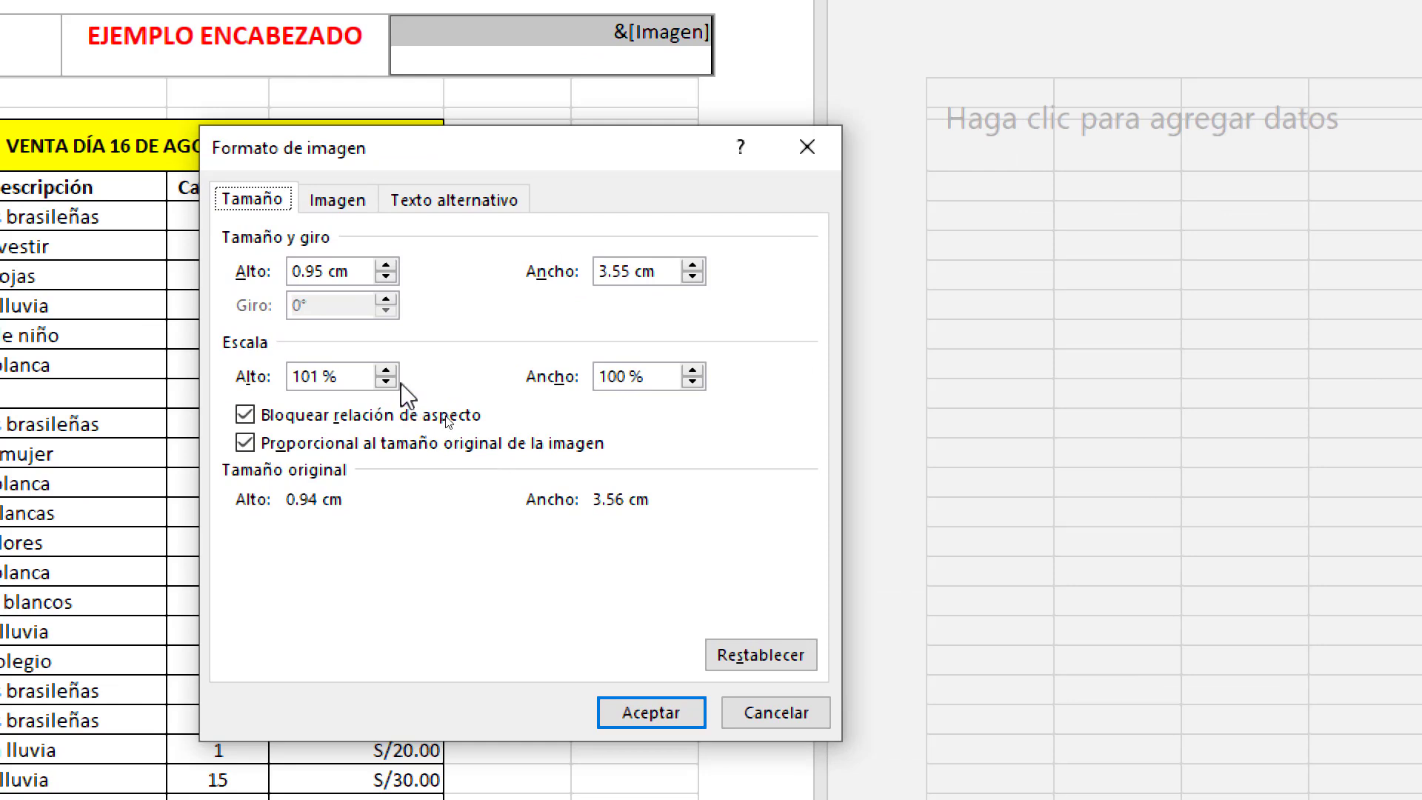
left_click(385, 277)
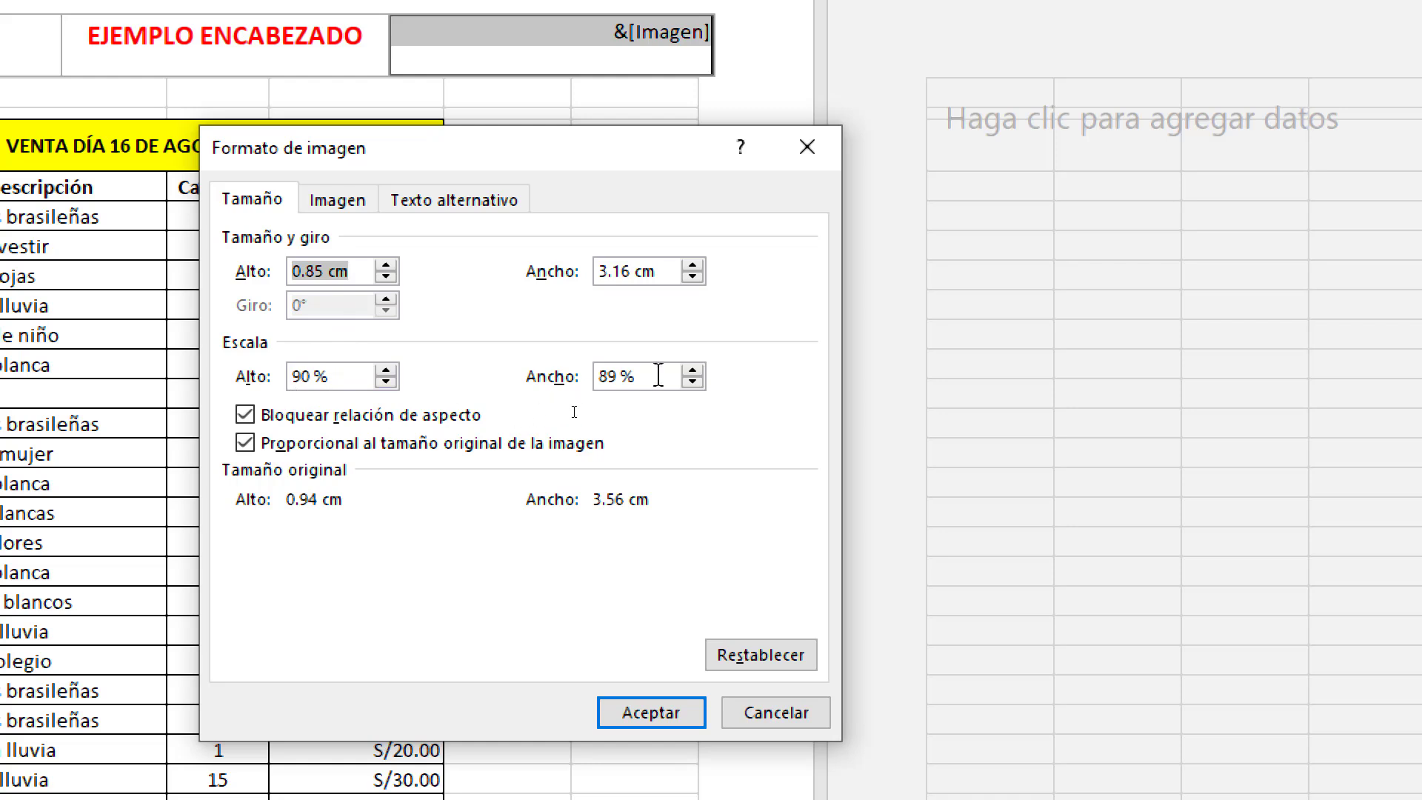
left_click(388, 267)
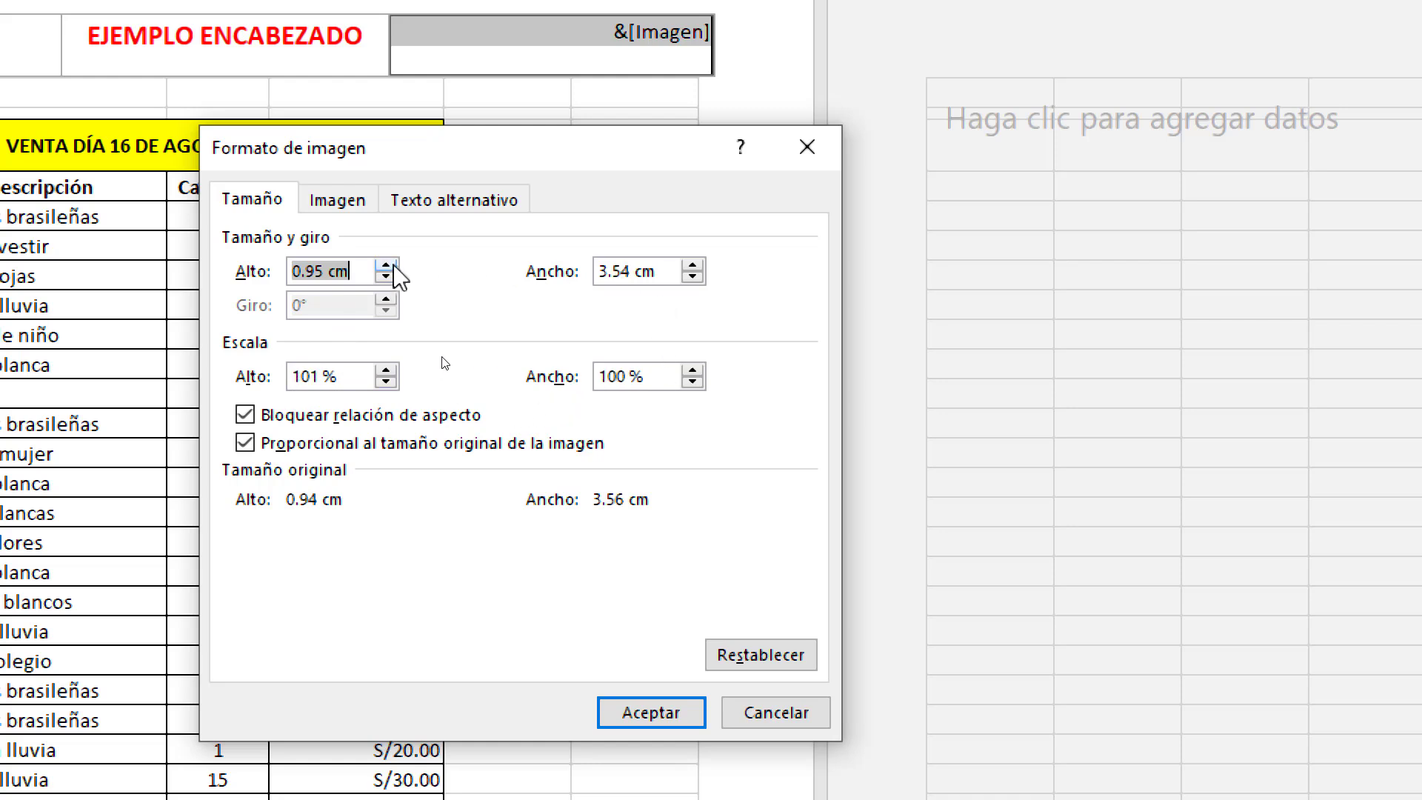
- Set the header logo's height scale to 80 %, apply it and leave header editing
left_click(342, 374)
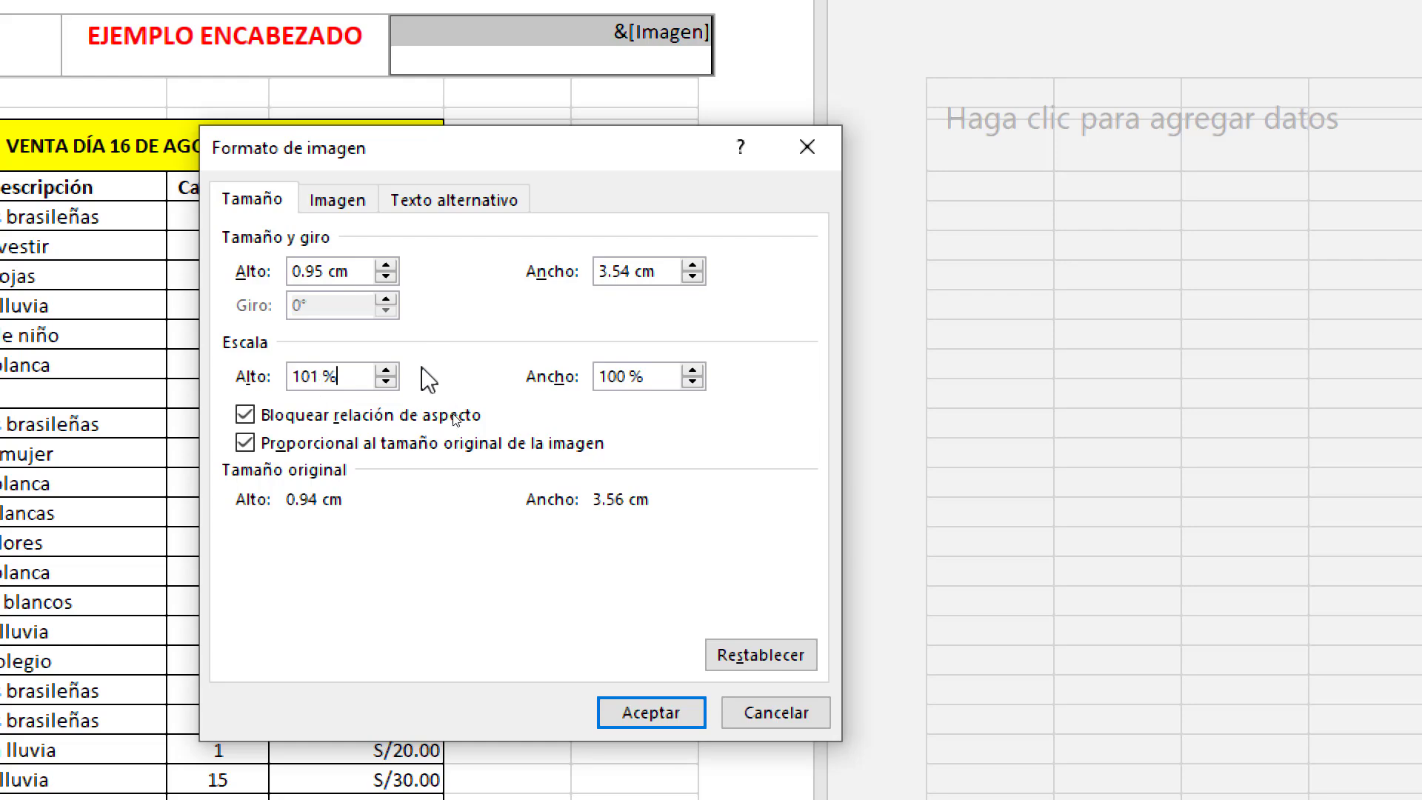
left_click_drag(316, 377, 261, 374)
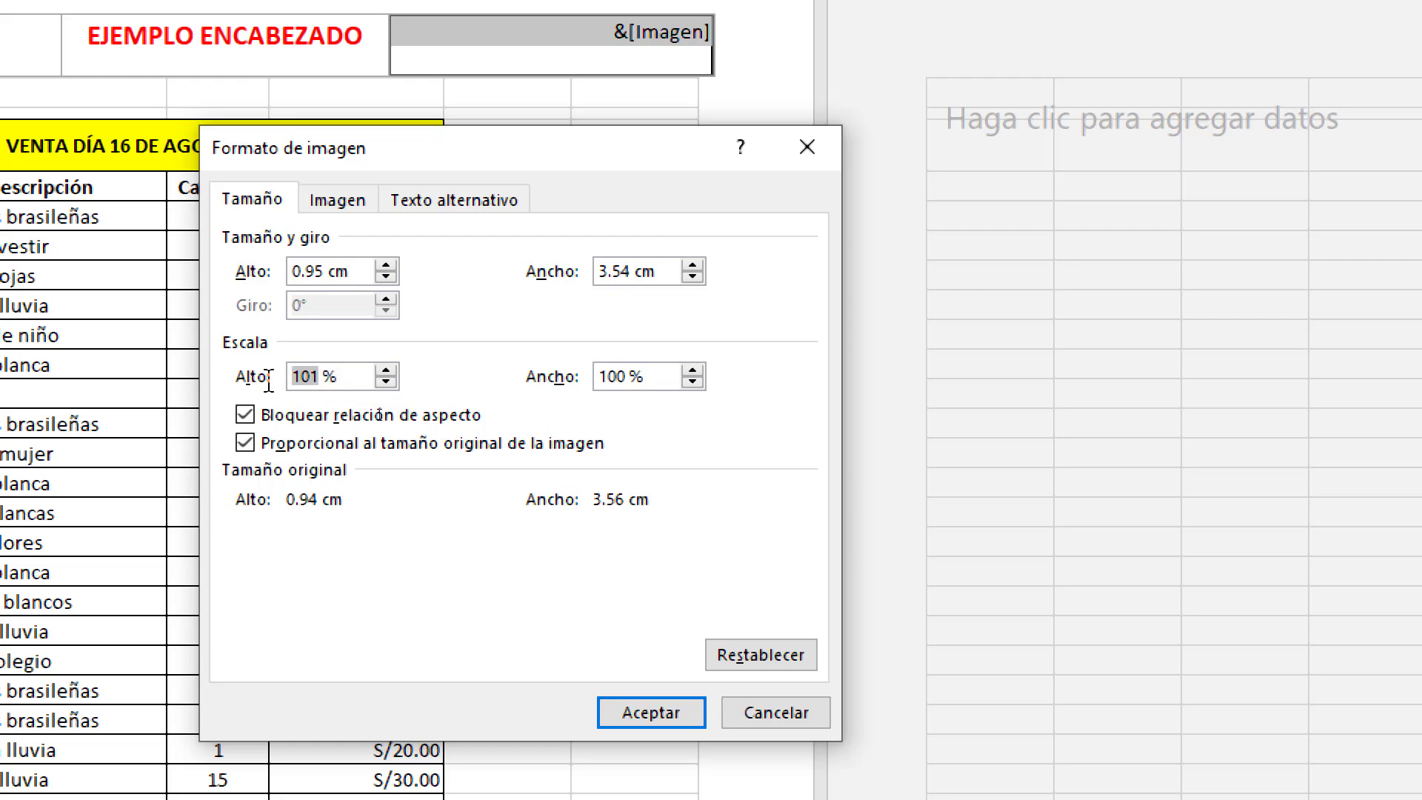
type("80")
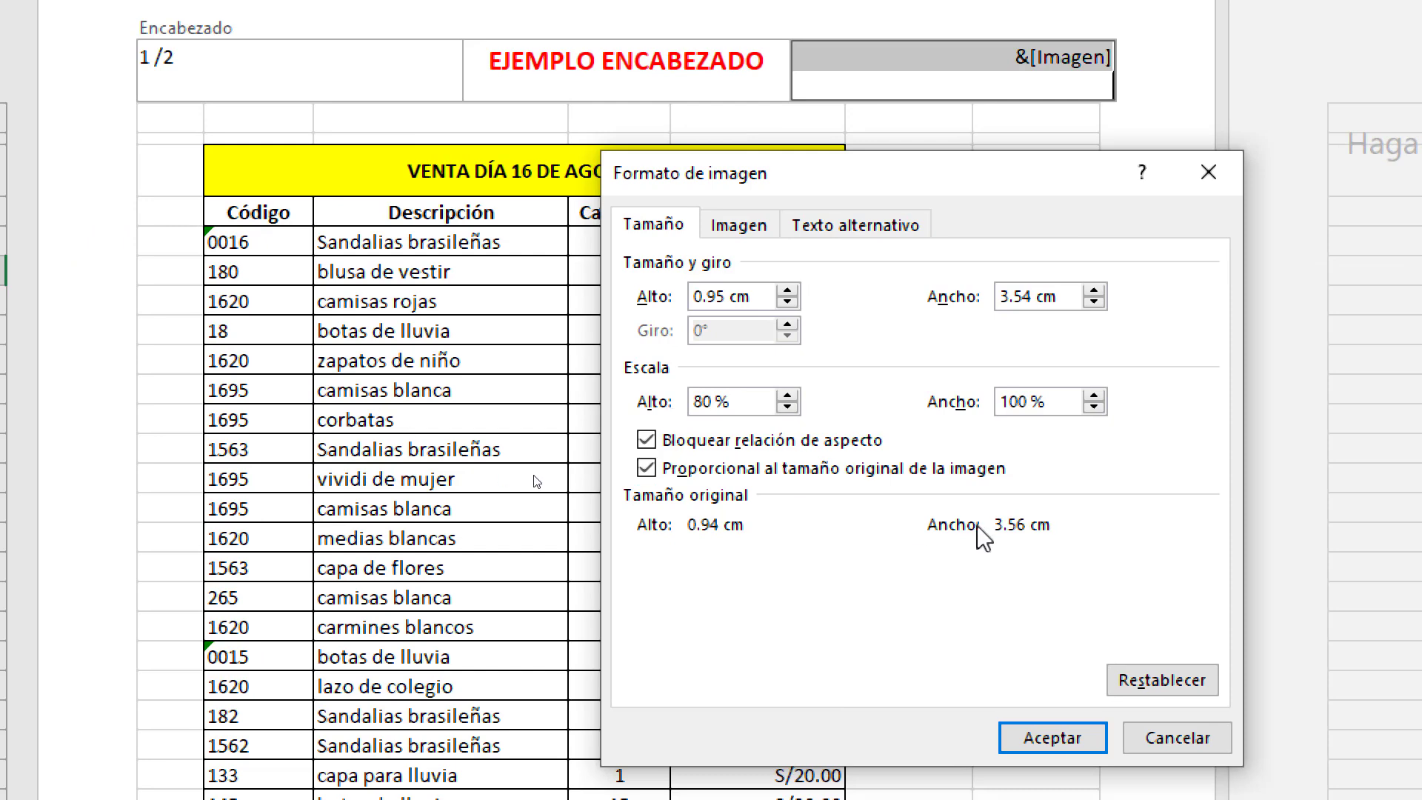
left_click(1077, 736)
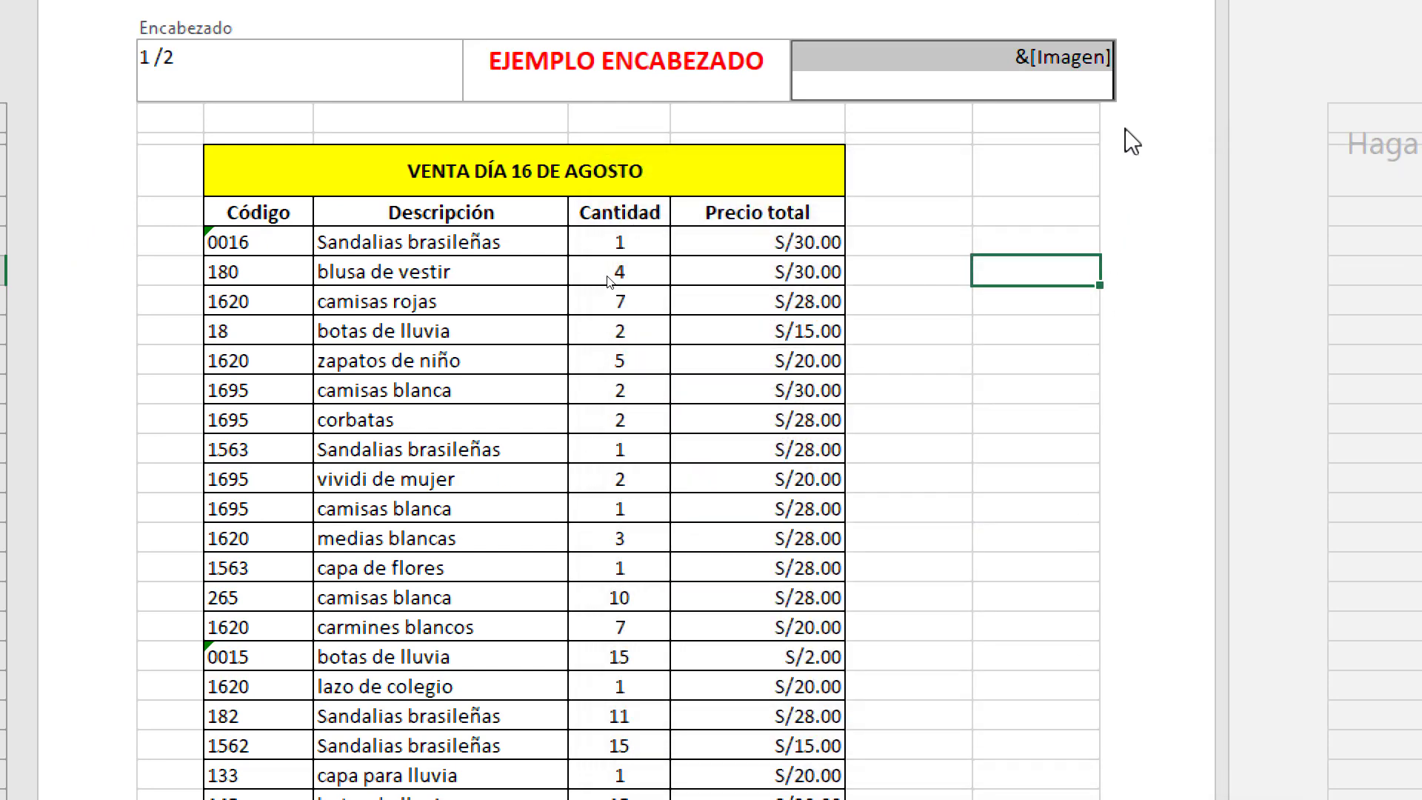
left_click(1167, 247)
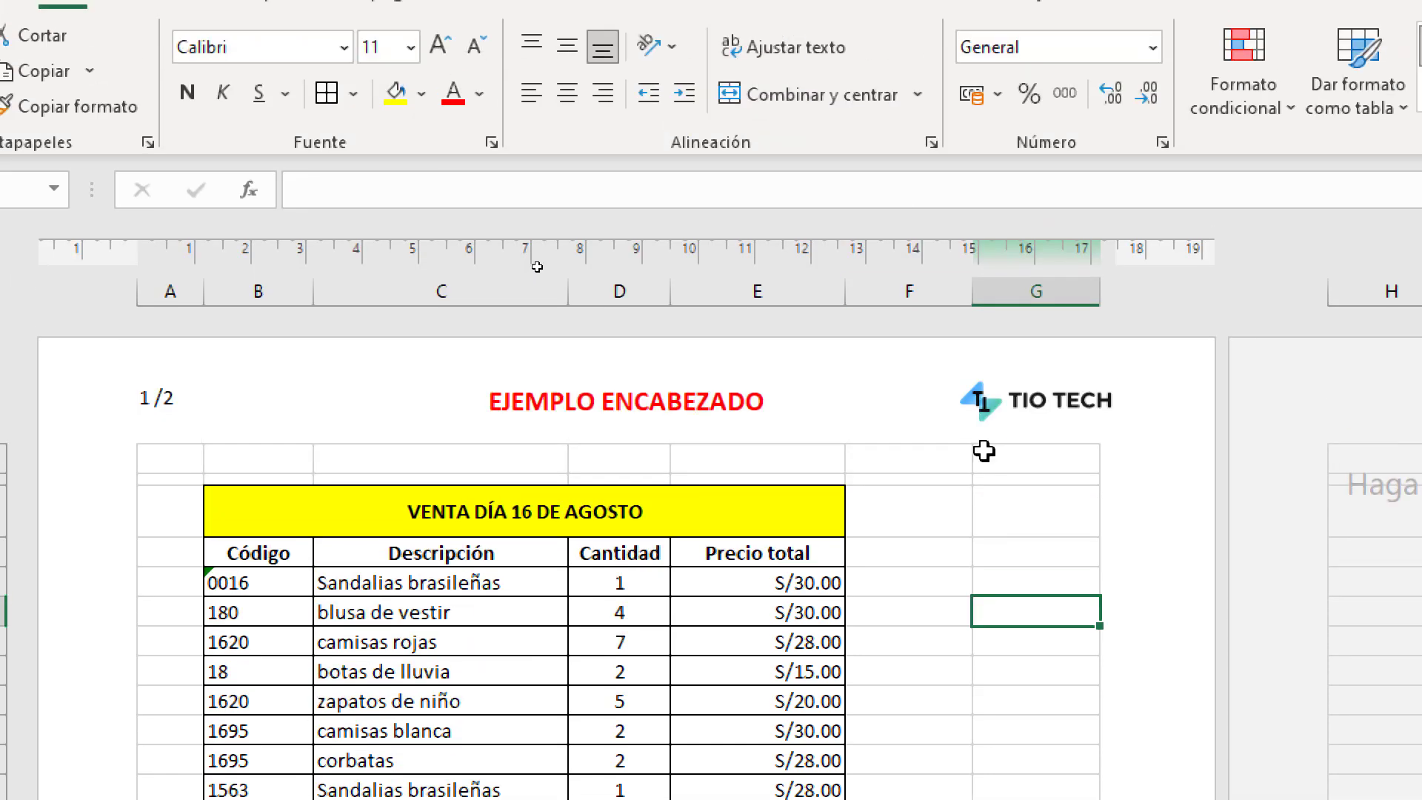
left_click(1088, 111)
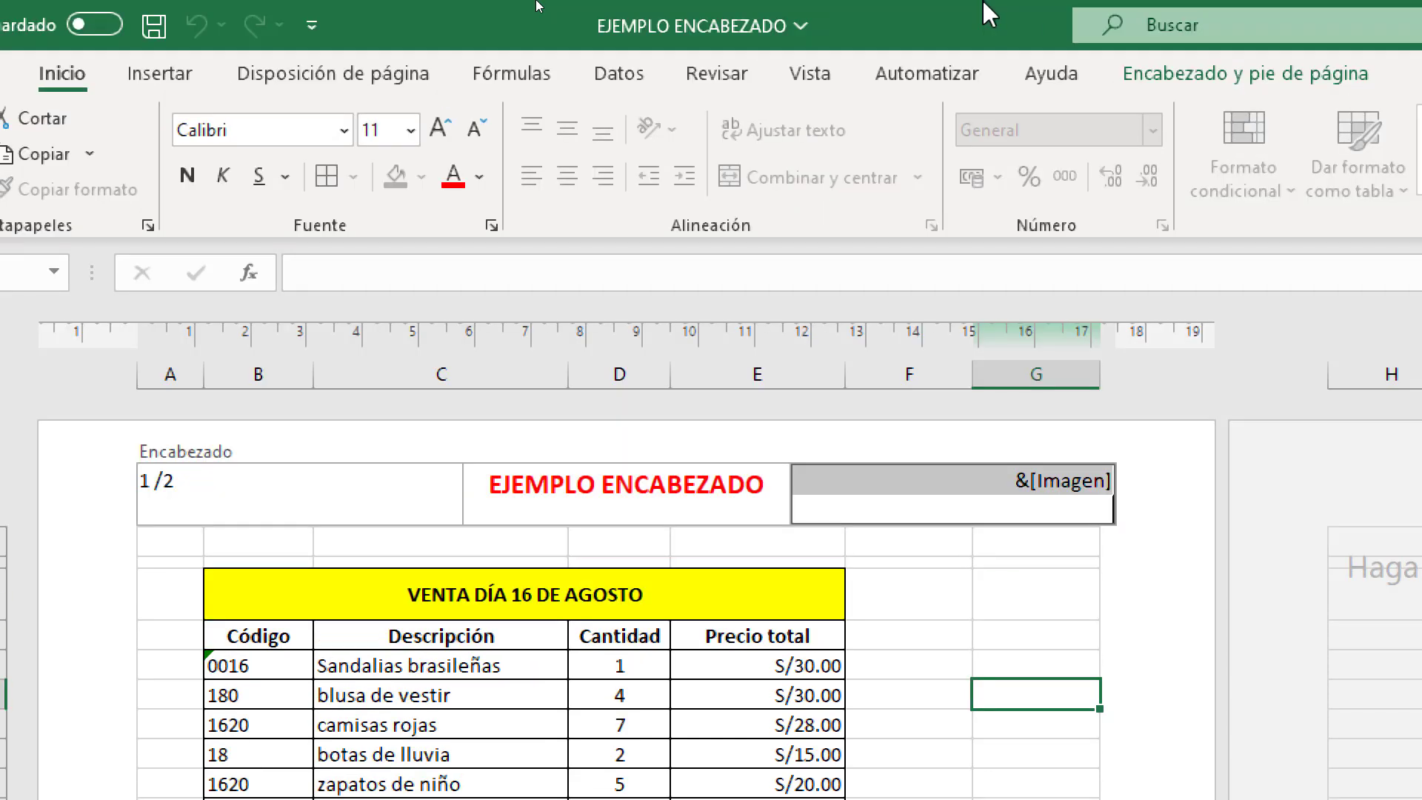
left_click(1154, 592)
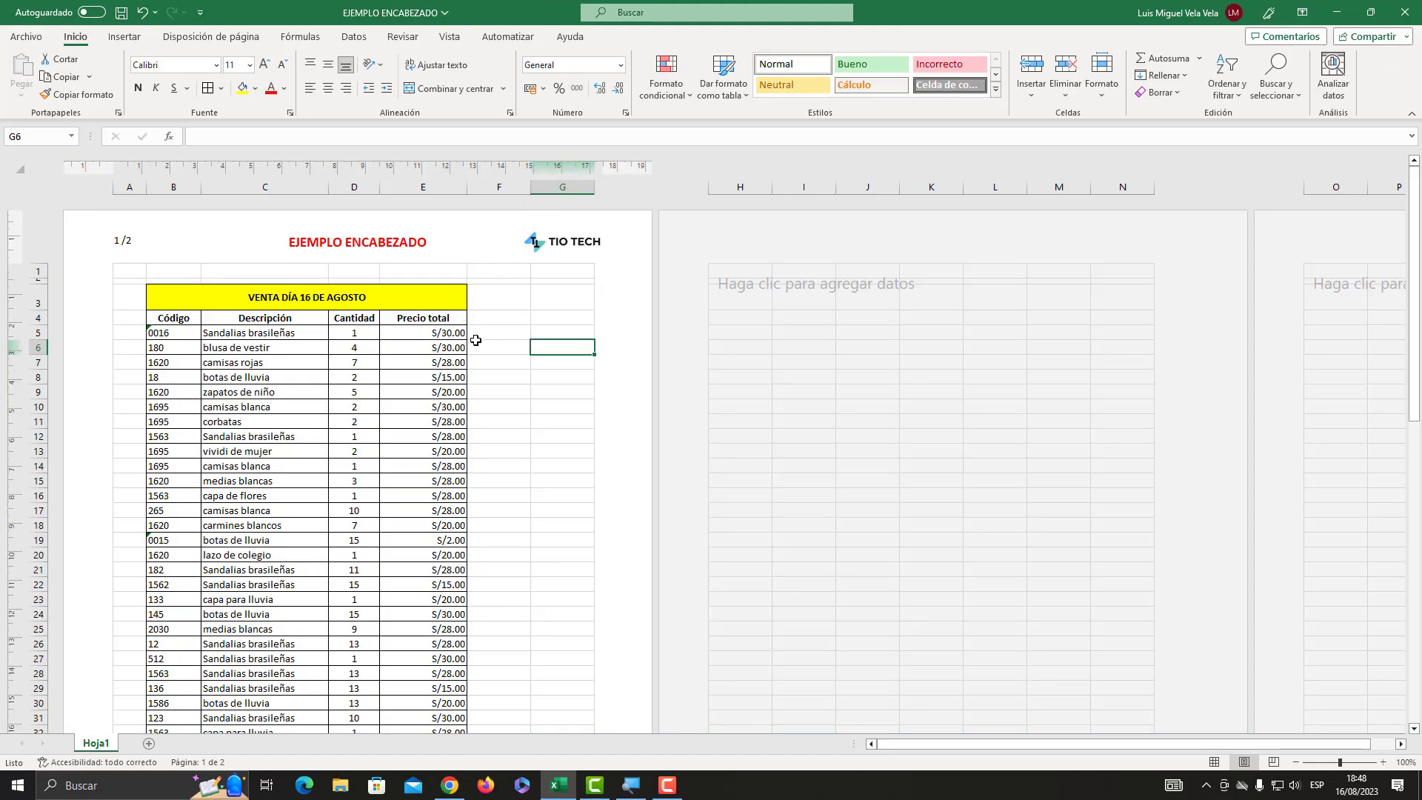
- Review the header and footer across both pages with the resized logo
scroll(475, 340, "down", 13)
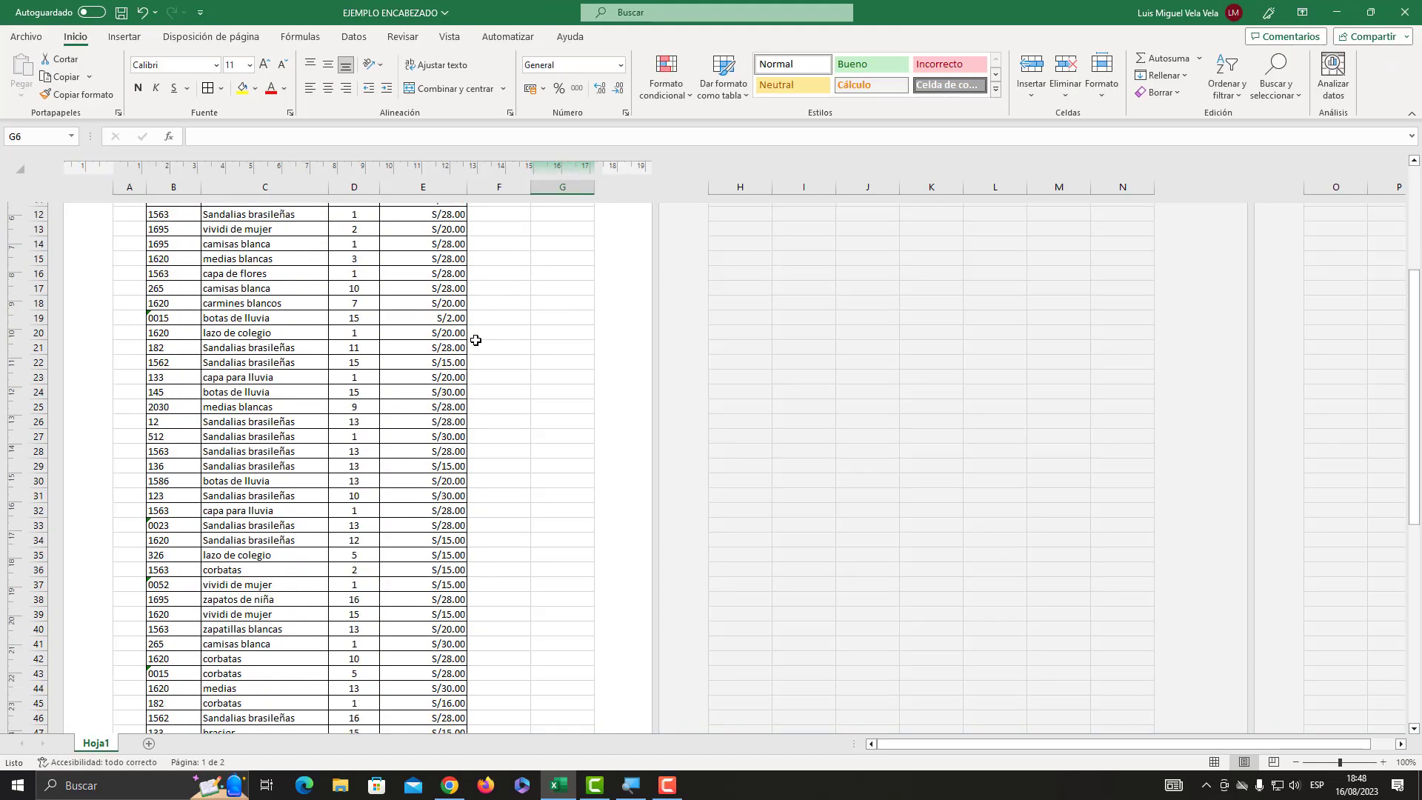
scroll(452, 388, "up", 10)
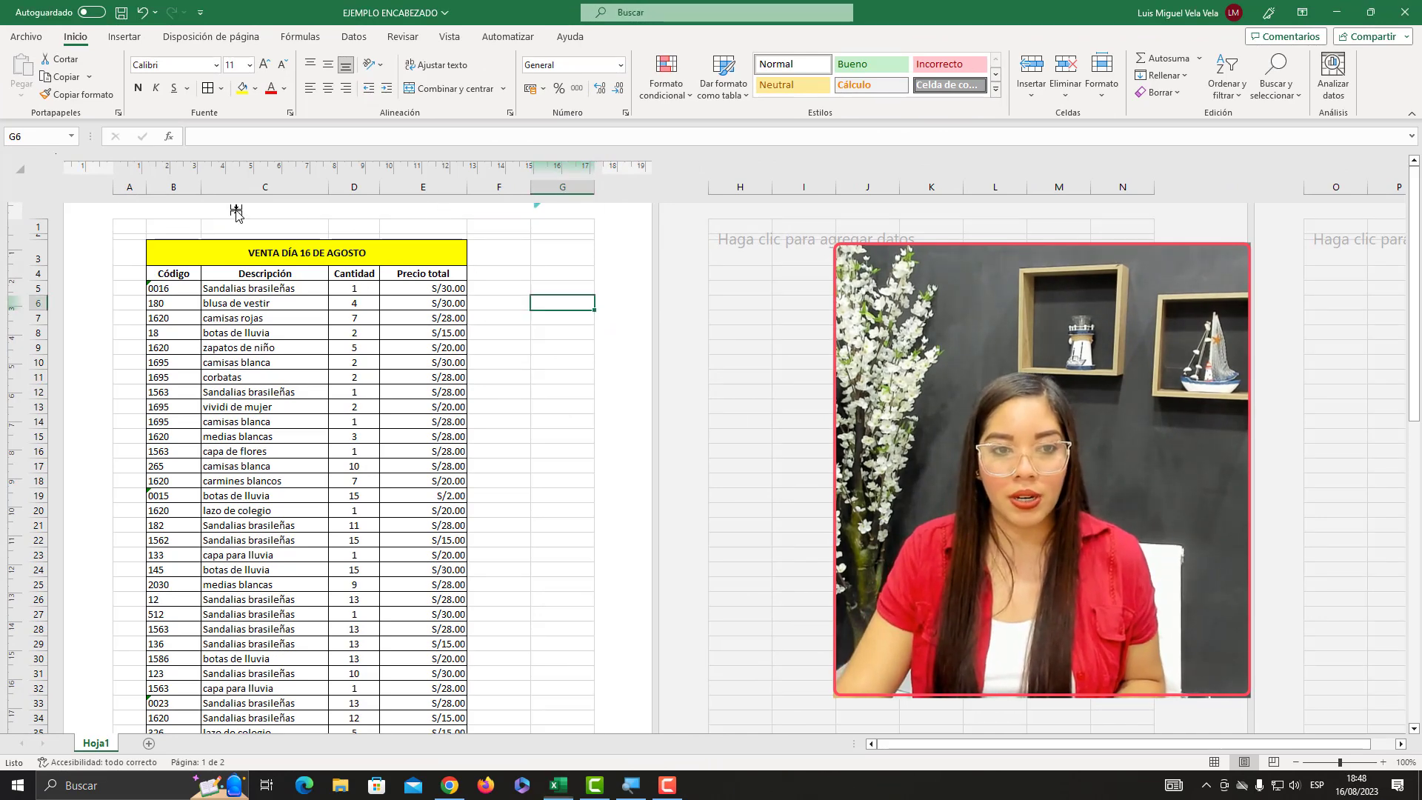
scroll(408, 456, "down", 5)
scroll(411, 464, "down", 8)
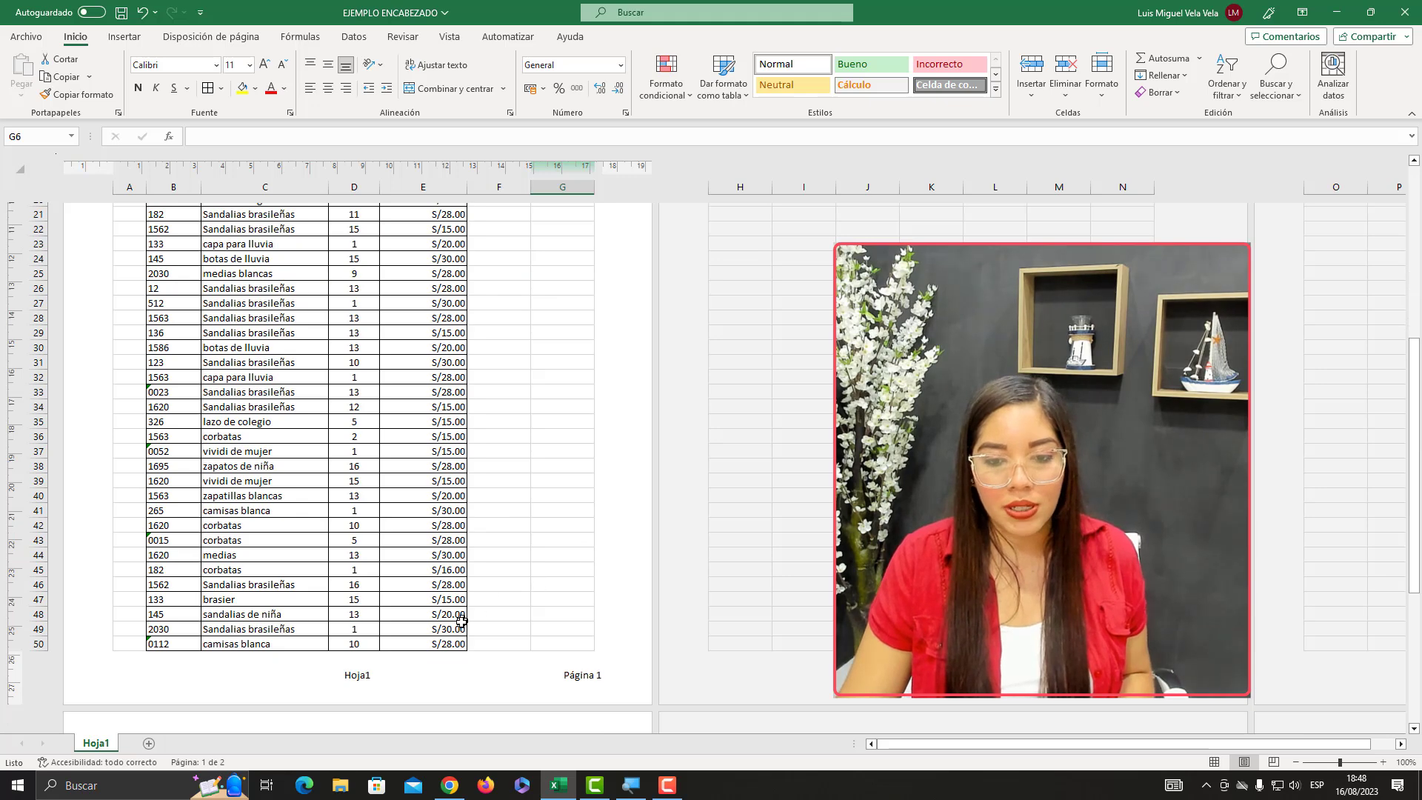
scroll(440, 622, "up", 12)
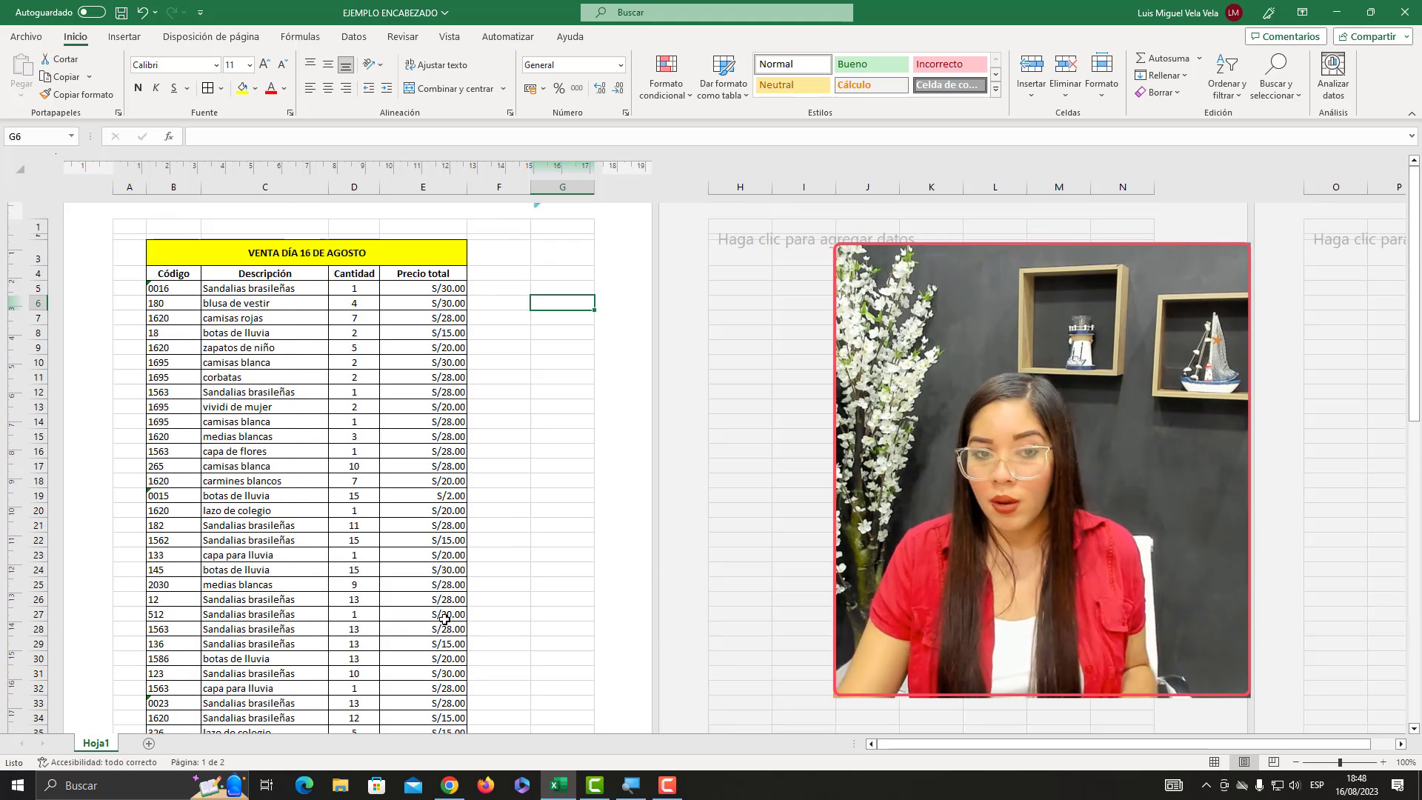
scroll(444, 619, "down", 12)
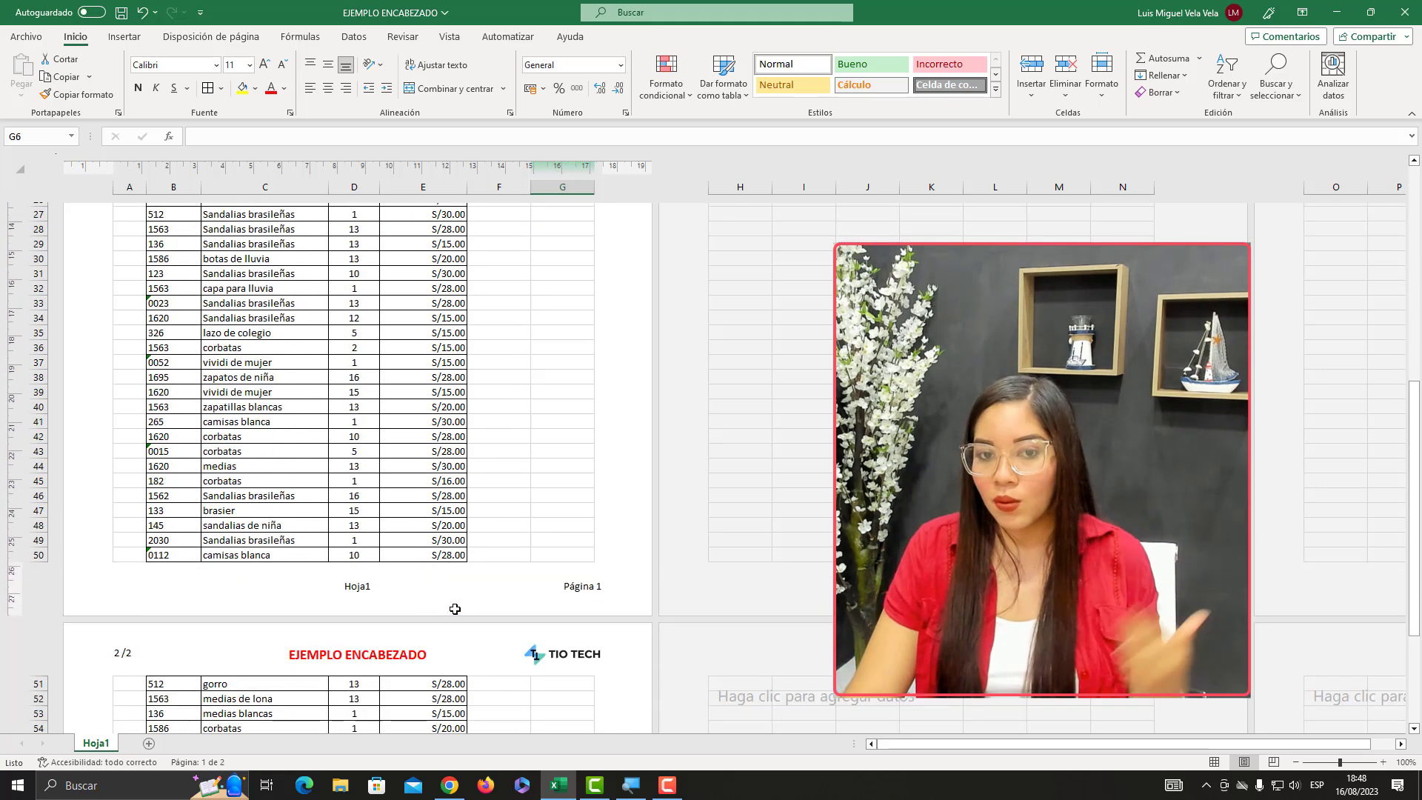
scroll(447, 576, "up", 12)
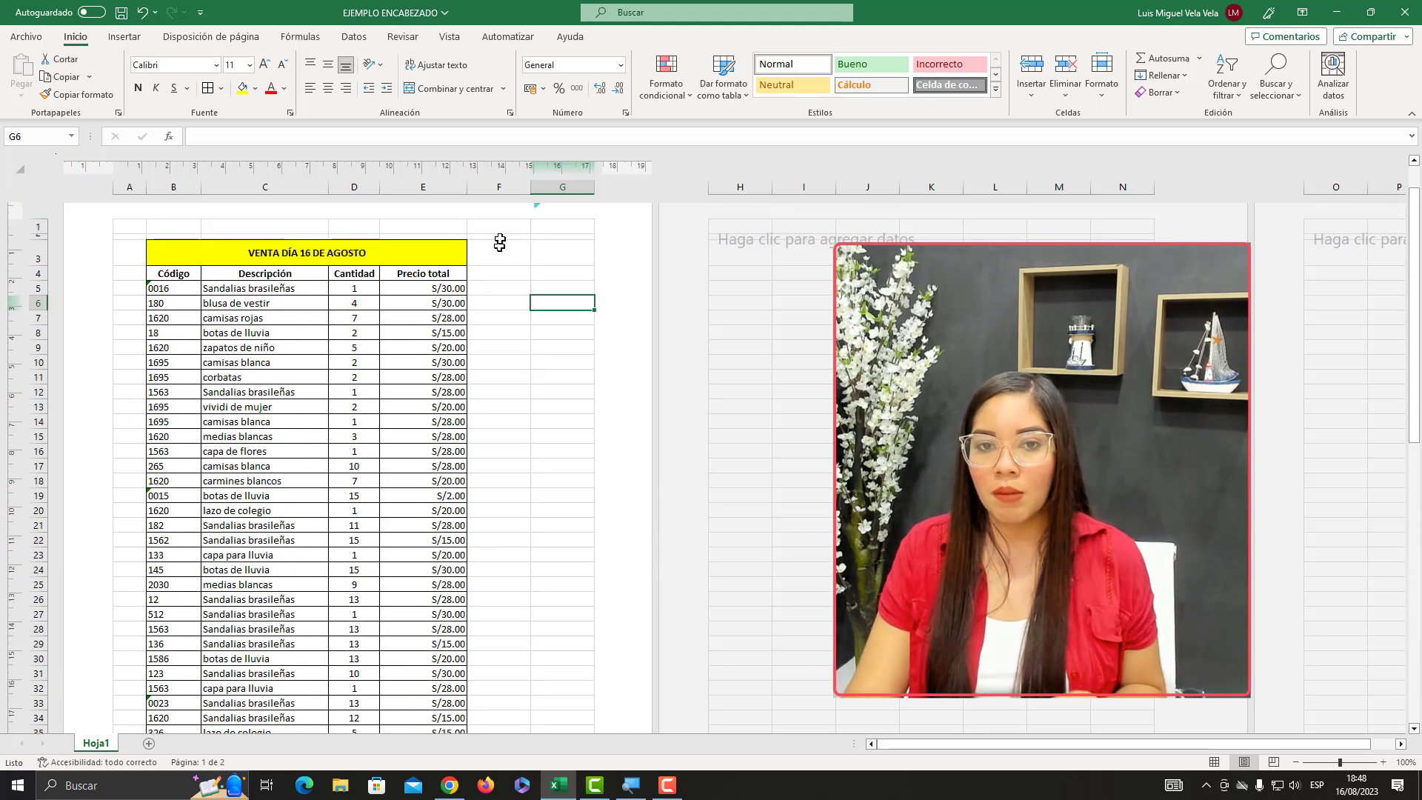
- Enable the different first page option for the header and footer, and leave header editing
left_click(450, 215)
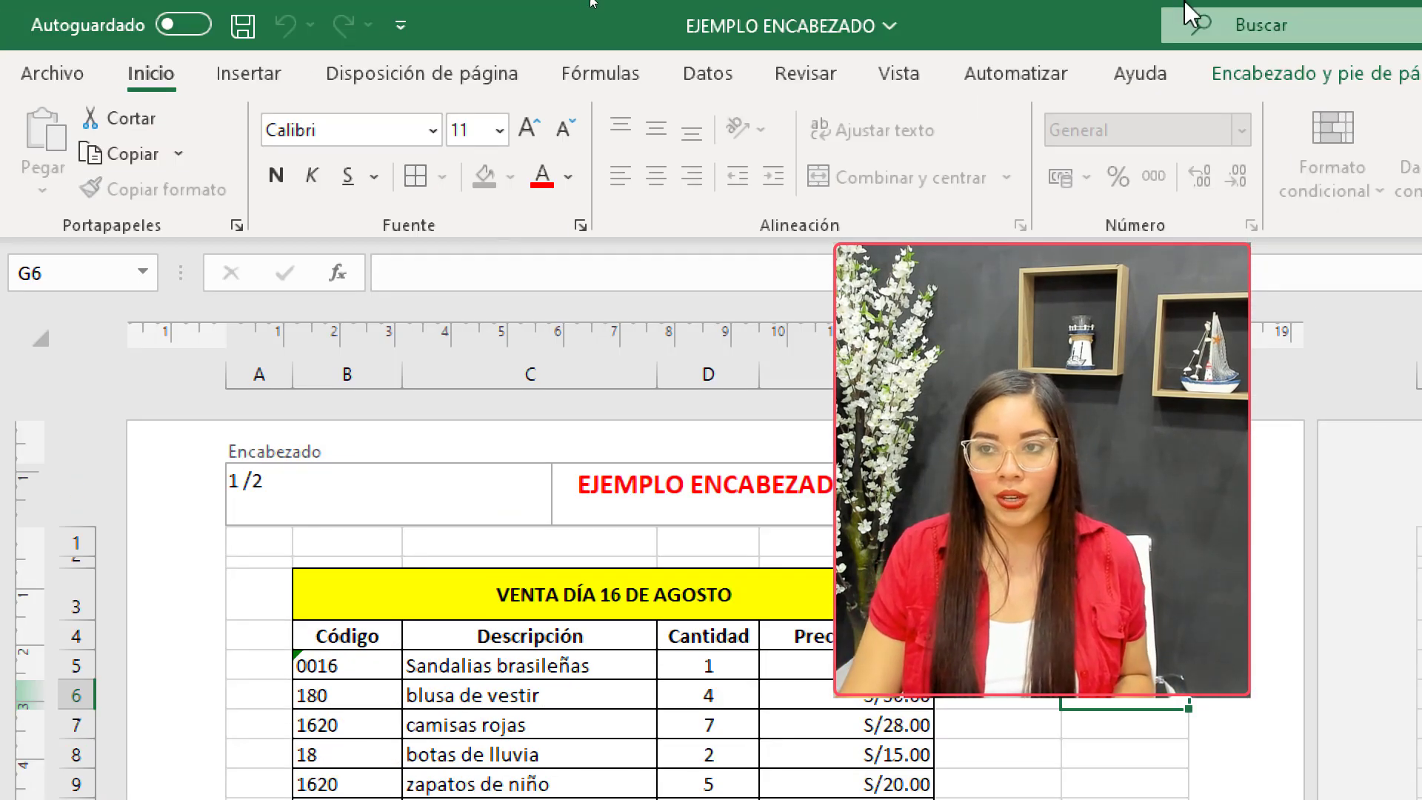
left_click(1357, 85)
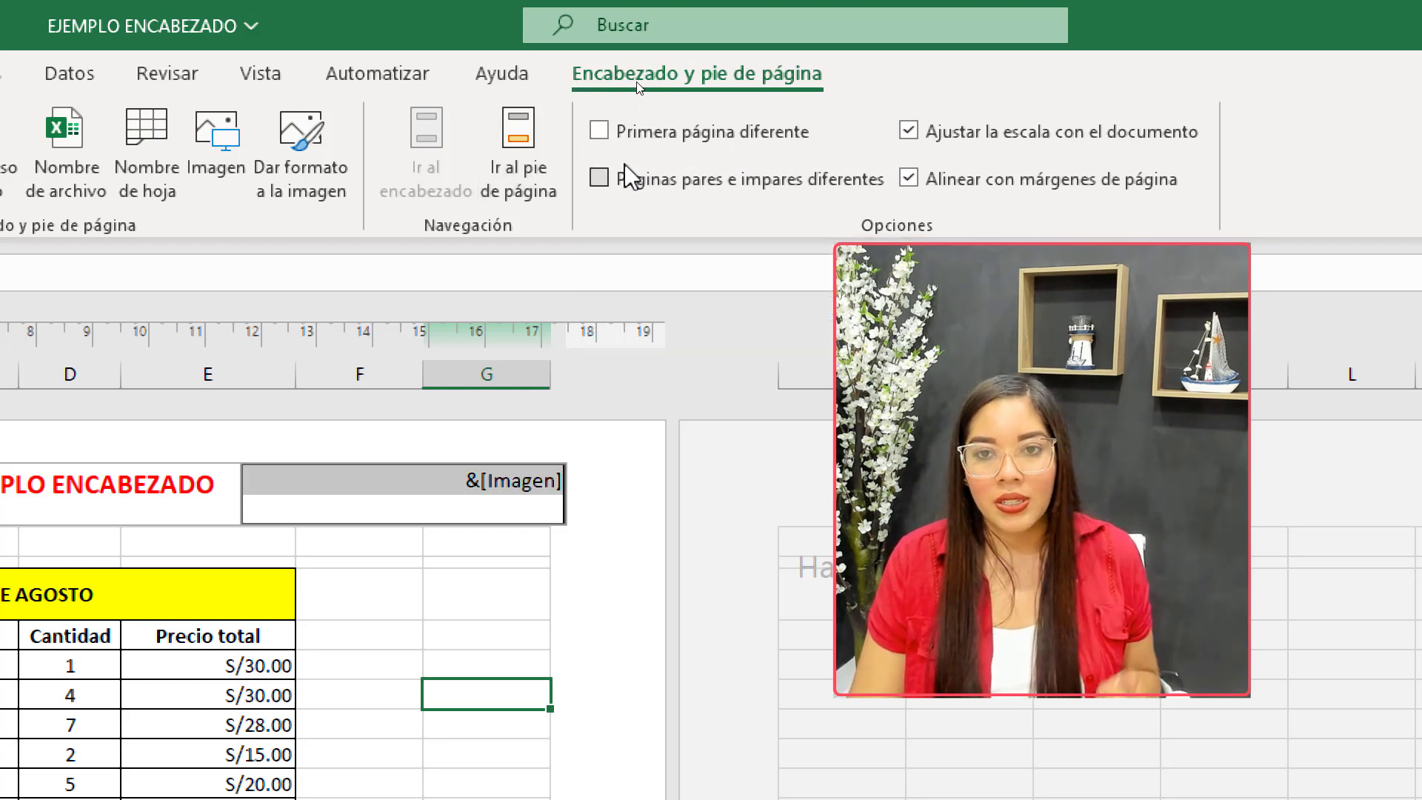
left_click(600, 131)
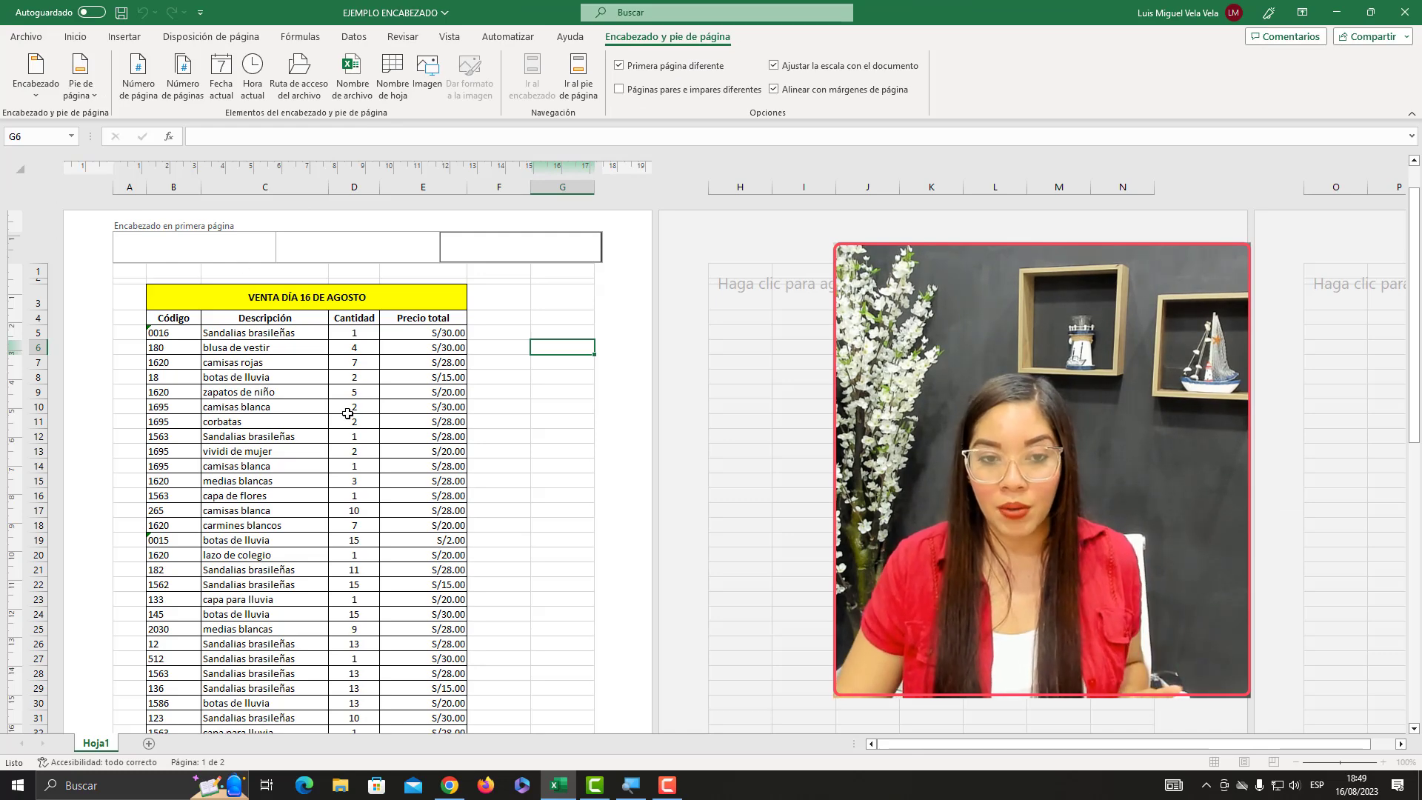
left_click(500, 466)
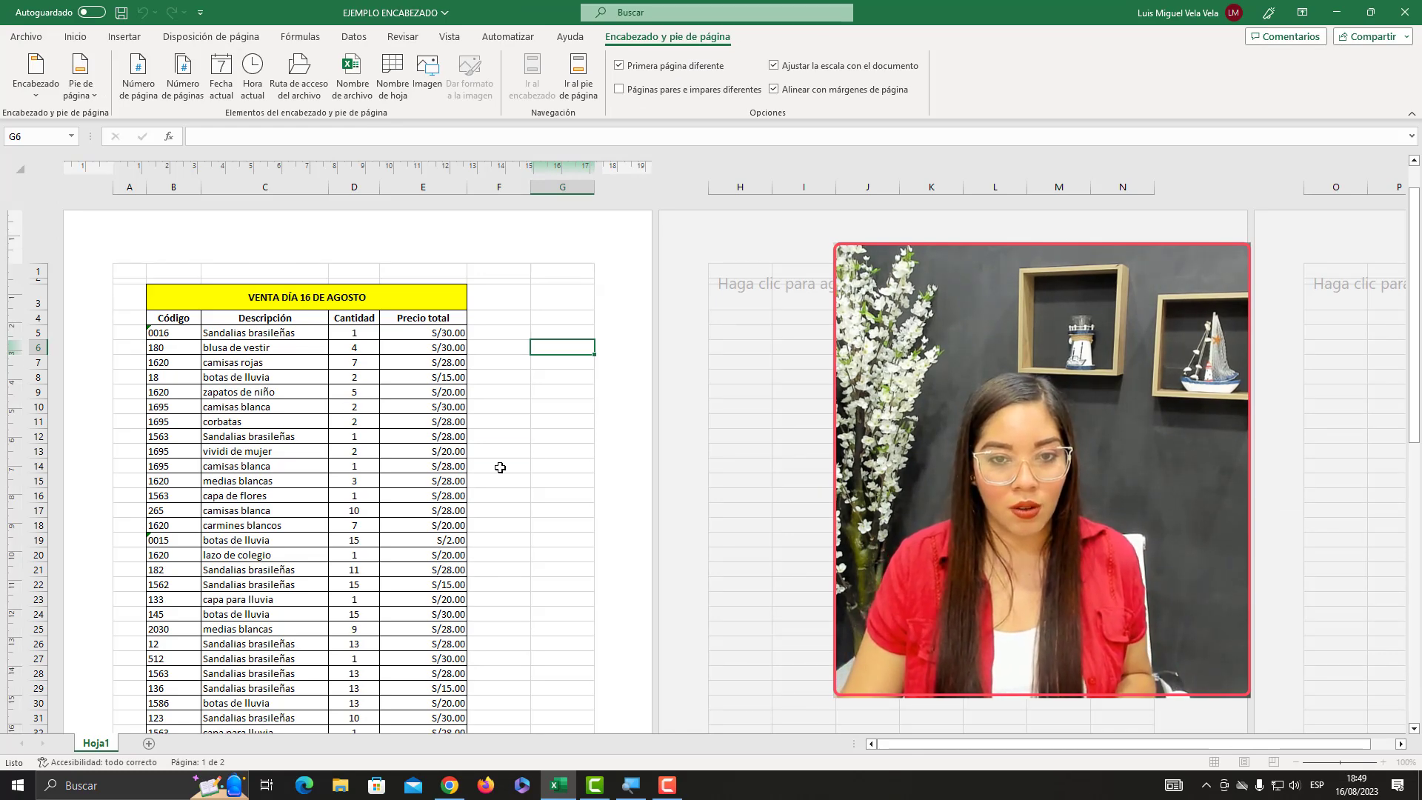
- Examine the second page's header, including the page number elements in its first section, and leave header editing
scroll(531, 314, "down", 12)
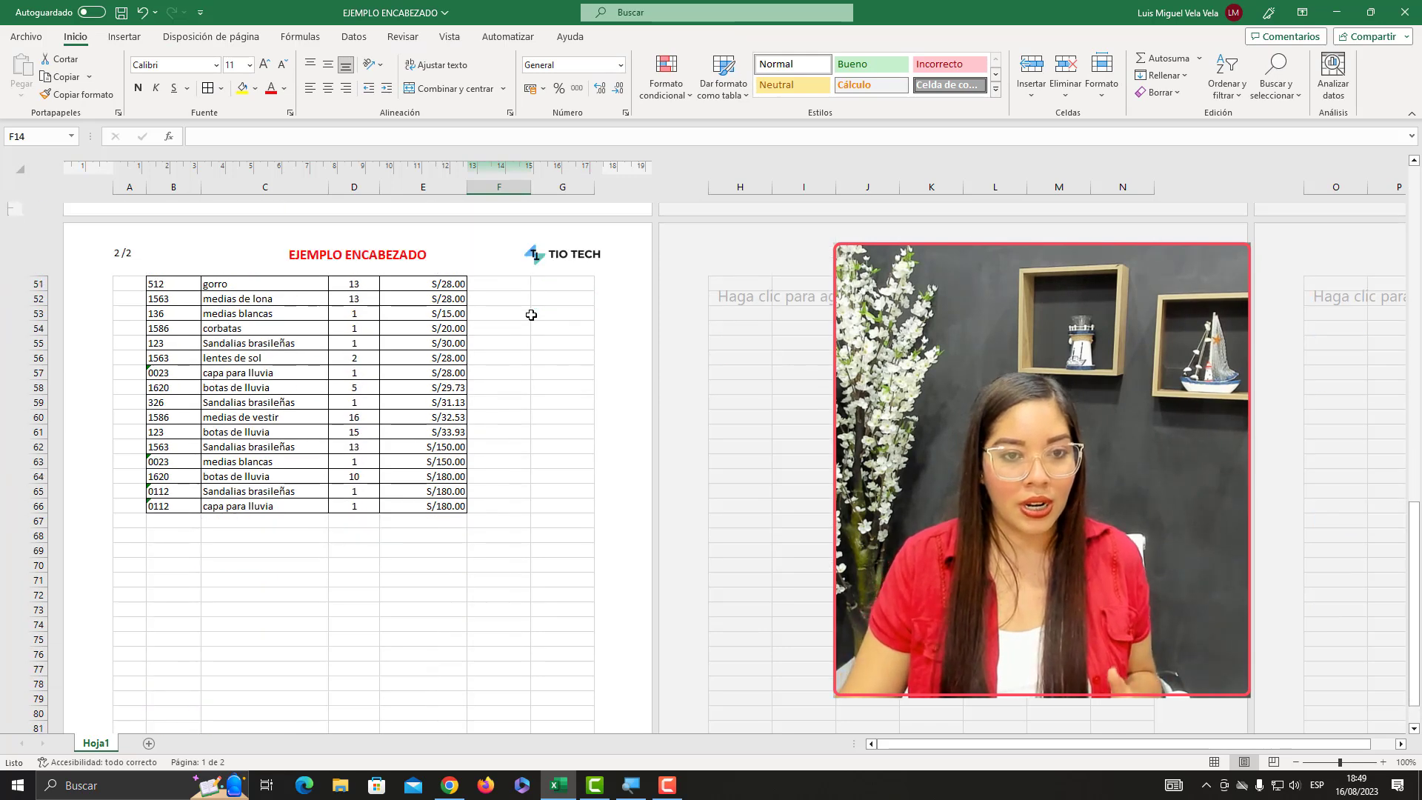
left_click(233, 443)
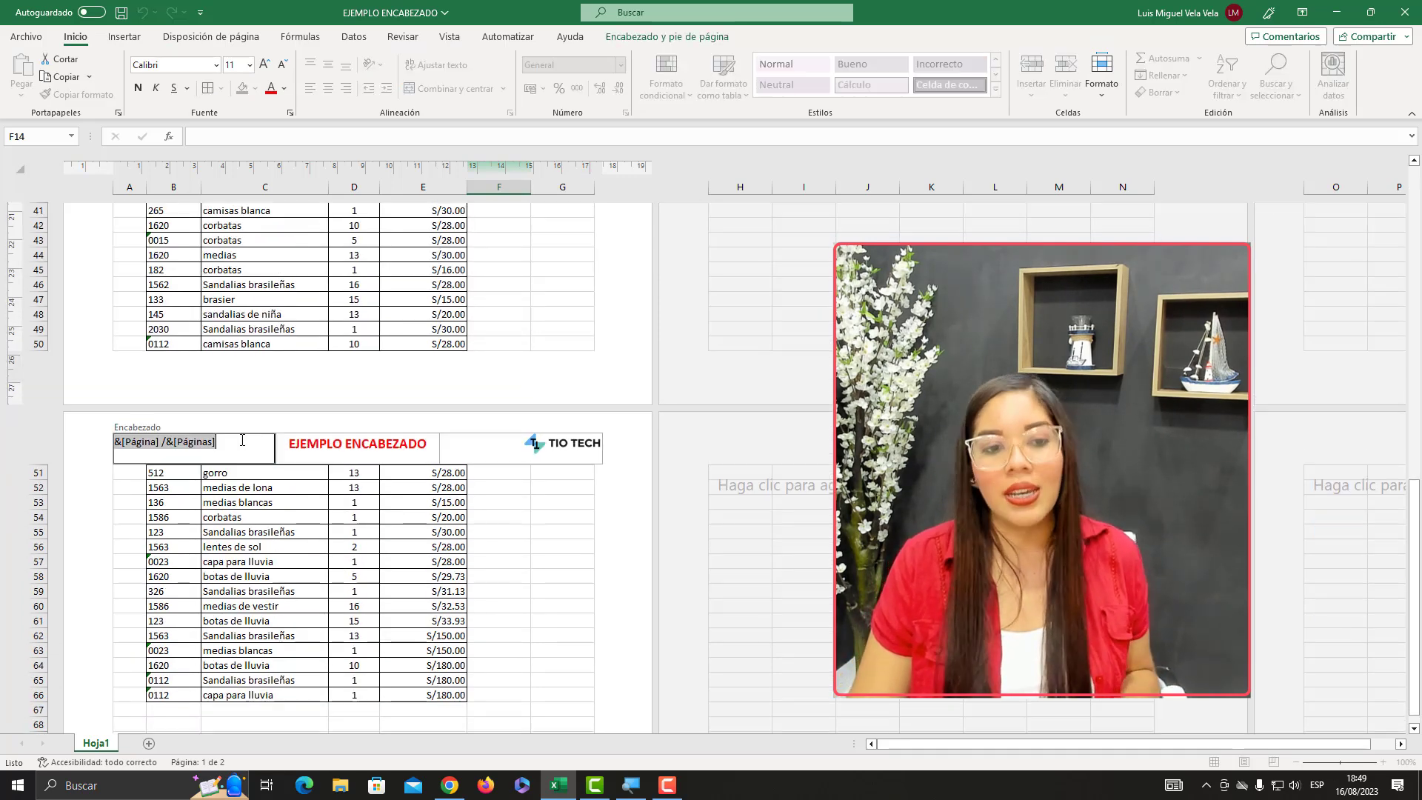
left_click(583, 532)
scroll(563, 537, "up", 15)
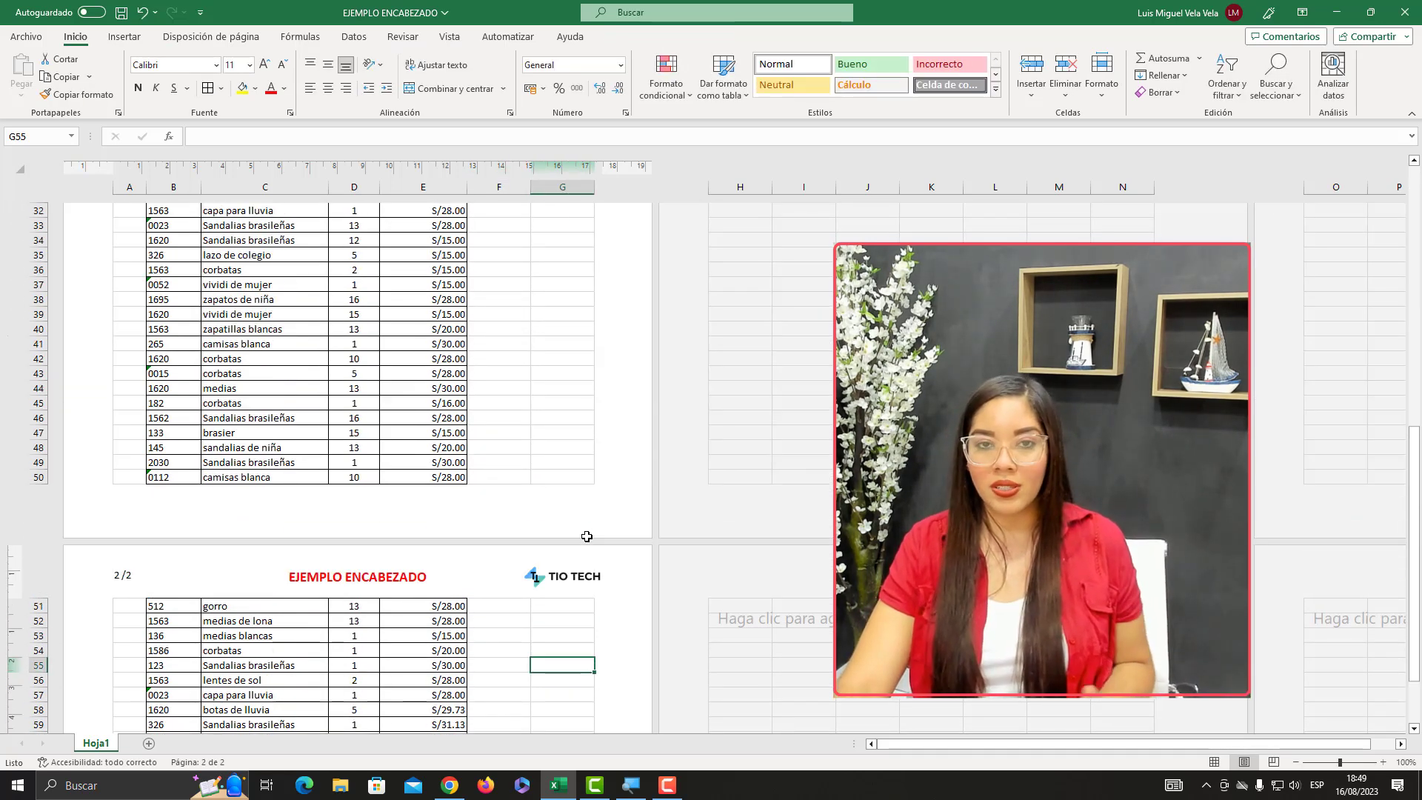
- Check the right and centre footer sections of the first page, leave footer editing and examine the first page's header area
scroll(531, 546, "down", 9)
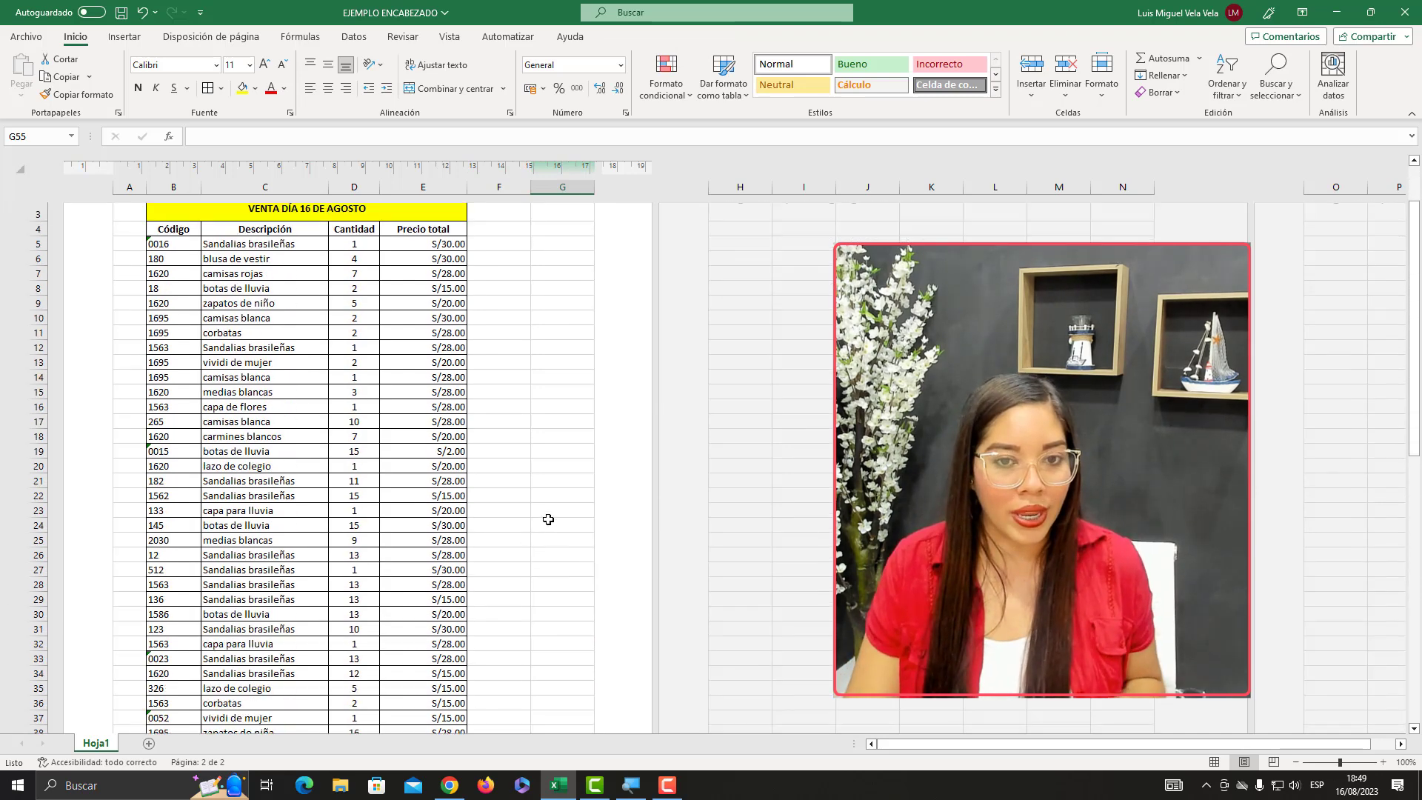
left_click(459, 583)
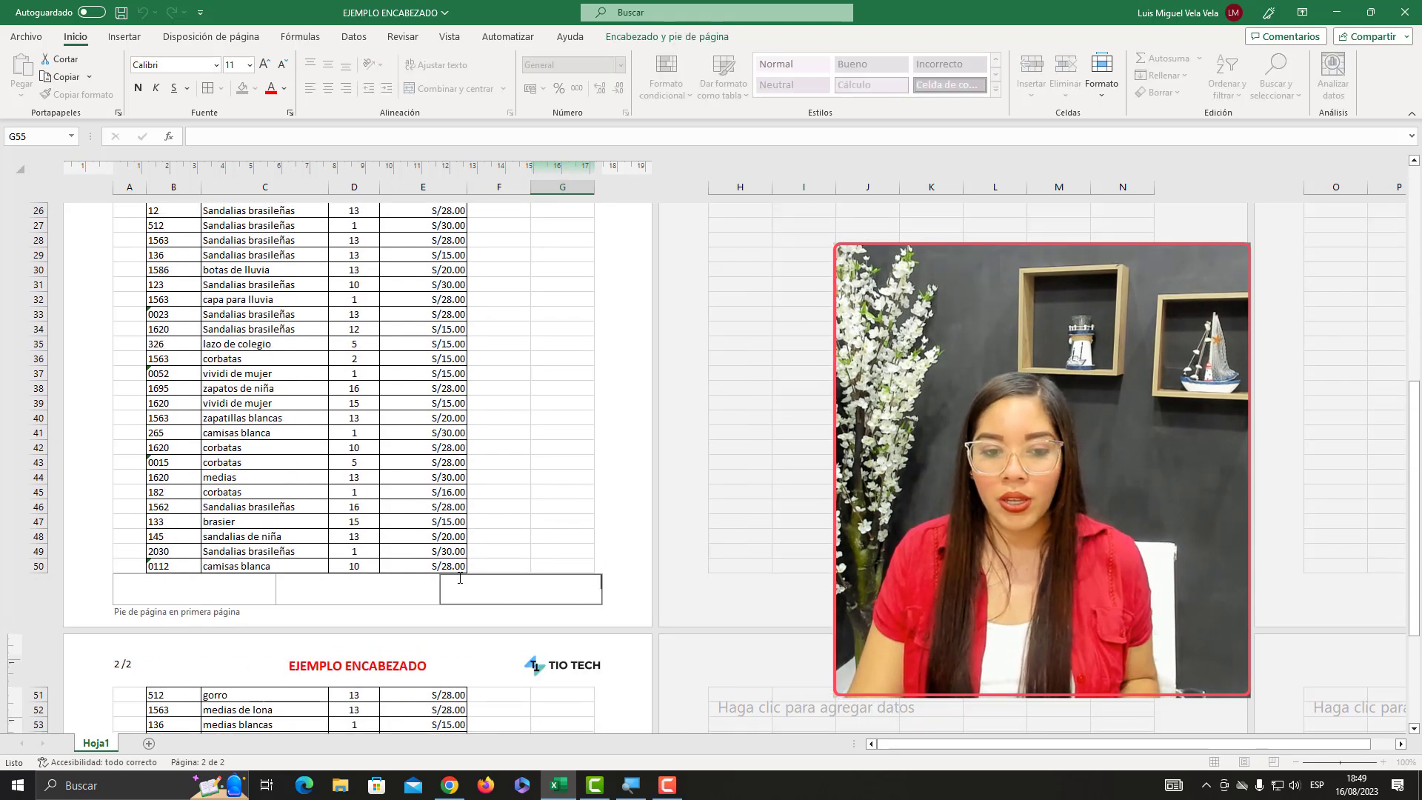
left_click(340, 589)
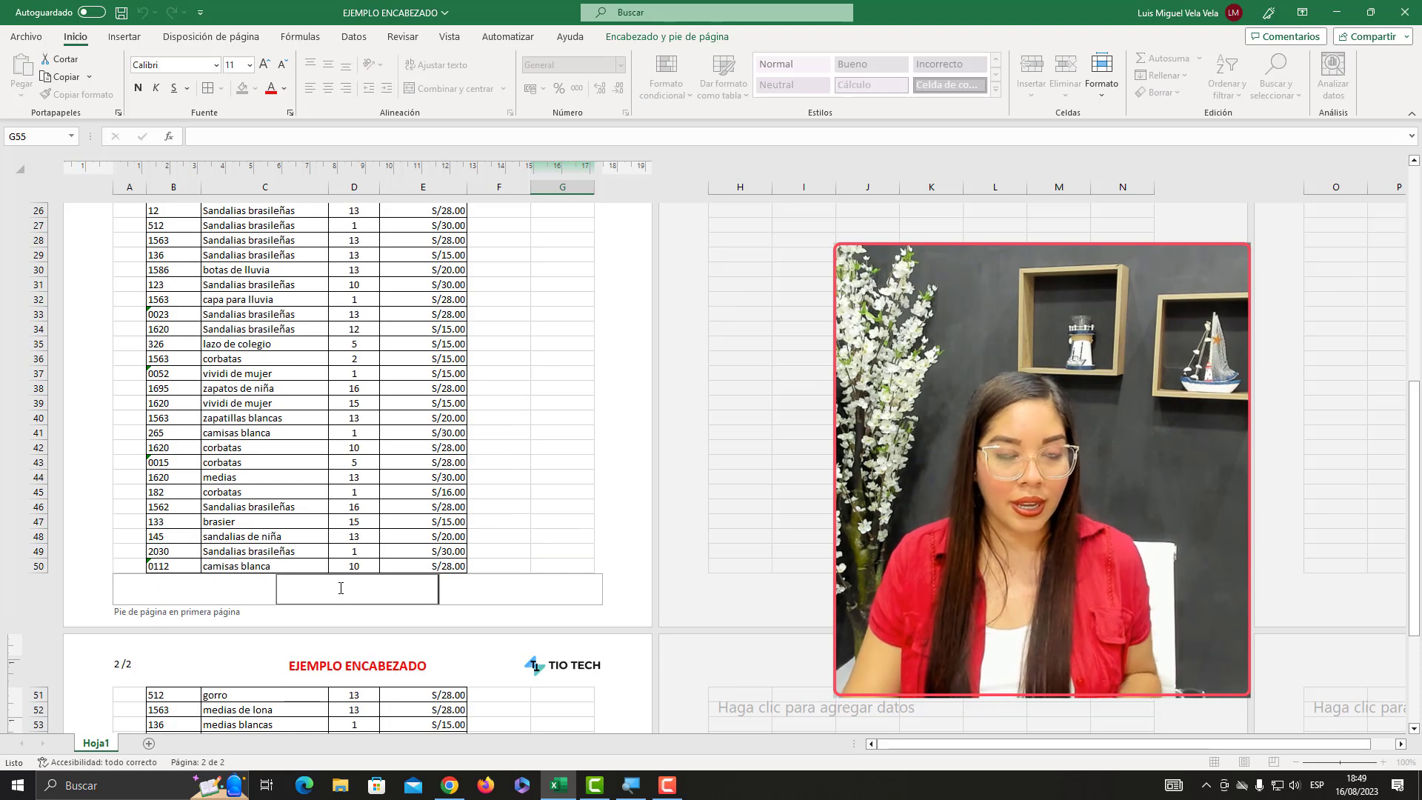
left_click_drag(1414, 564, 1420, 377)
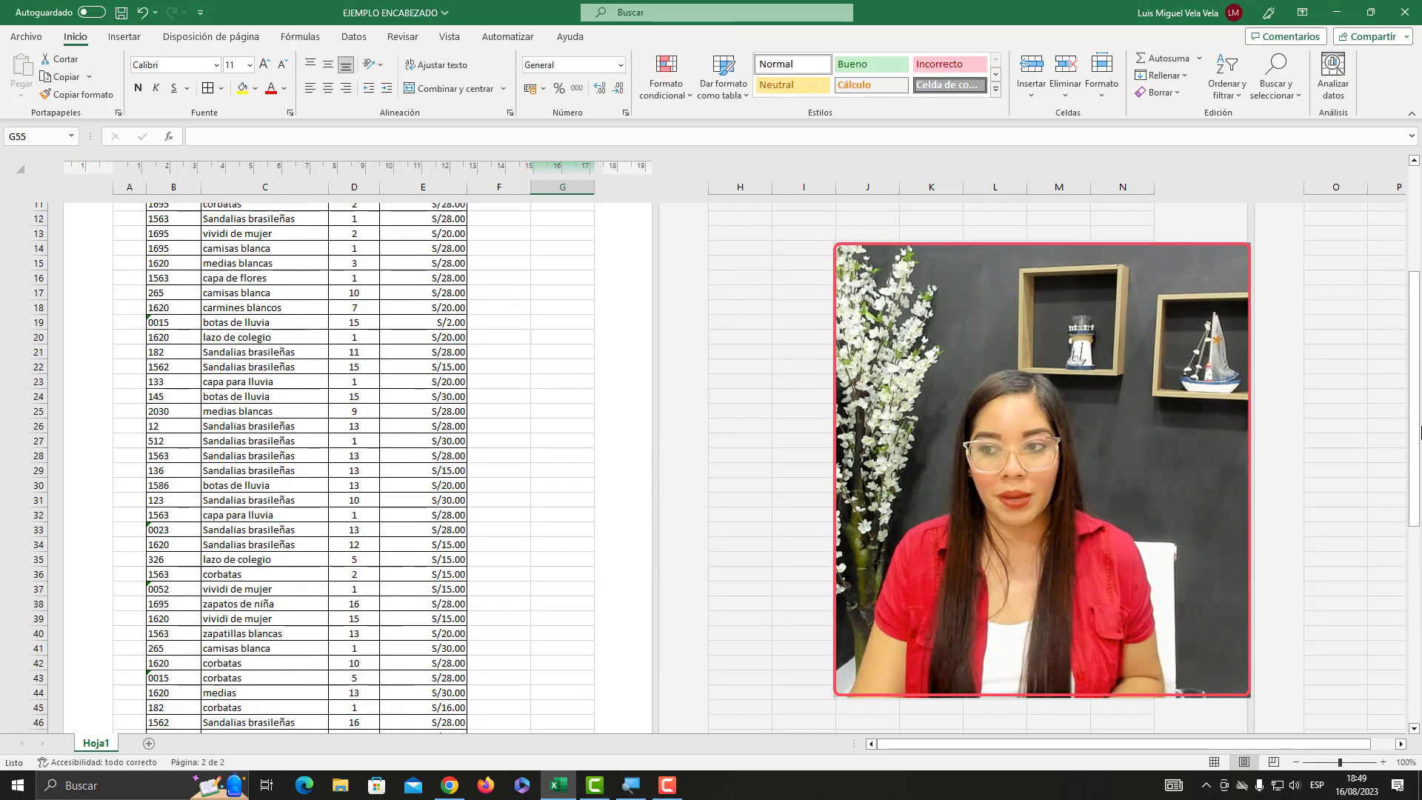
left_click_drag(1420, 292, 1417, 185)
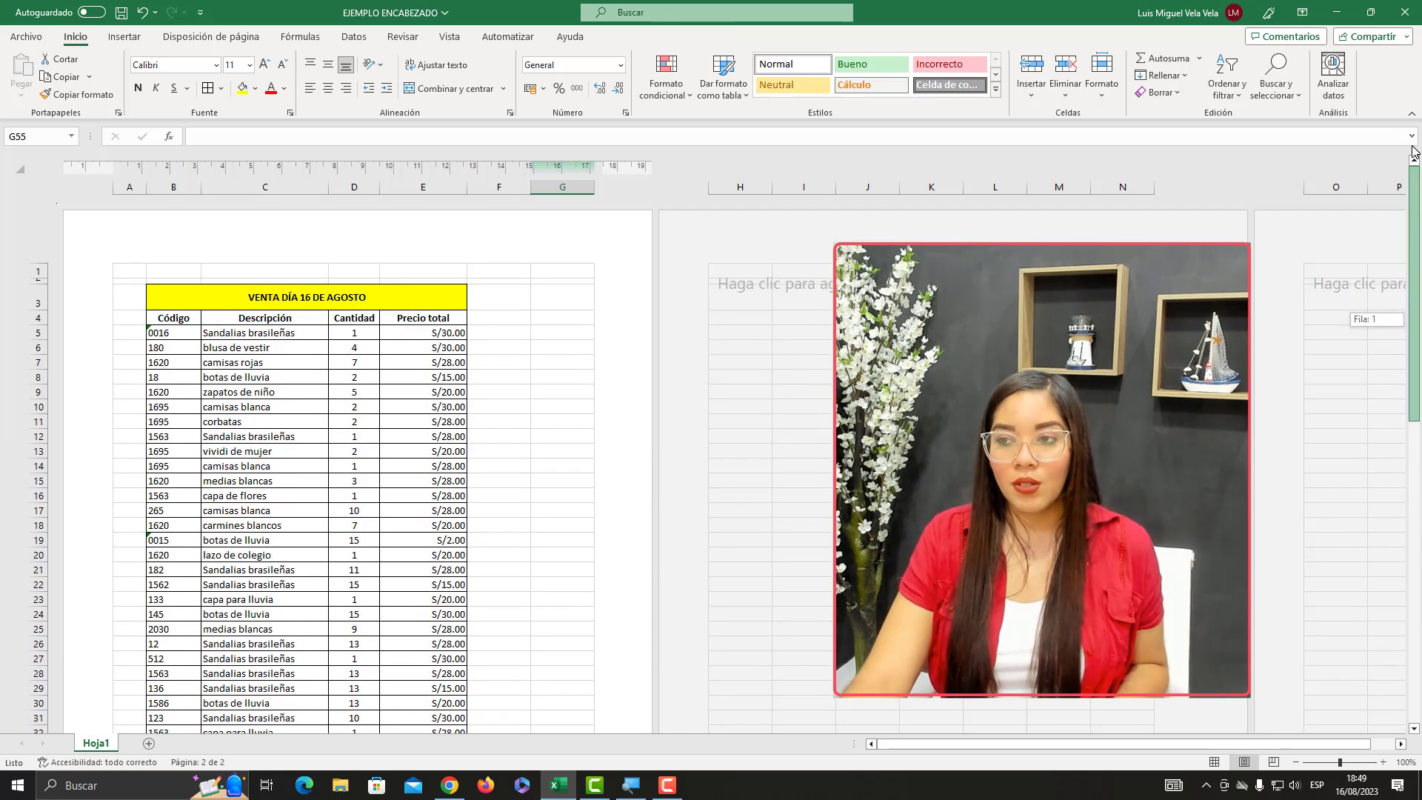